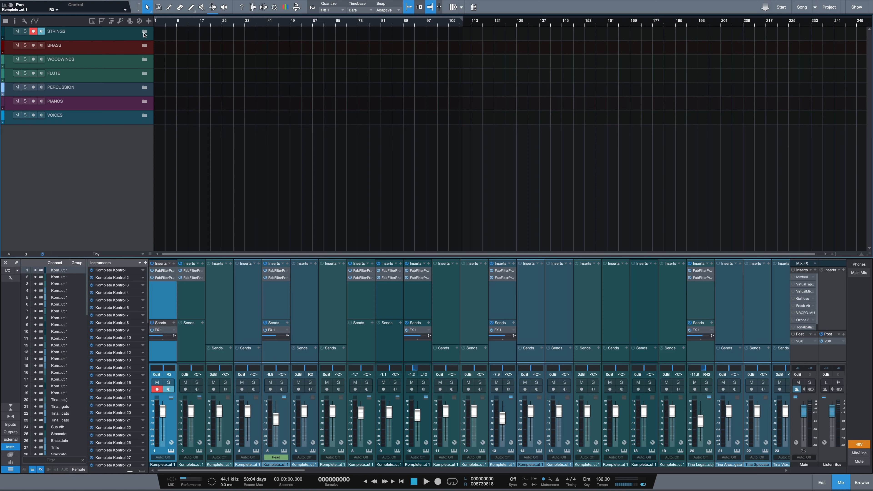
# Expand the STRINGS folder to view its library subfolders, select Strings Ensemble Essentials and the STRINGS folder, and collapse it again
pyautogui.click(145, 32)
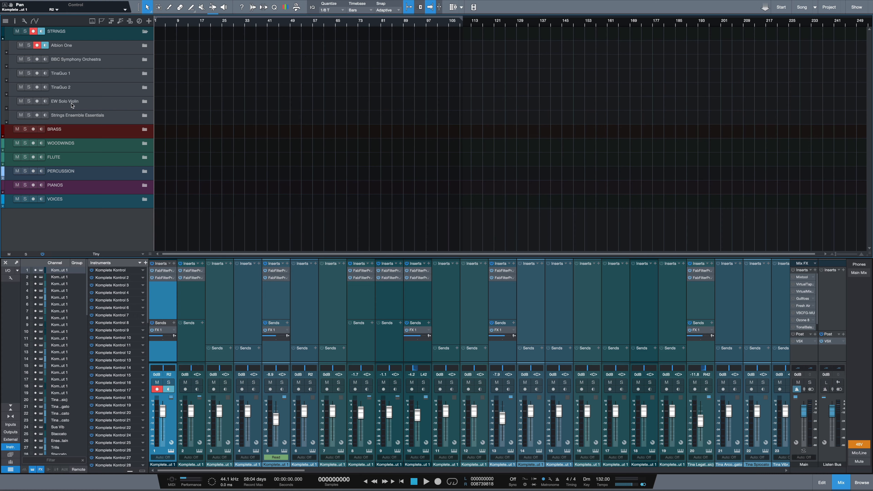
pyautogui.click(99, 117)
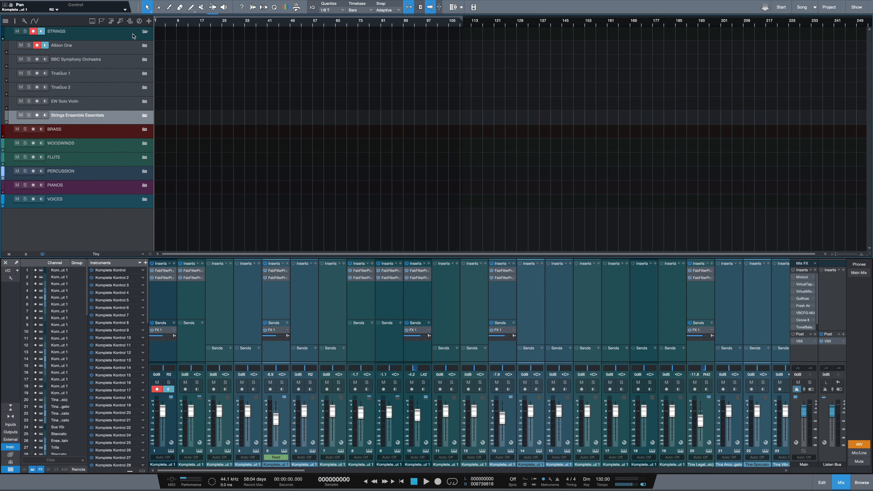
pyautogui.click(84, 37)
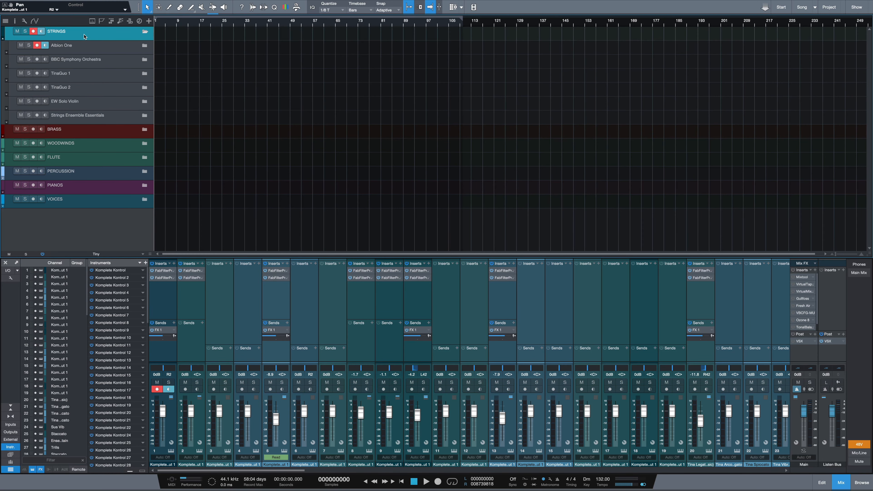
pyautogui.click(145, 32)
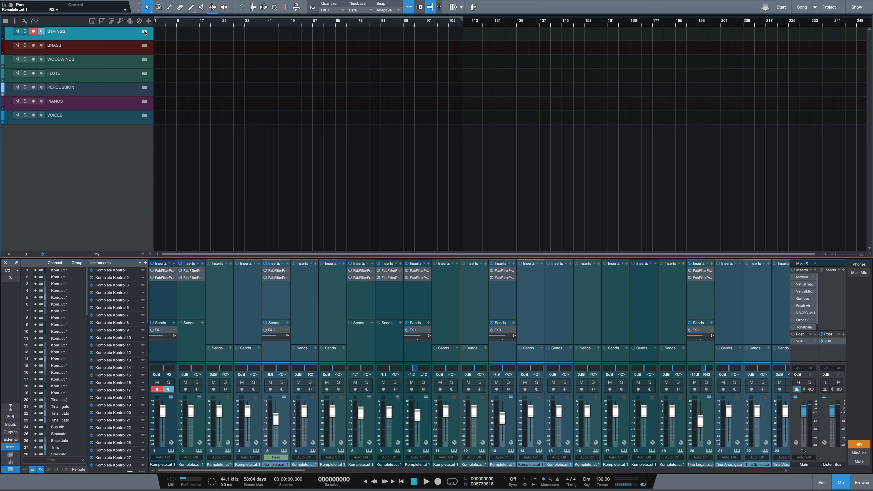
# Add a new folder track inside the STRINGS folder and remove it again
pyautogui.rightClick(90, 149)
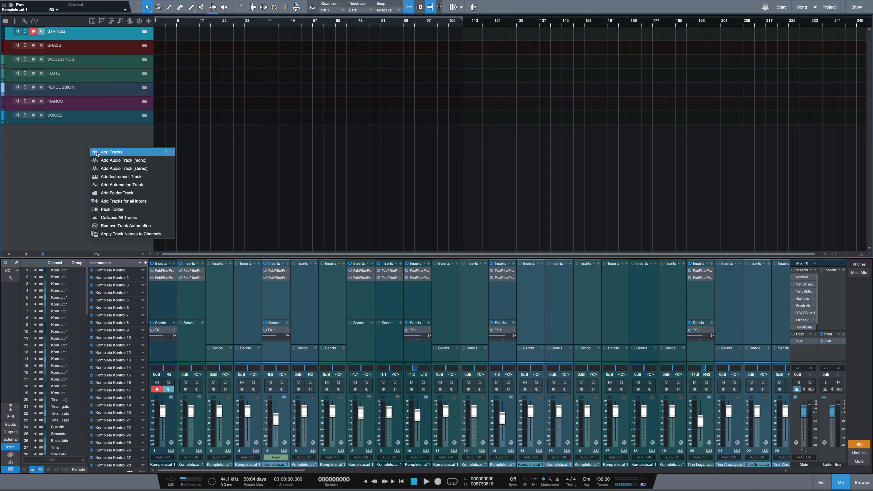
pyautogui.click(117, 193)
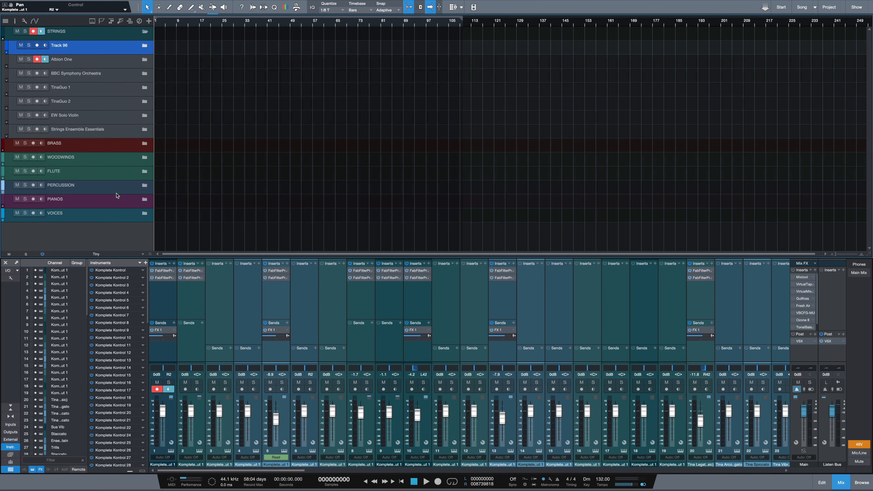
pyautogui.rightClick(88, 49)
pyautogui.click(105, 85)
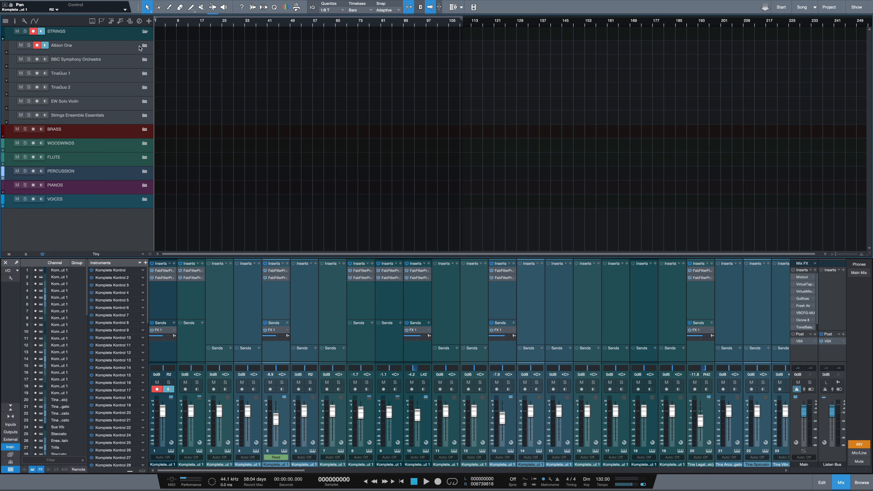
# Expand the Albion One folder and go through its articulation tracks, selecting Spiccato, the staccato/spiccato track and C. Sord
pyautogui.click(68, 47)
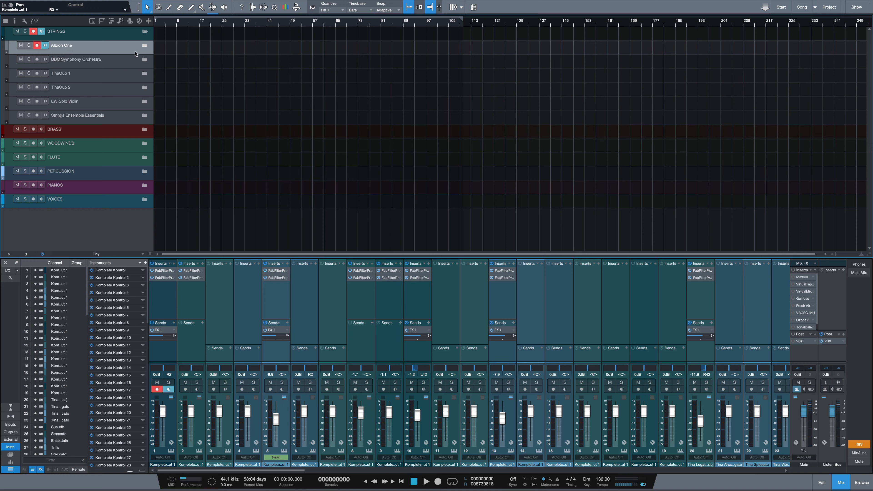
pyautogui.click(144, 47)
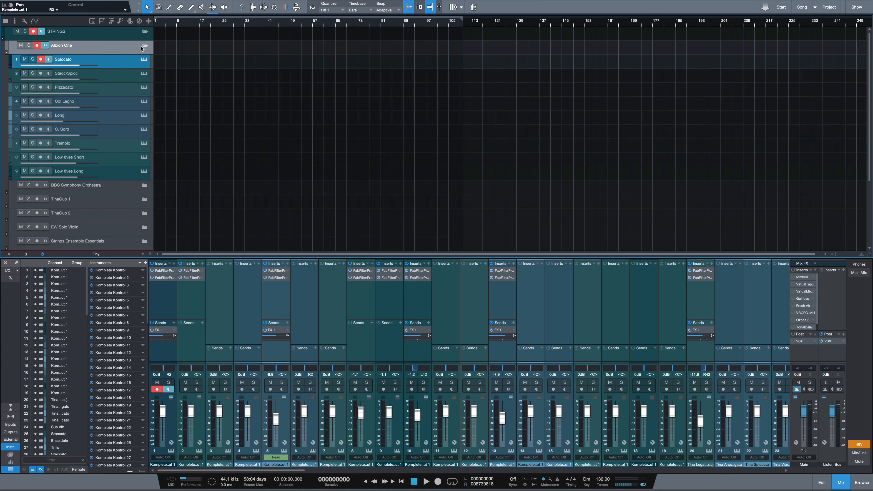
pyautogui.click(126, 65)
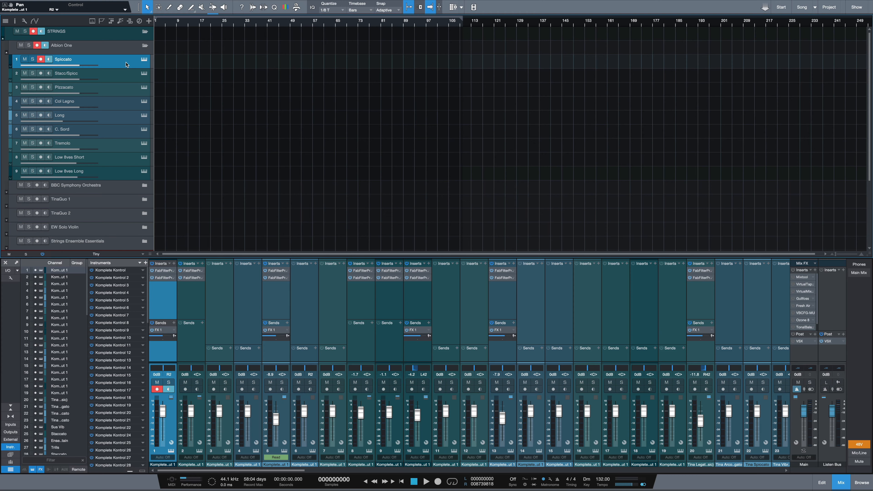
pyautogui.click(125, 77)
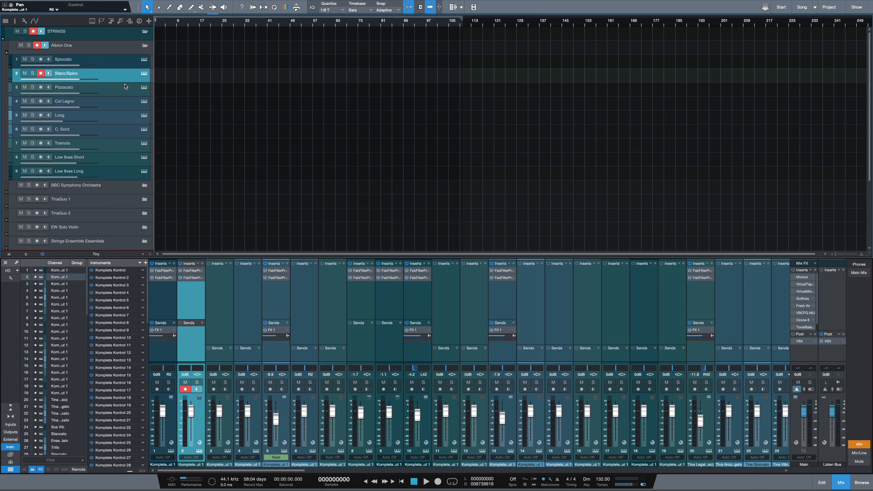
pyautogui.click(126, 65)
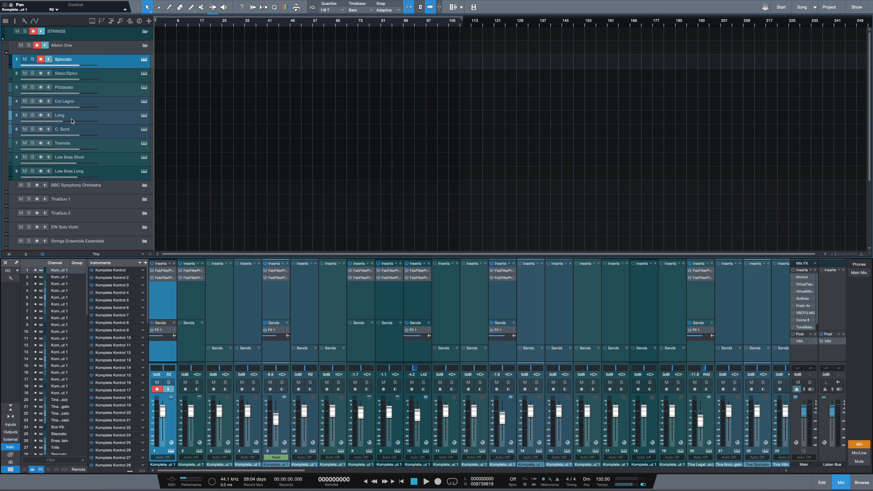
pyautogui.click(64, 134)
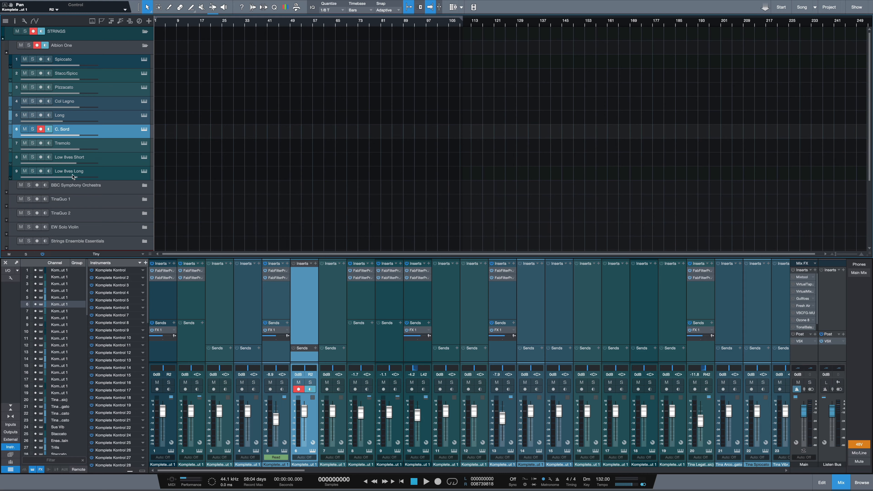
# View the Komplete Kontrol instrument loaded on the Spiccato track and close its window
pyautogui.click(123, 62)
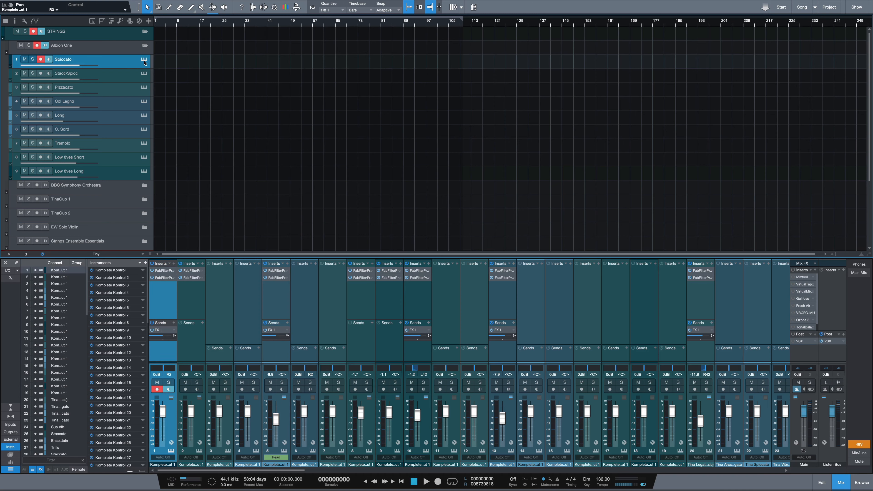
pyautogui.click(145, 62)
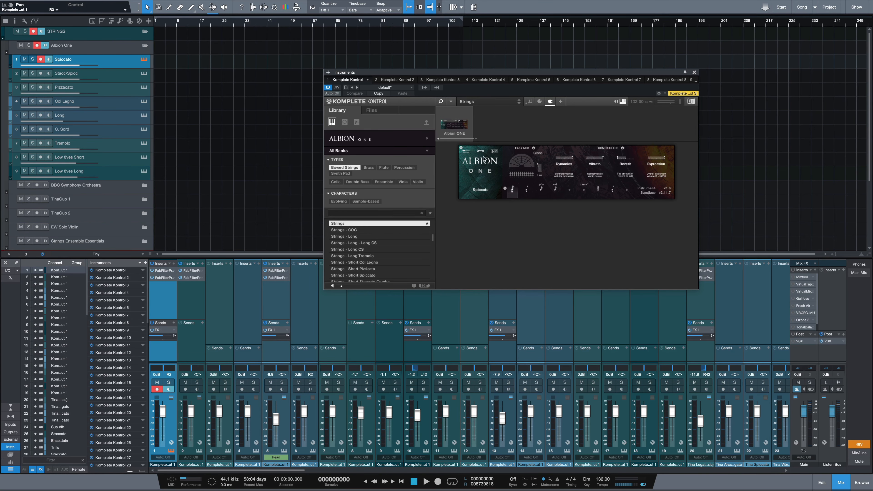
pyautogui.click(694, 73)
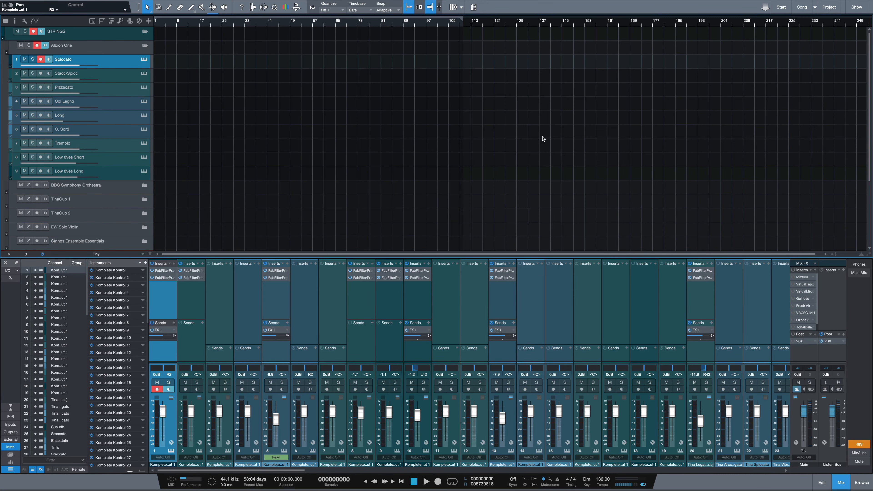
# Add a Kontakt 5 instrument track from the instrument browser directly below the Spiccato track
pyautogui.scroll(-5, 550, 139)
pyautogui.scroll(-3, 705, 293)
pyautogui.scroll(5, 245, 125)
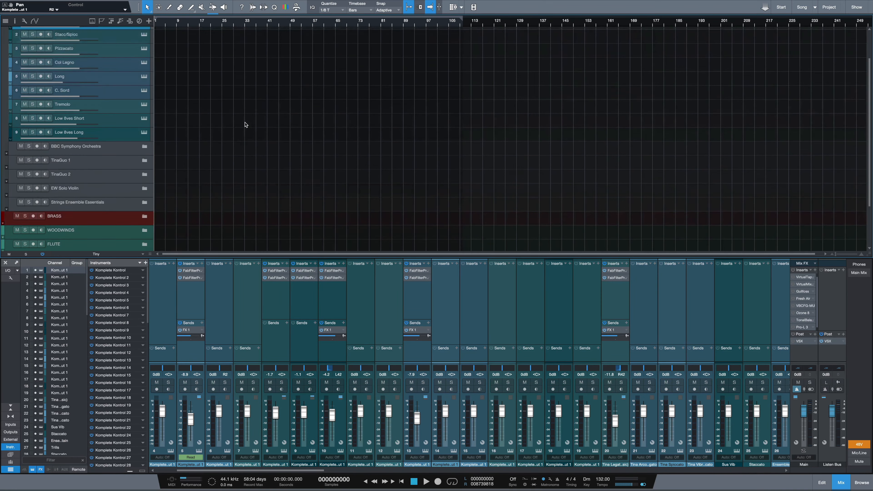
pyautogui.scroll(2, 595, 293)
pyautogui.click(862, 483)
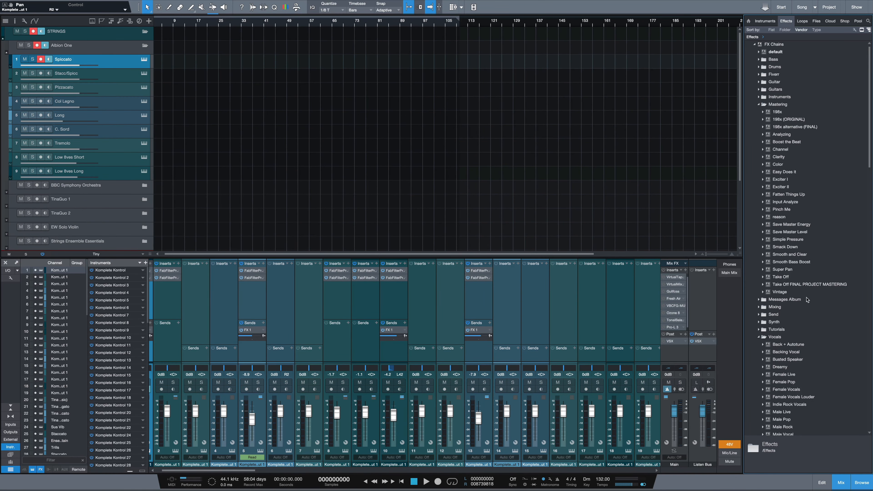
pyautogui.click(766, 22)
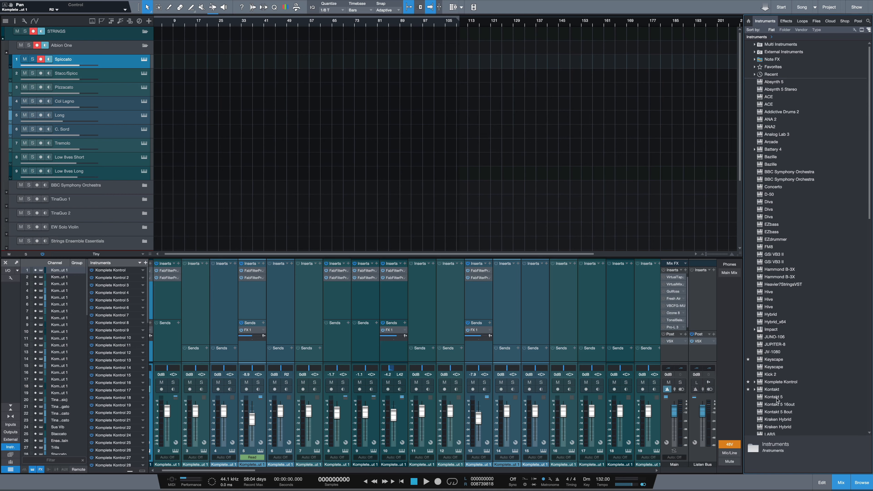
pyautogui.moveTo(779, 399); pyautogui.dragTo(188, 70)
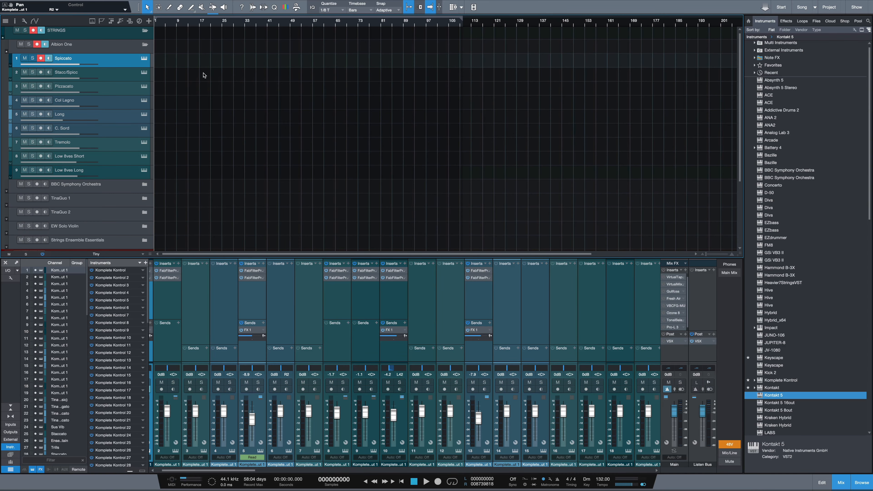
pyautogui.moveTo(203, 75); pyautogui.dragTo(203, 76)
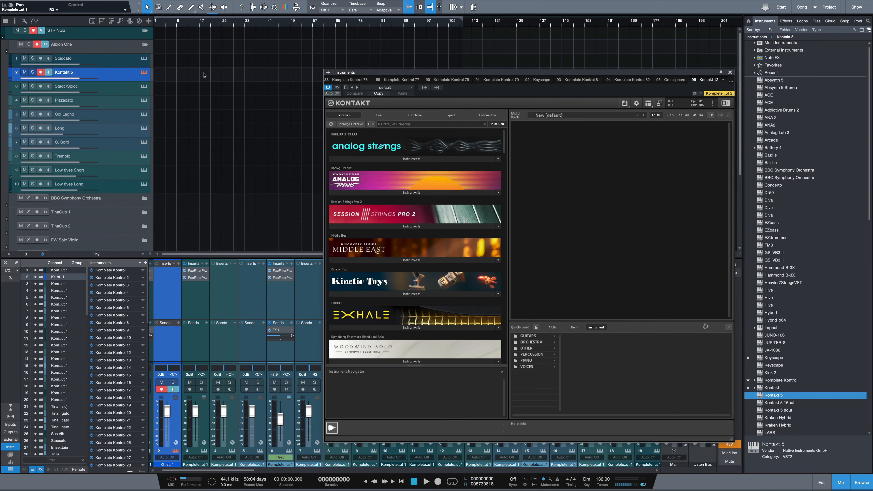
# Load the Strings.nki patch from the Albion ONE orchestra instruments into the empty Kontakt rack
pyautogui.scroll(-15, 452, 254)
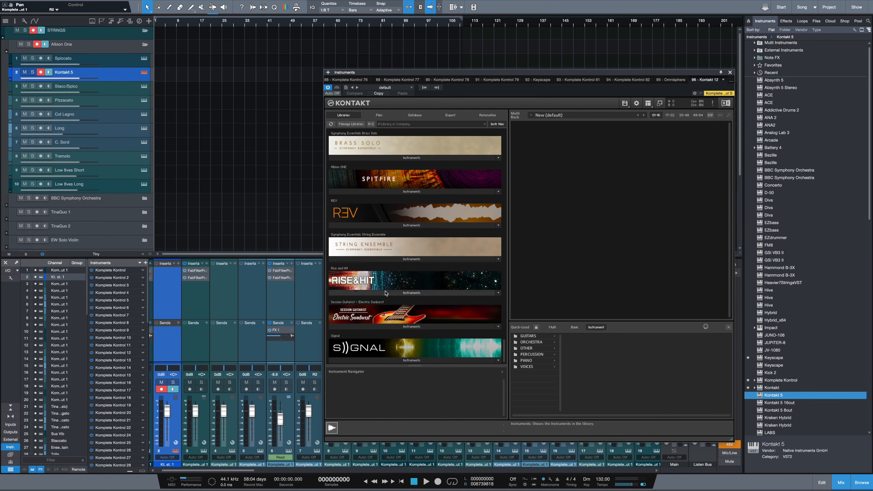
pyautogui.click(384, 191)
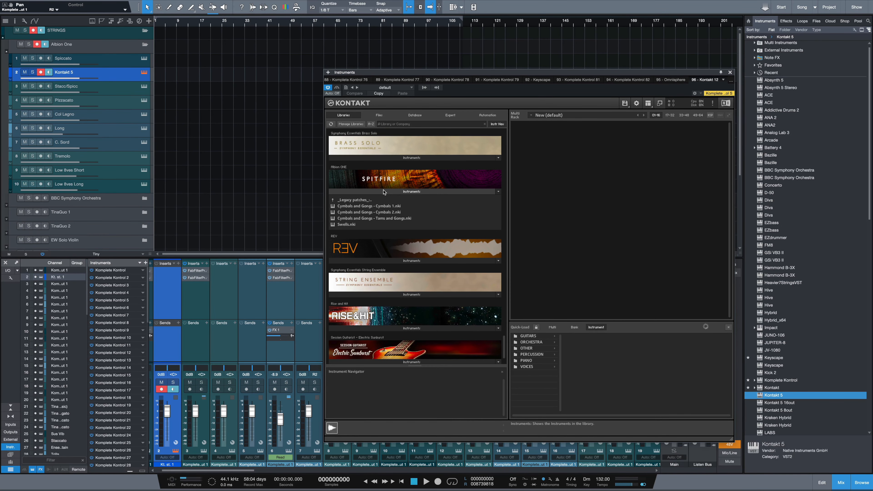
pyautogui.click(363, 202)
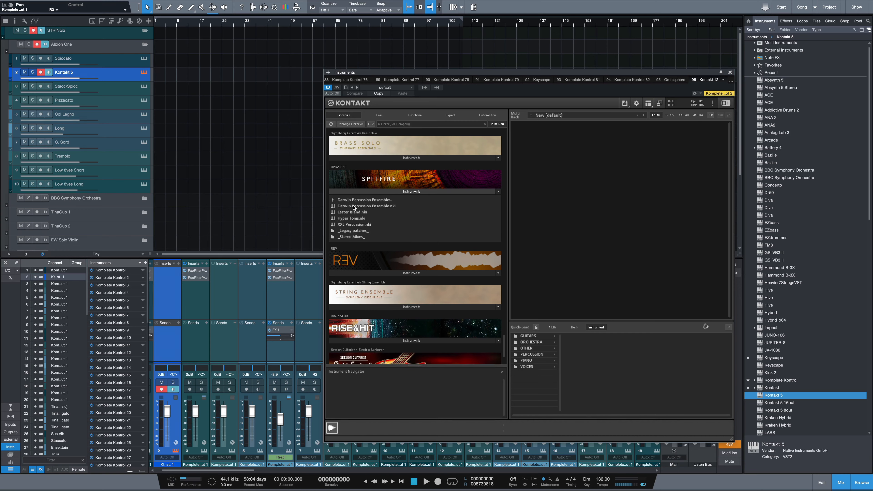
pyautogui.click(352, 200)
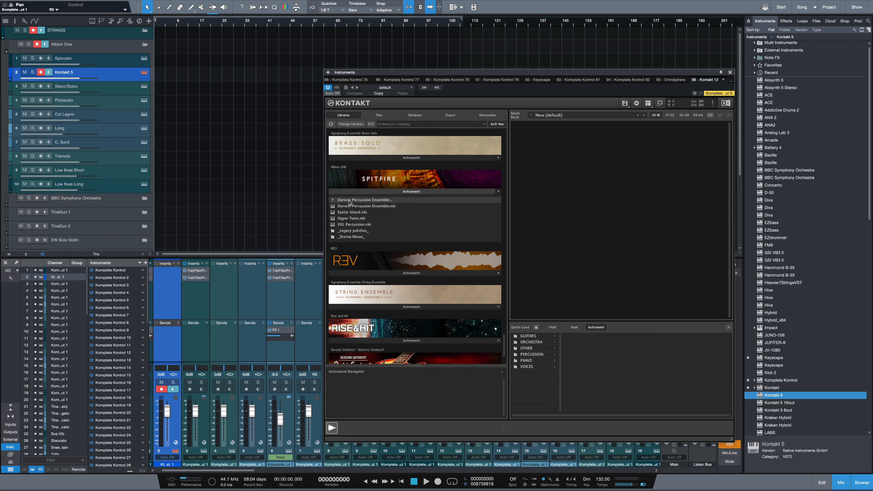
pyautogui.click(357, 201)
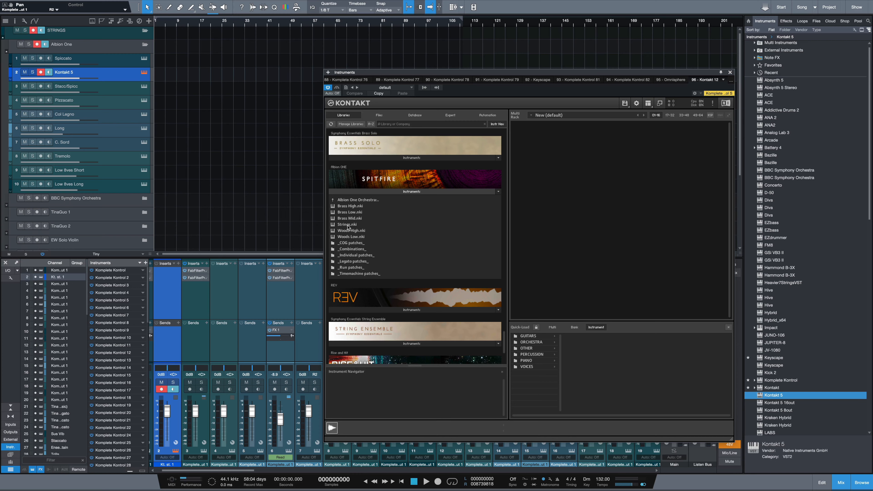
pyautogui.moveTo(348, 227); pyautogui.dragTo(602, 160)
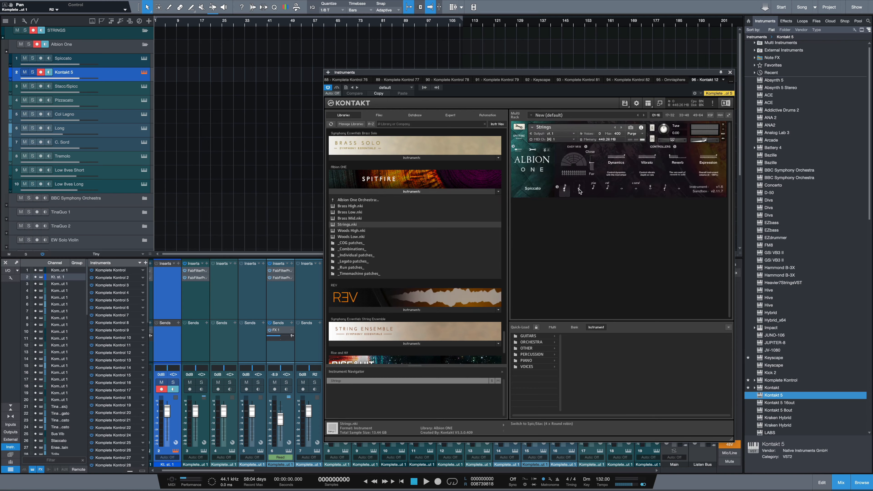
# Cycle the Albion ONE Strings patch through the pizzicato, Col Legno, Long and Long CS articulations, return to Spiccato, and close the instrument window
pyautogui.click(594, 188)
pyautogui.click(608, 189)
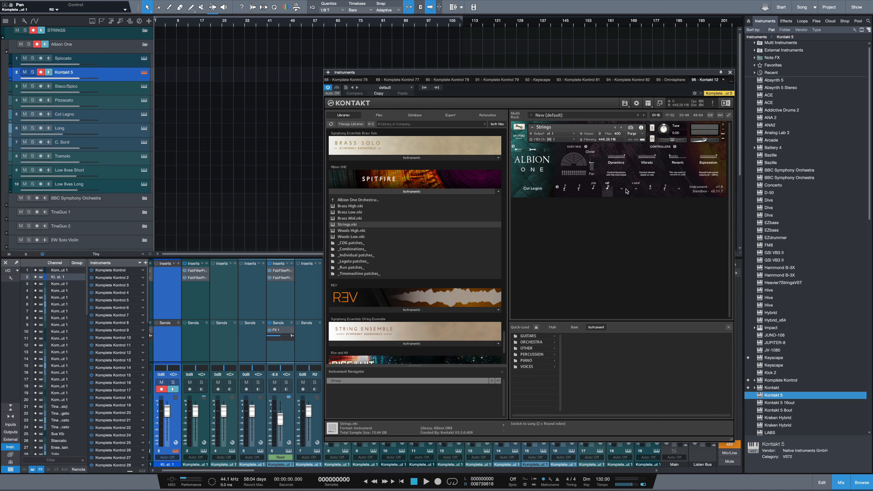
pyautogui.click(622, 189)
pyautogui.click(637, 189)
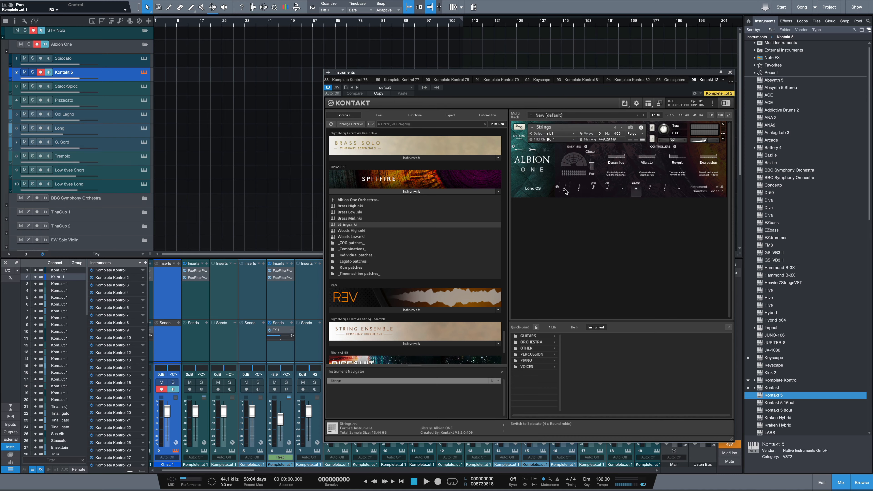
pyautogui.click(564, 189)
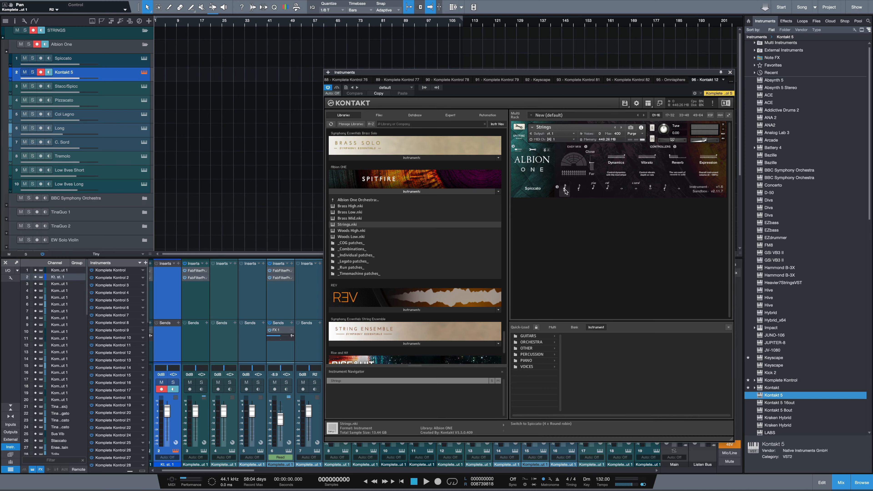
pyautogui.click(731, 73)
# Reopen the Spiccato track's Komplete Kontrol instrument, browse the Albion ONE bowed strings presets, and close the window
pyautogui.click(118, 62)
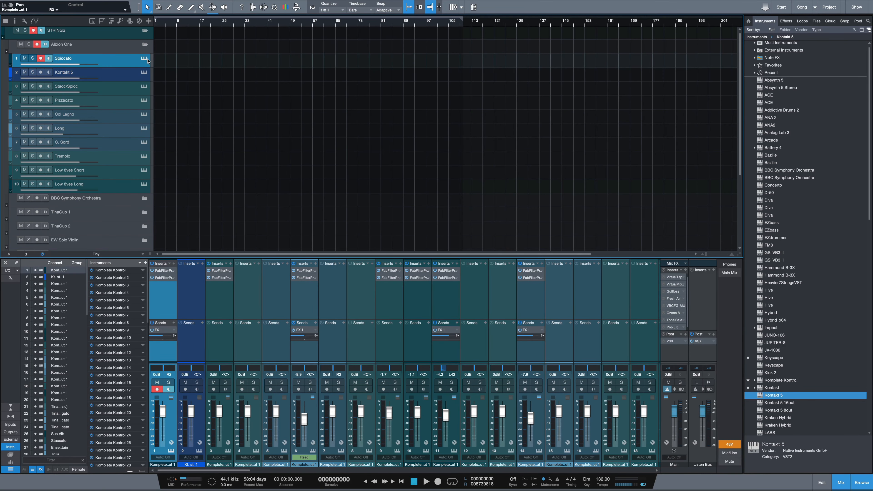
pyautogui.click(144, 59)
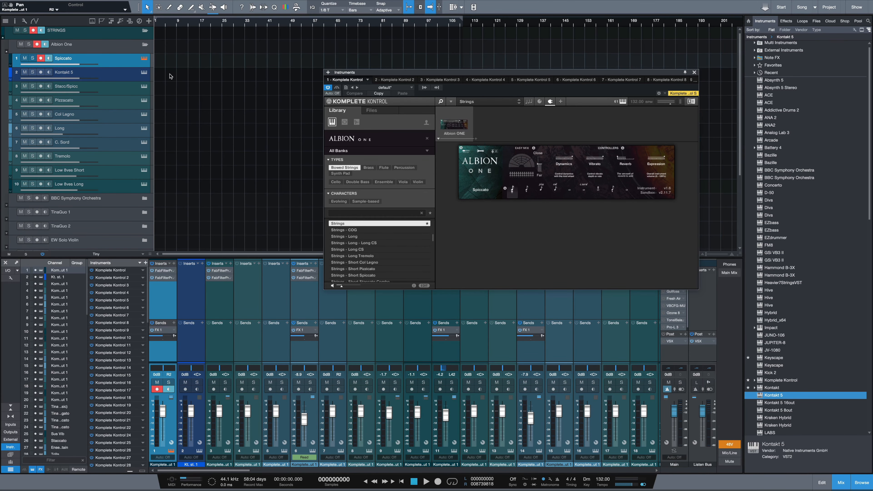
pyautogui.scroll(-10, 378, 248)
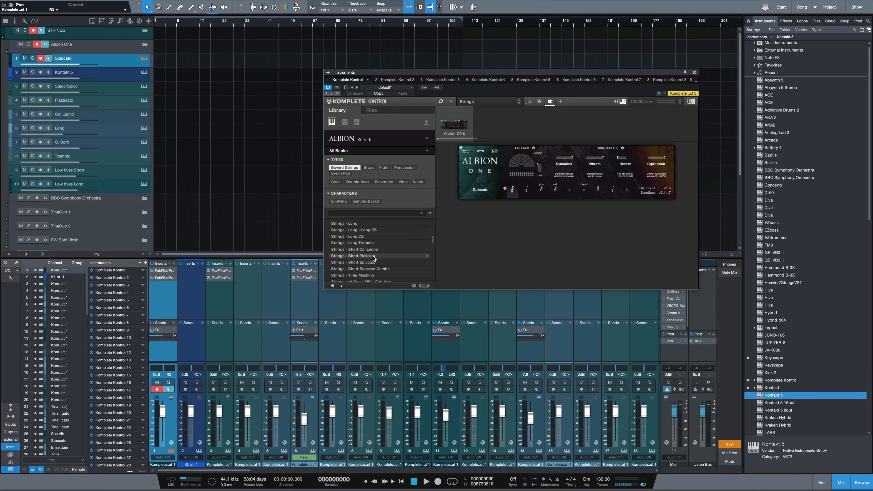
pyautogui.scroll(10, 375, 258)
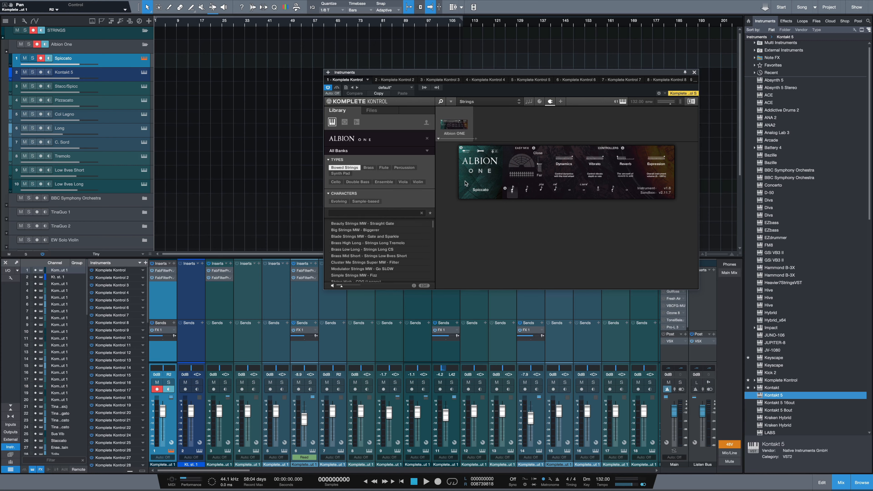
pyautogui.click(695, 72)
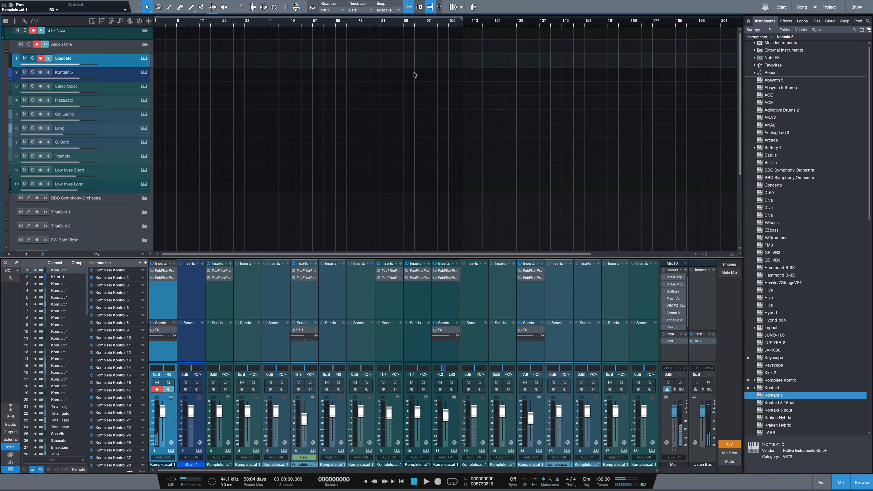
# Remove the Kontakt 5 track from below the Spiccato track in the Albion One folder
pyautogui.click(126, 75)
pyautogui.rightClick(127, 74)
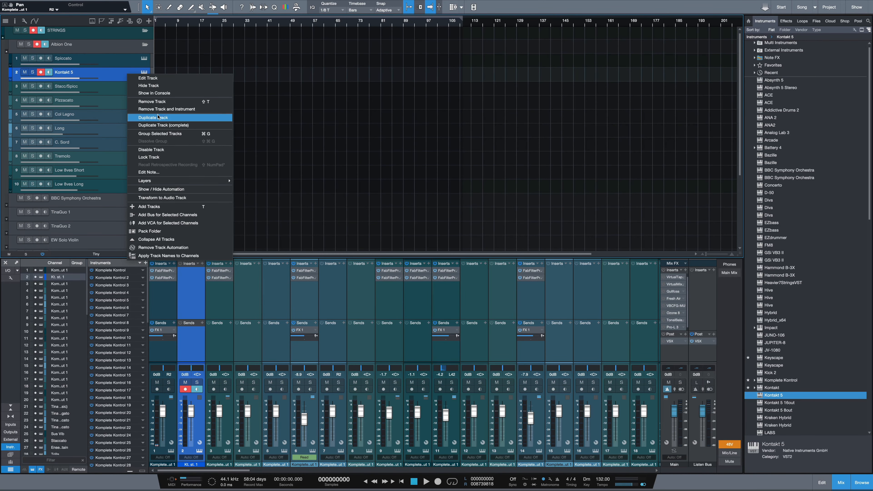
pyautogui.press('Escape')
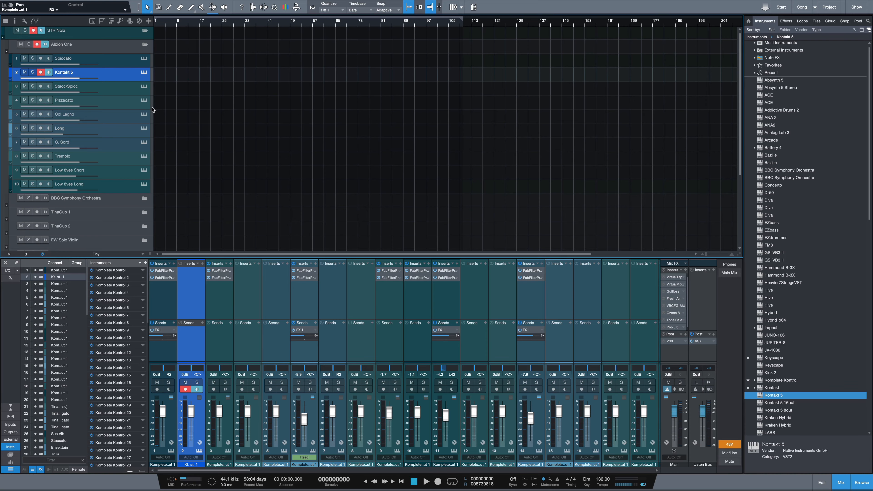
pyautogui.press('Delete')
# View the Komplete Kontrol instruments of the Stacc/Spicc and Pizzacato tracks, select the Col Legno track, and close the instrument window
pyautogui.click(124, 78)
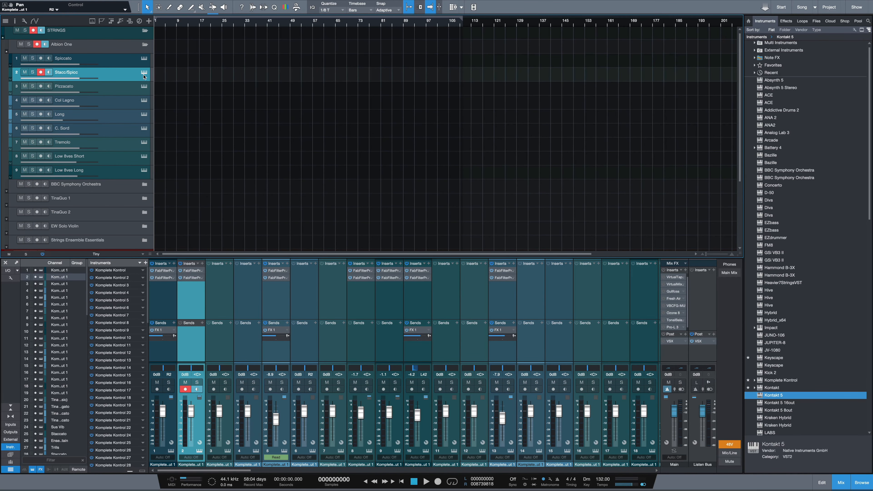
pyautogui.click(145, 73)
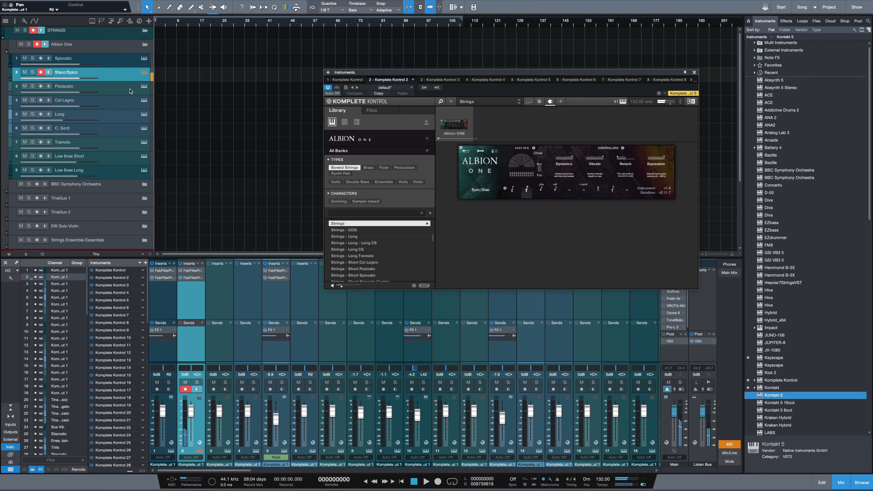
pyautogui.click(144, 87)
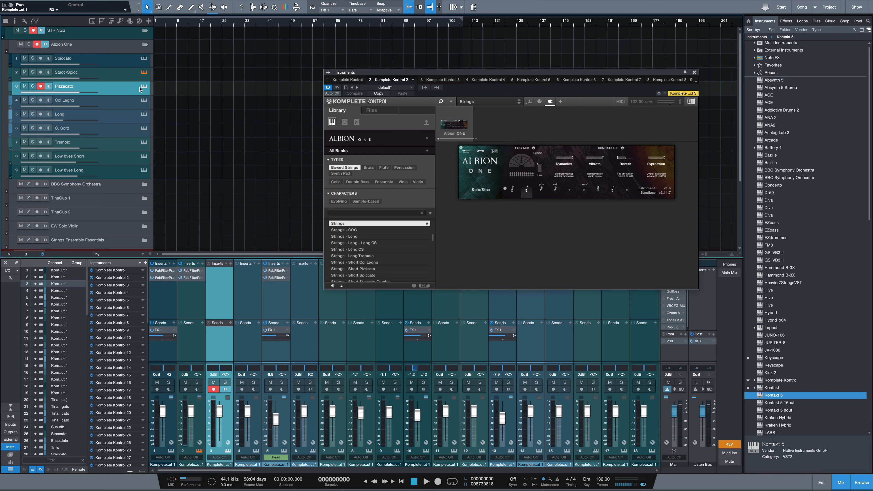
pyautogui.click(143, 88)
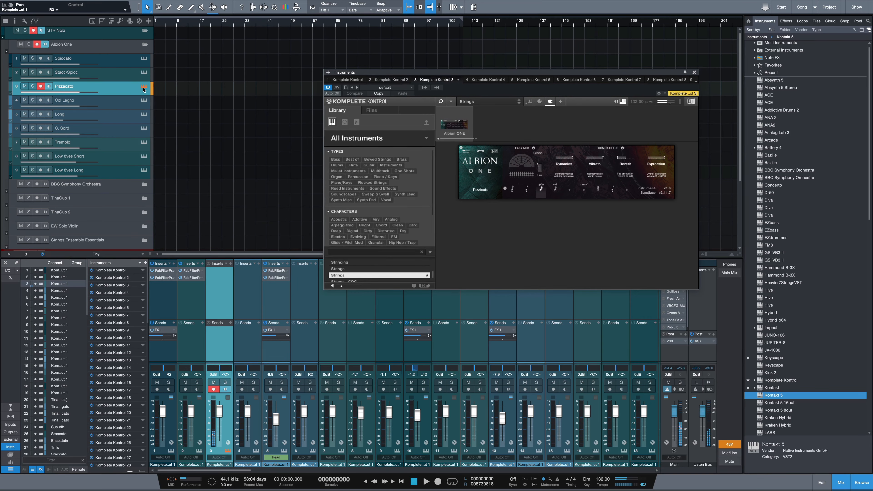
pyautogui.click(133, 103)
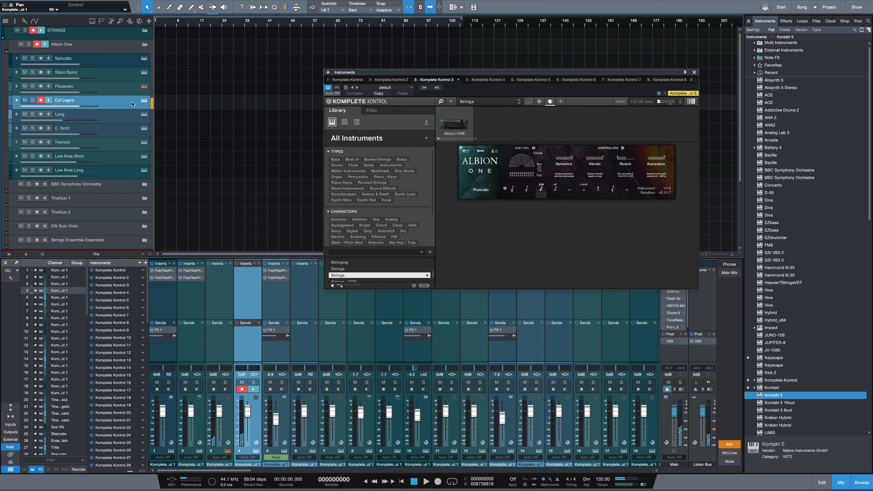
pyautogui.click(695, 72)
# Select the Long, C. Sord, Tremolo, Low 8ves Short and Low 8ves Long tracks in turn to audition their articulations
pyautogui.click(117, 122)
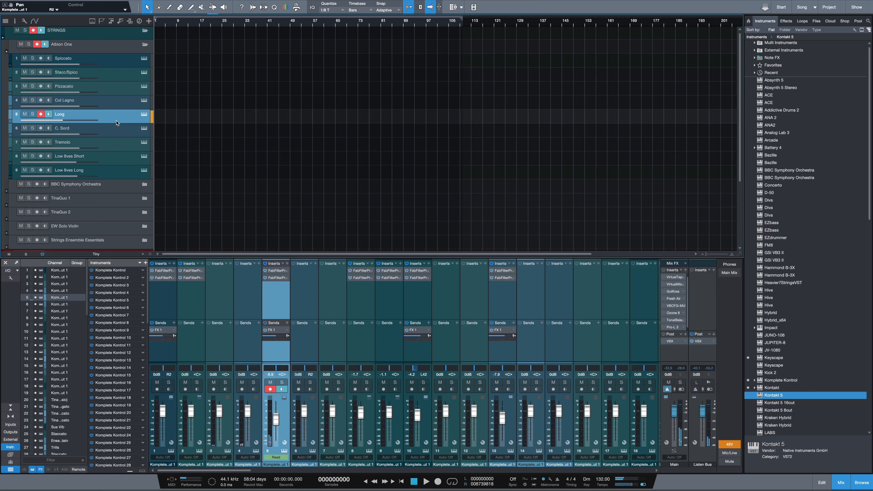
pyautogui.click(126, 133)
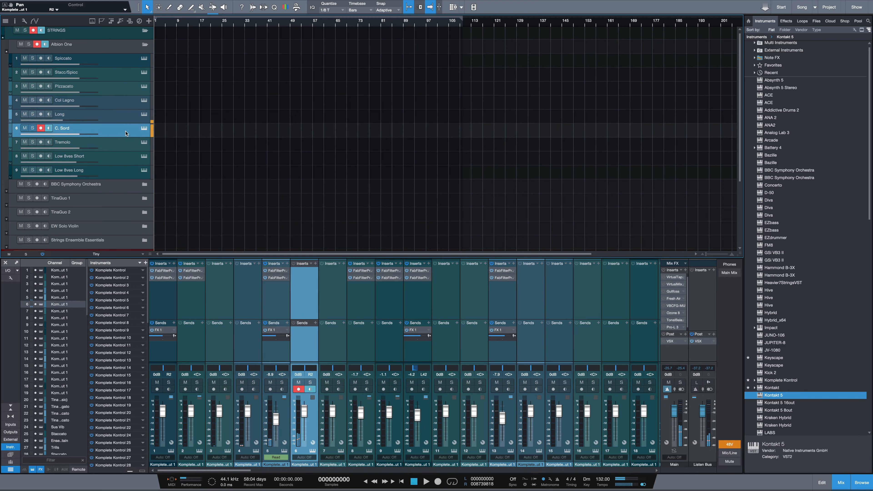
pyautogui.click(131, 150)
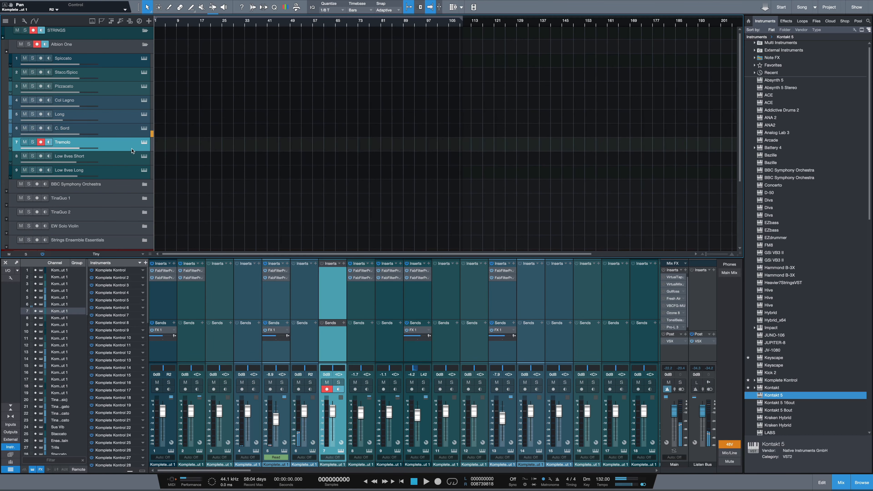
pyautogui.click(127, 162)
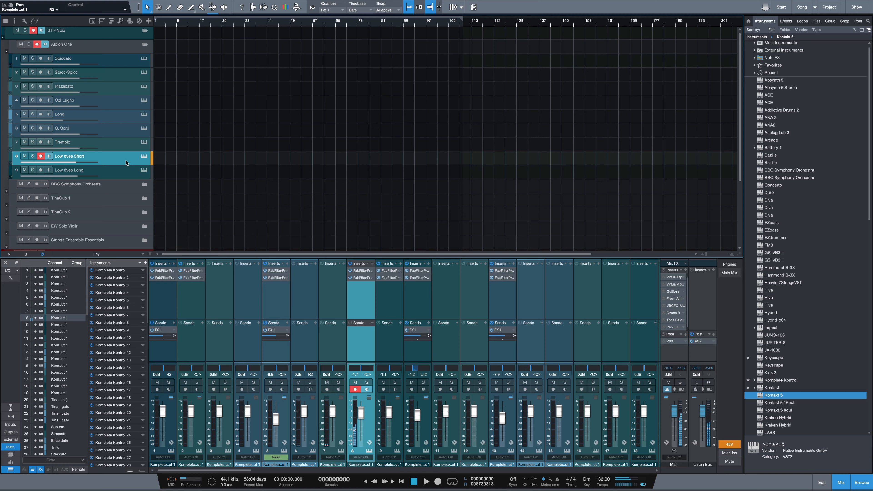
pyautogui.click(128, 174)
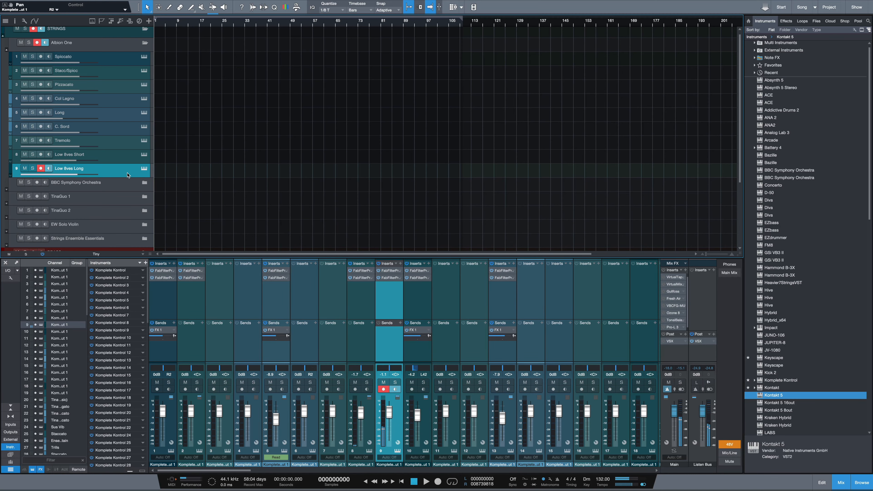
# Collapse the Albion One folder and expand the BBC Symphony Orchestra folder
pyautogui.scroll(-1, 127, 162)
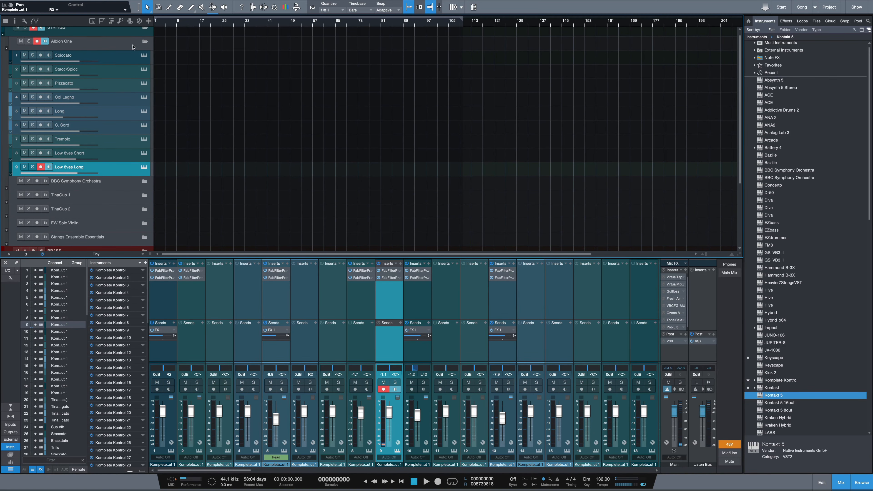
pyautogui.click(145, 42)
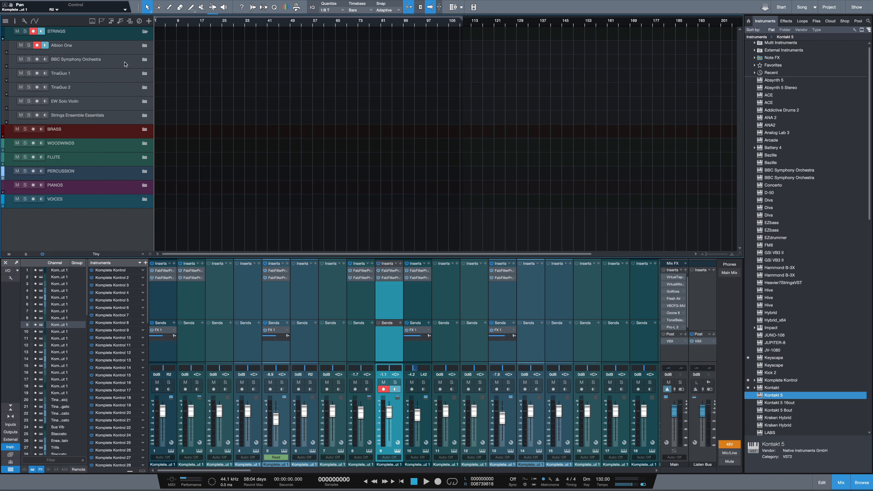
pyautogui.click(145, 62)
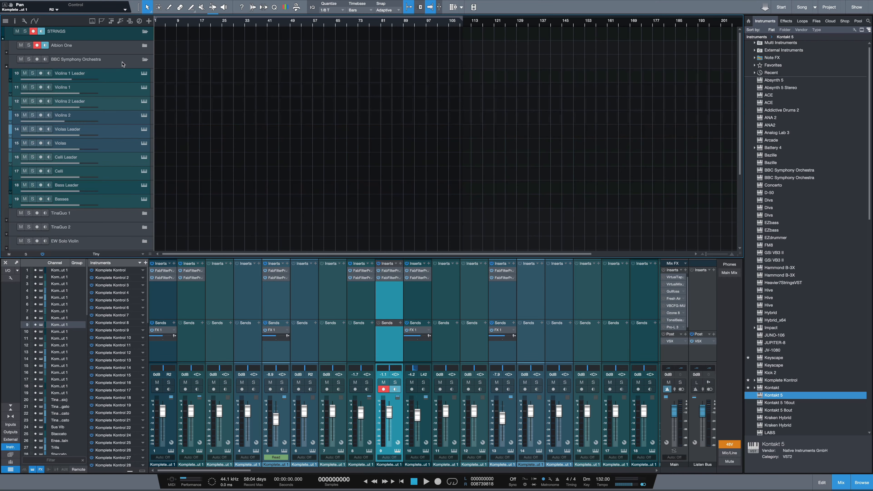
# Open the Violins 1 Leader track's BBC Symphony Orchestra instrument and look at its available Mode options without changing the mode
pyautogui.click(125, 79)
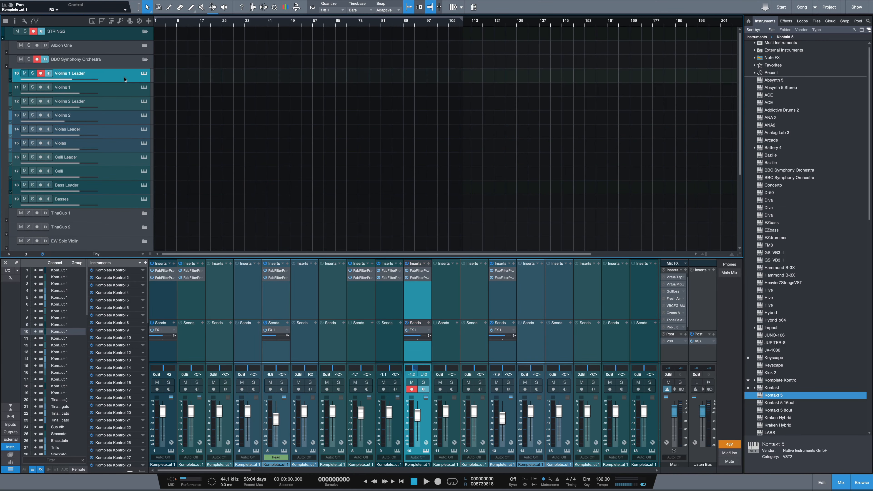
pyautogui.click(144, 74)
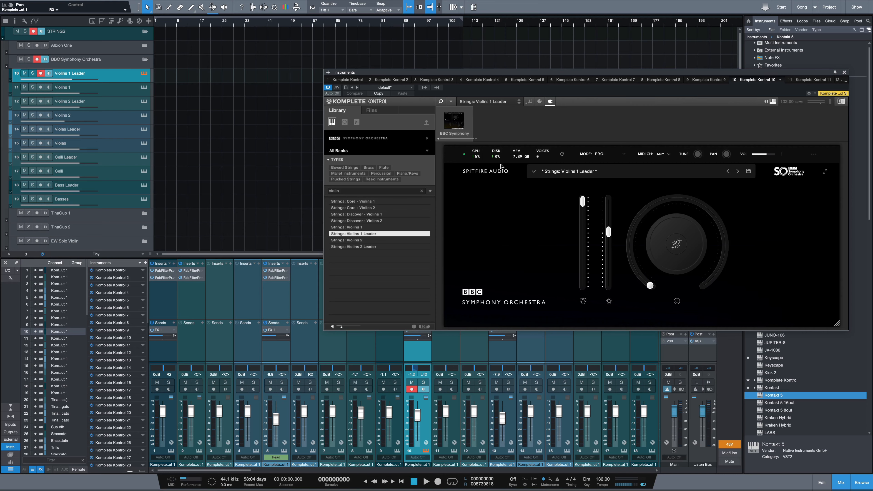
pyautogui.click(624, 156)
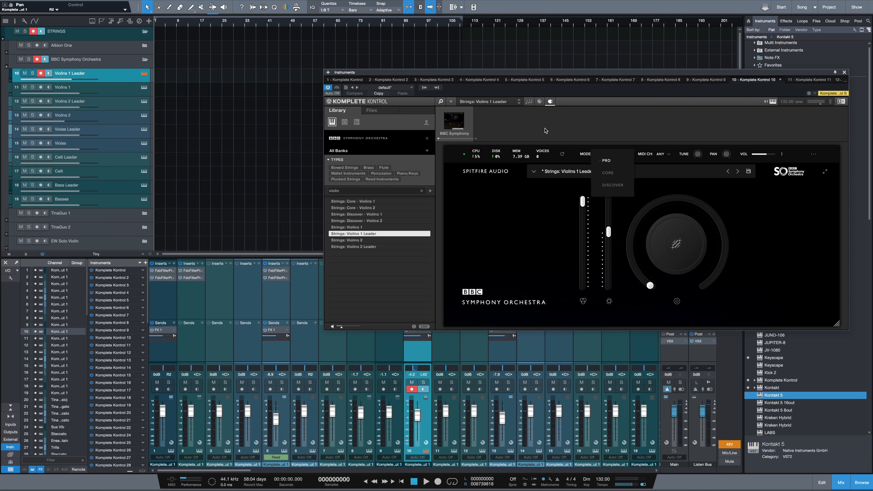
pyautogui.click(532, 223)
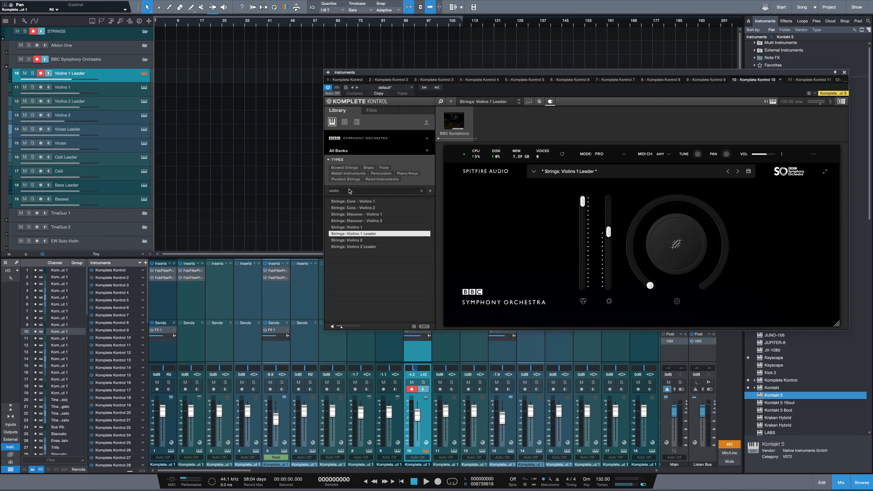
# Select the Violins 2, Violas Leader and Bass Leader tracks in turn to survey the string sections in the folder
pyautogui.click(126, 121)
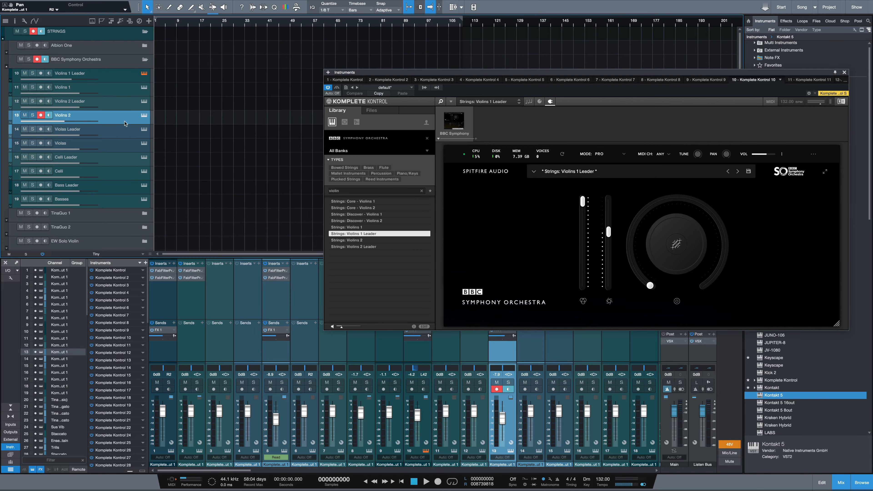
pyautogui.click(126, 136)
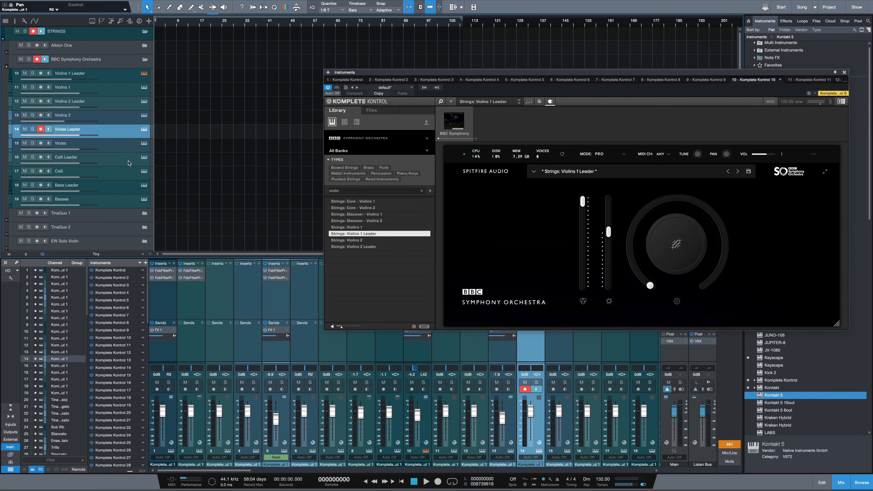
pyautogui.click(132, 192)
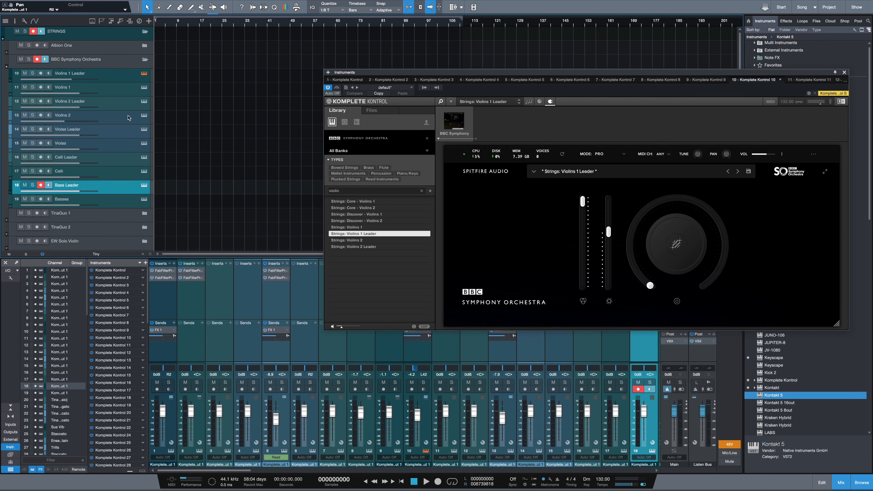
# Audition the BBC Symphony Orchestra tracks in order from Violins 1 through Violins 2 Leader, Violins 2, both Violas tracks, Celli Leader and Celli
pyautogui.click(124, 93)
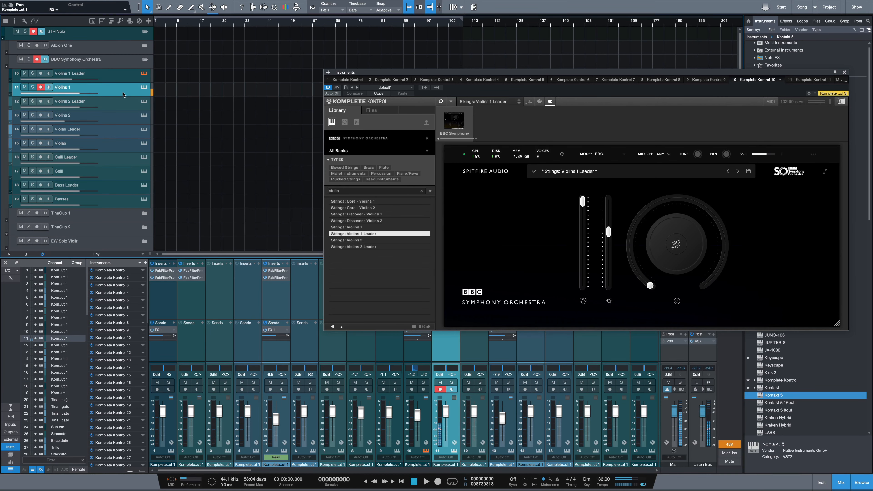
pyautogui.click(124, 105)
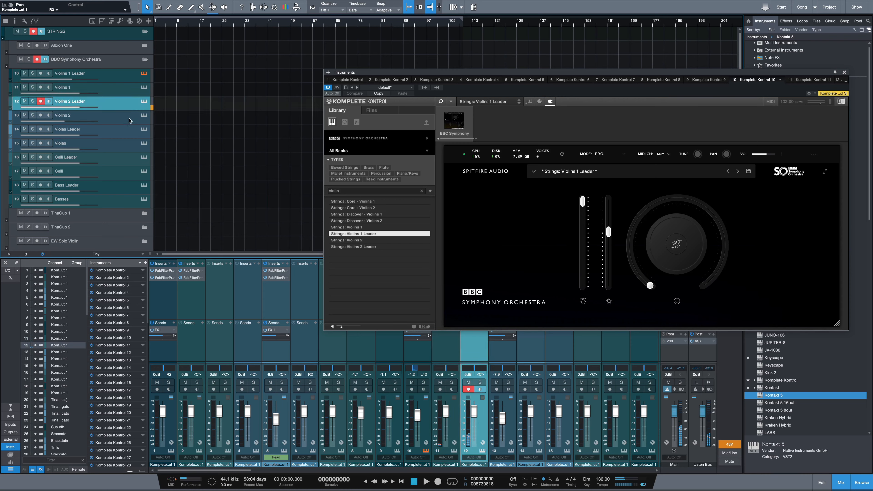
pyautogui.click(128, 119)
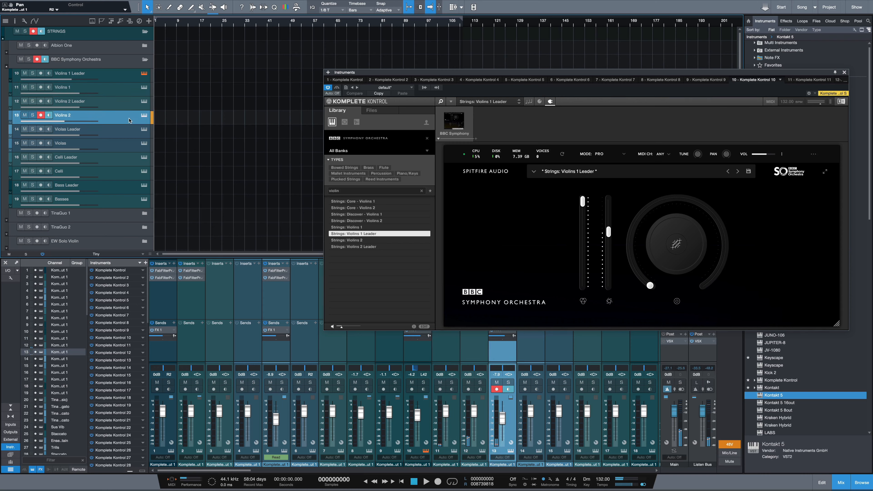
pyautogui.click(132, 133)
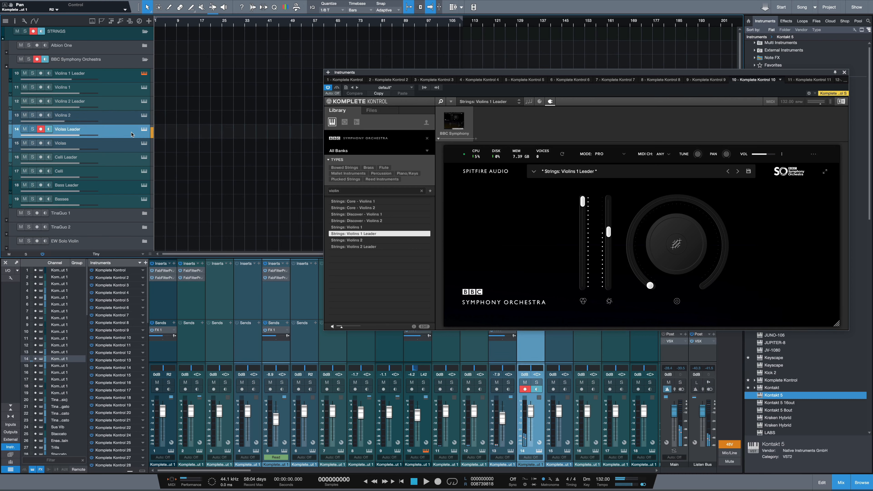
pyautogui.click(129, 147)
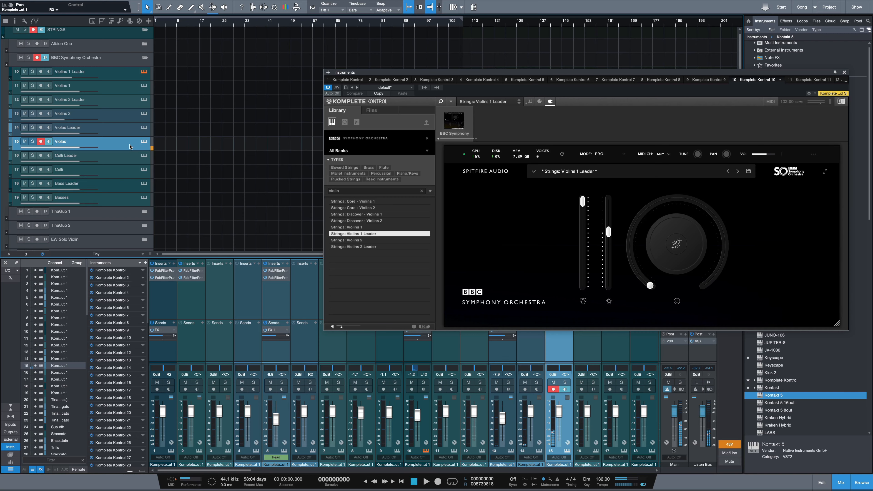
pyautogui.scroll(-1, 127, 157)
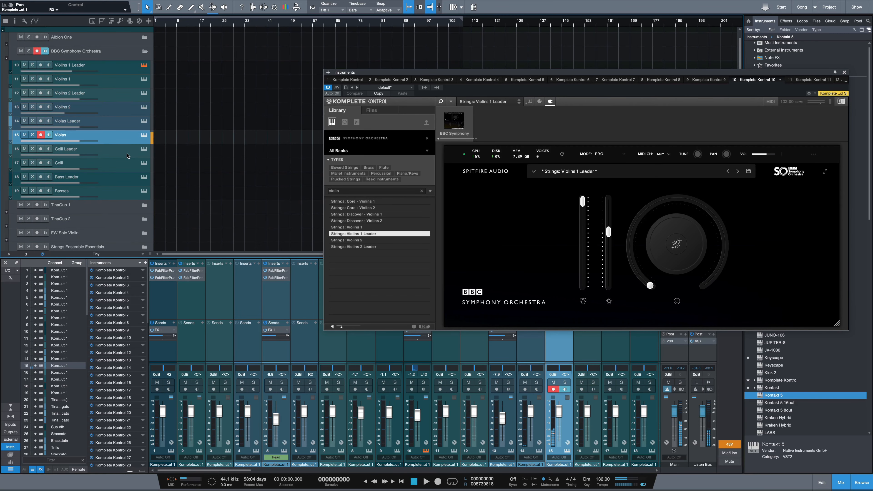
pyautogui.click(128, 154)
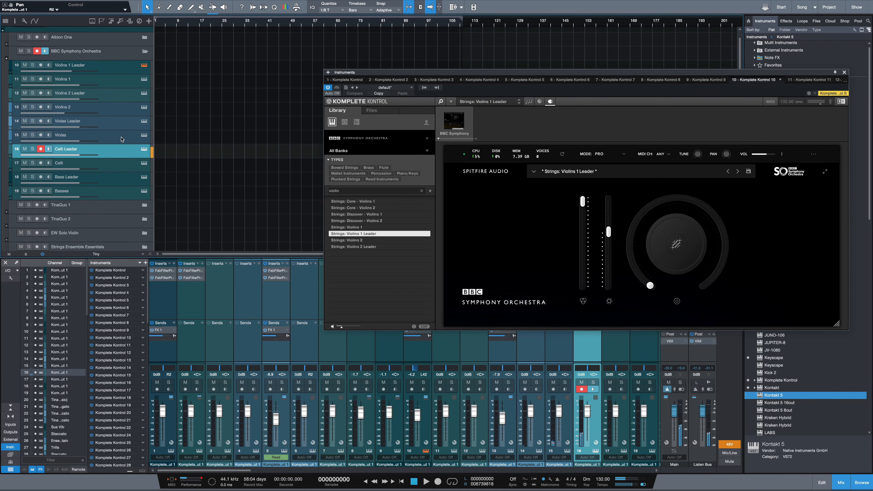
pyautogui.scroll(1, 121, 141)
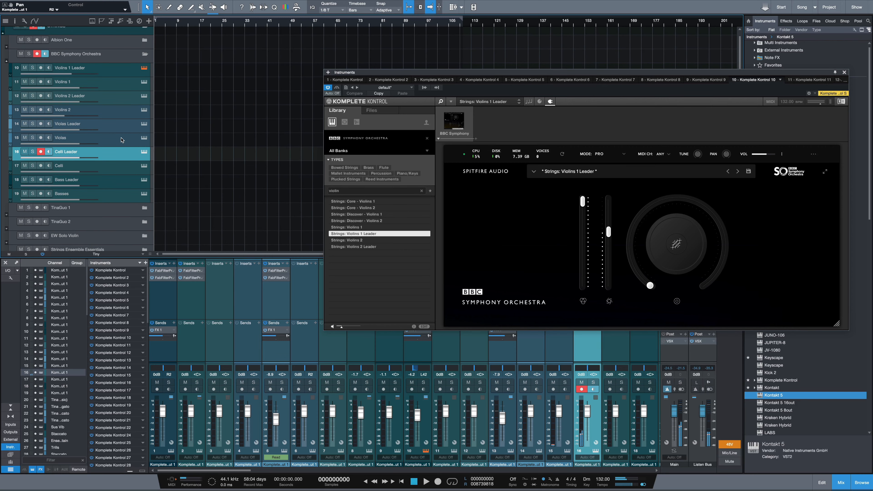
pyautogui.scroll(-1, 122, 143)
pyautogui.click(127, 168)
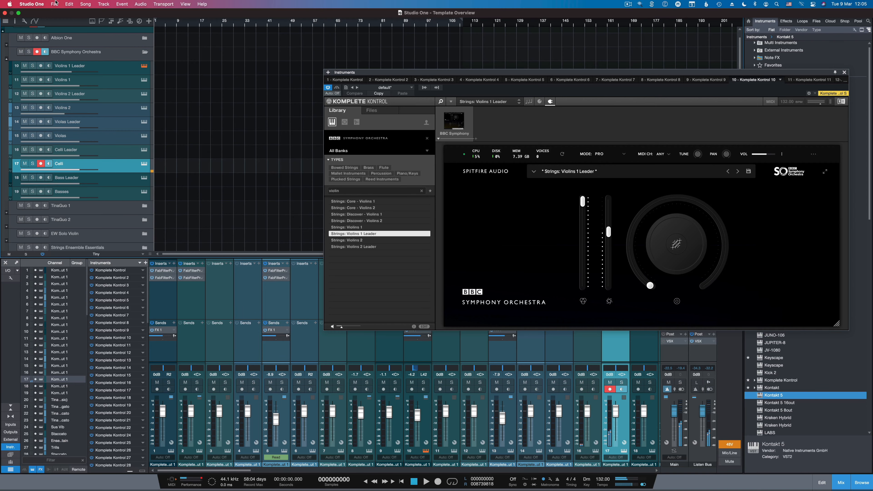
# Check the audio device settings in Preferences and cancel without changing them
pyautogui.click(42, 4)
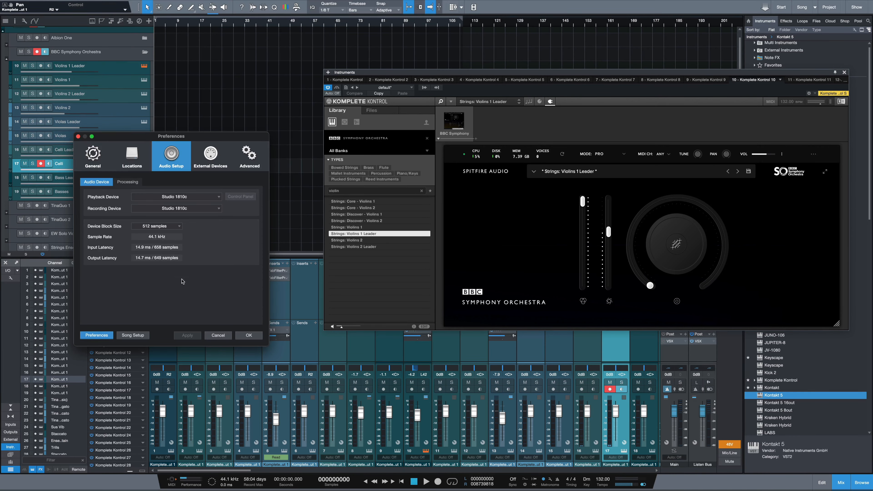
pyautogui.click(218, 336)
# Audition the Bass Leader and Basses tracks, and close the Violins 1 Leader instrument window
pyautogui.click(122, 178)
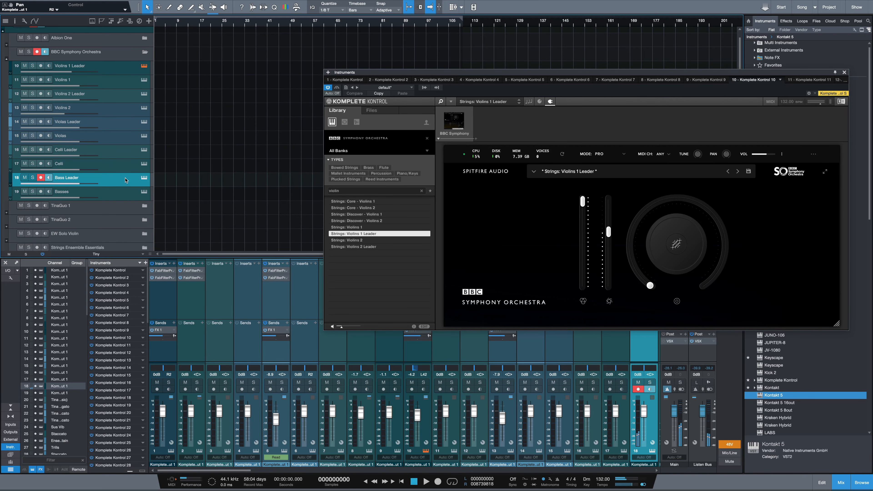
pyautogui.click(131, 193)
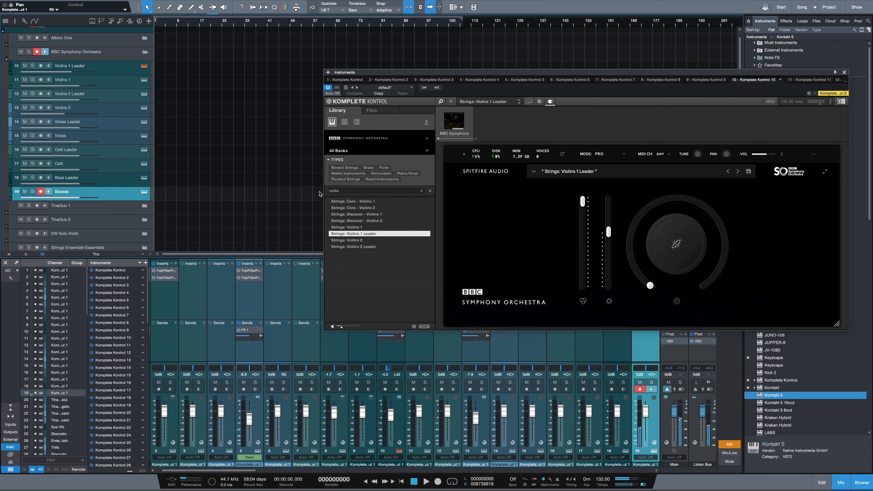
pyautogui.click(844, 73)
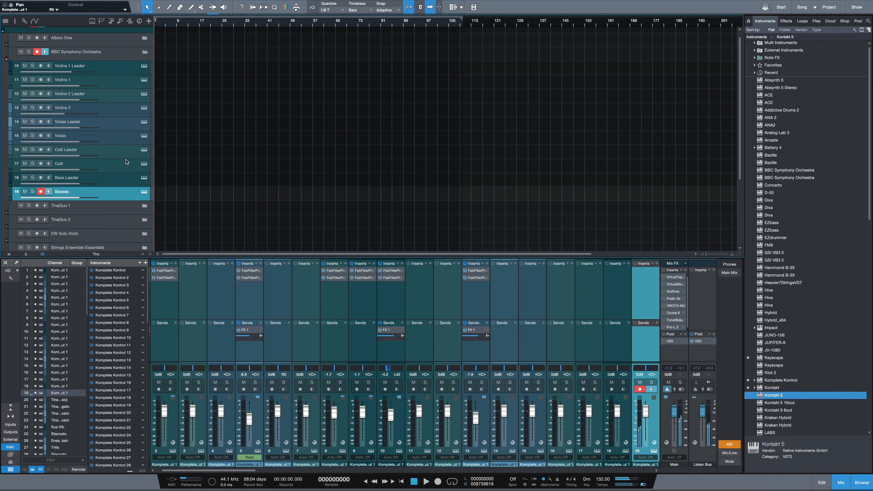
# Collapse the BBC Symphony Orchestra folder, then audition Tina Legato (Classic) in the TinaGuo 1 folder and inspect its Kontakt instrument
pyautogui.click(144, 51)
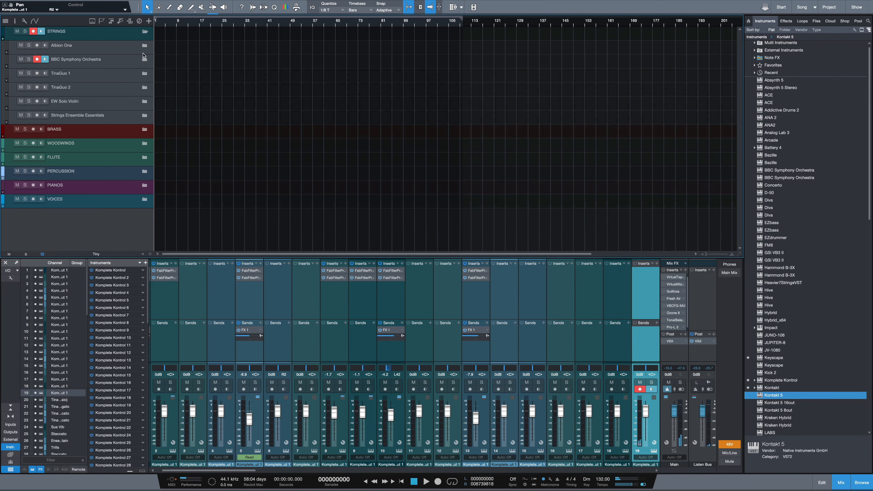
pyautogui.click(130, 78)
pyautogui.click(146, 75)
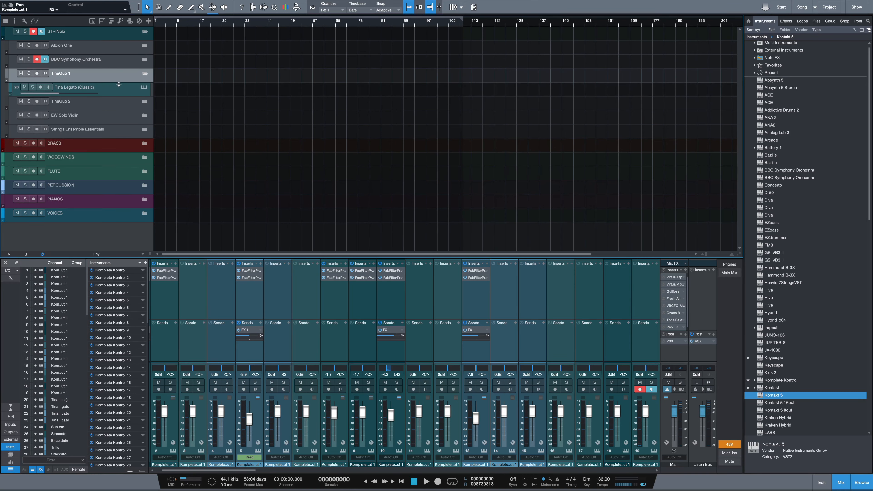
pyautogui.click(120, 91)
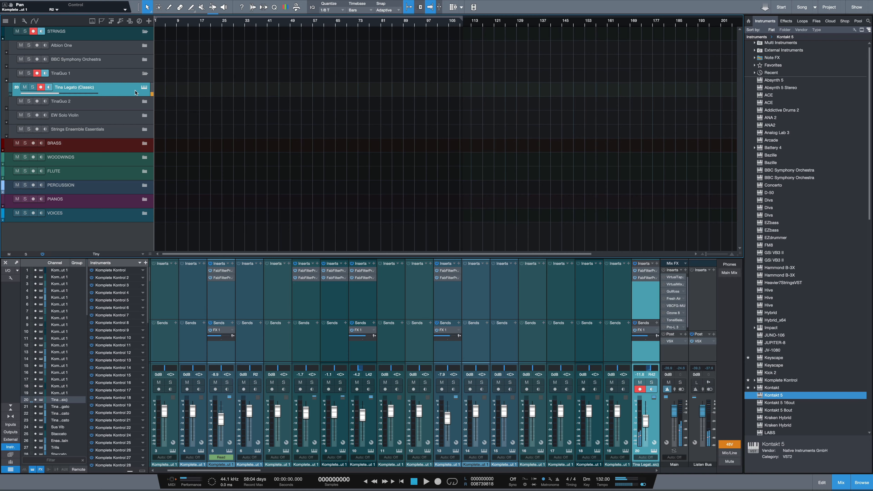
pyautogui.click(144, 88)
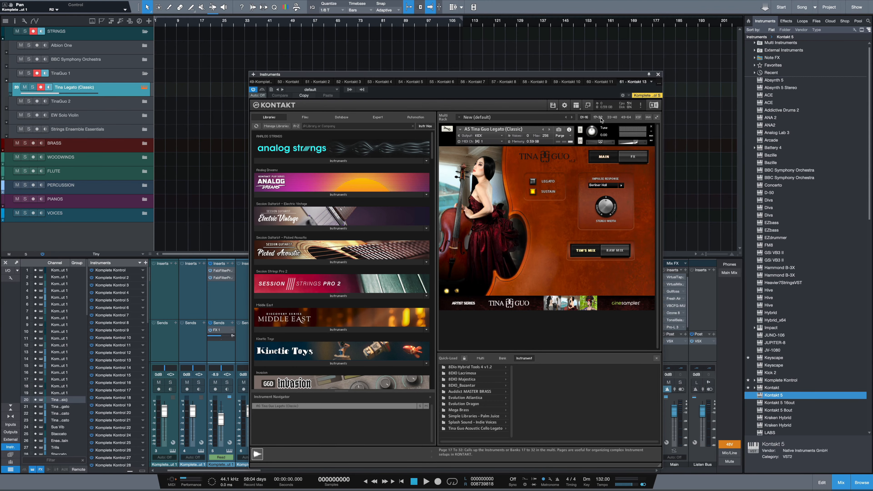
pyautogui.click(658, 74)
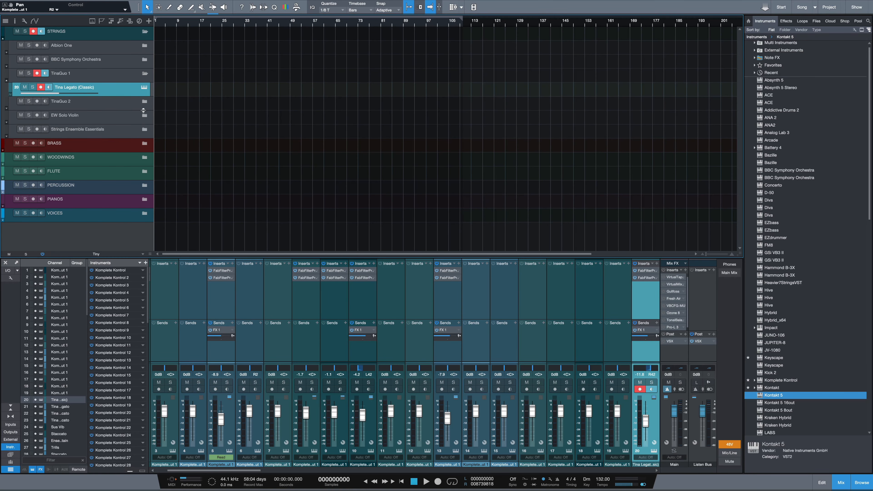
pyautogui.click(146, 73)
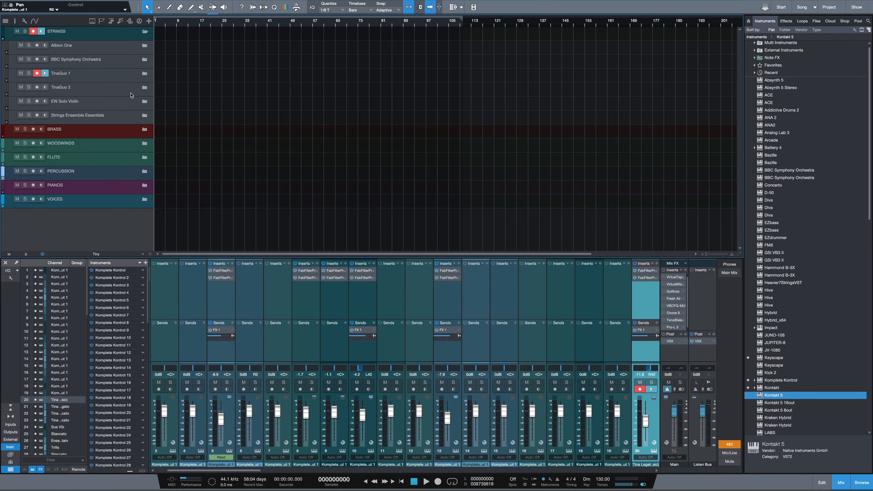
# Audition the Tina Arco Legato, Tina Spiccato and Tina Vibrato Pizzacato tracks in the TinaGuo 2 folder, and collapse the folder
pyautogui.click(146, 90)
pyautogui.click(145, 88)
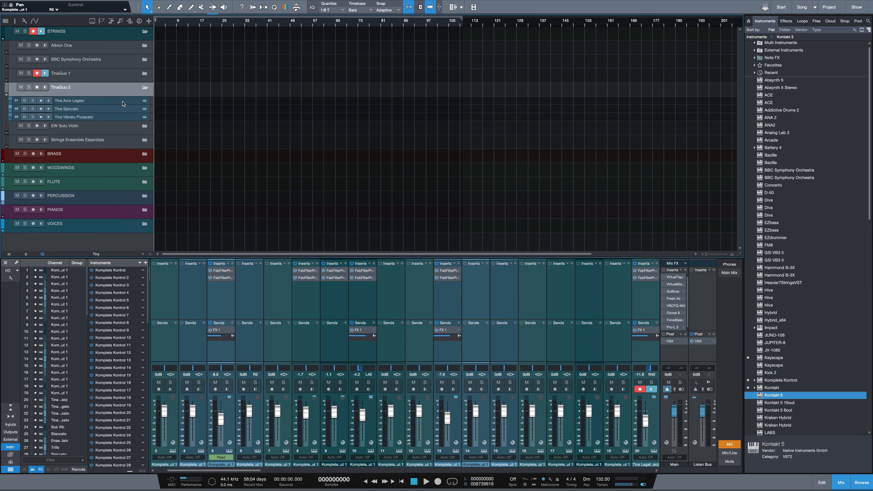
pyautogui.click(123, 102)
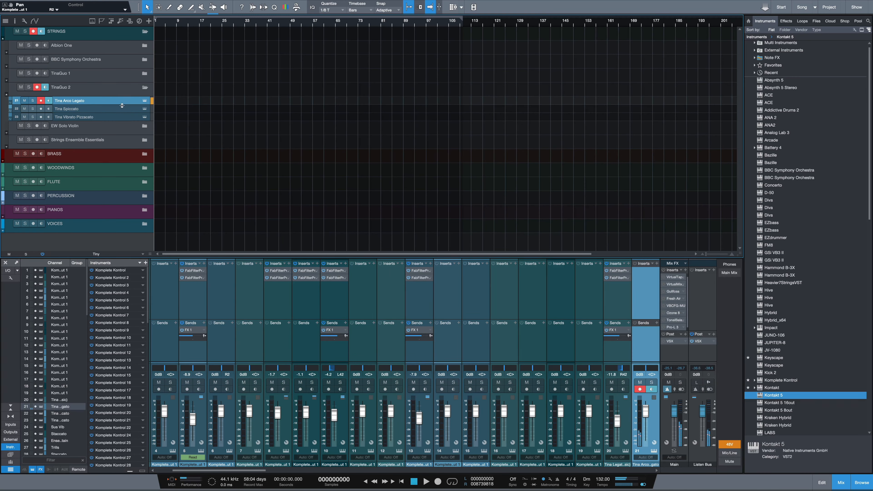
pyautogui.click(121, 110)
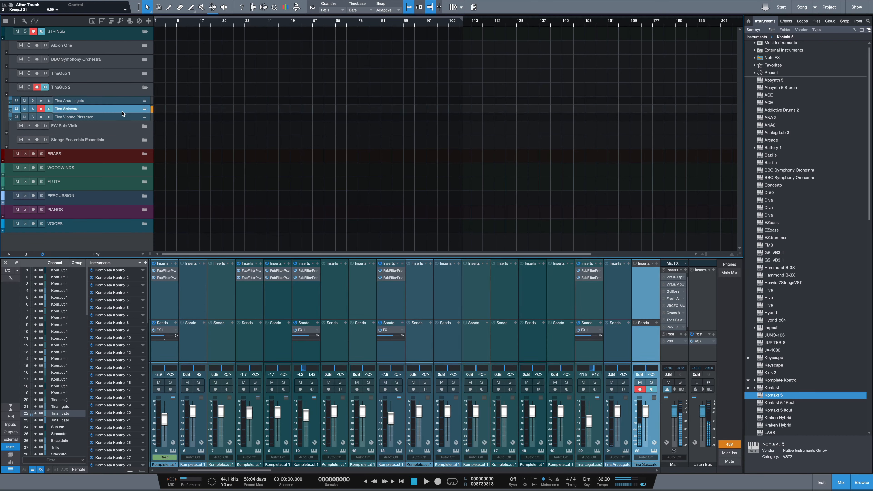
pyautogui.click(119, 118)
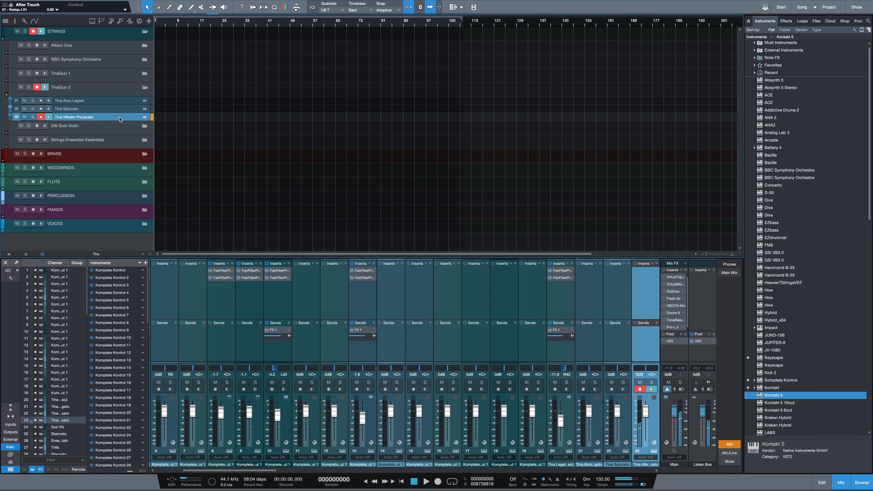
pyautogui.click(145, 89)
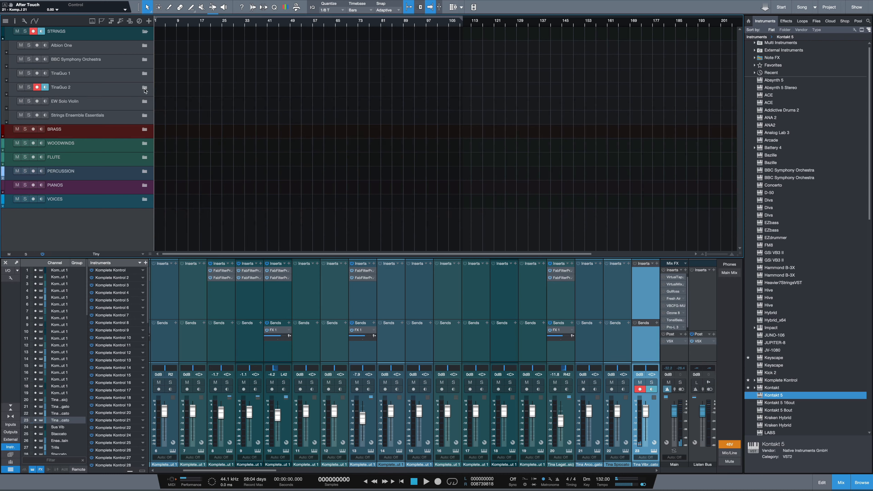
# Audition the Sus Vib and Staccato tracks in the EW Solo Violin folder, and collapse the folder
pyautogui.click(117, 105)
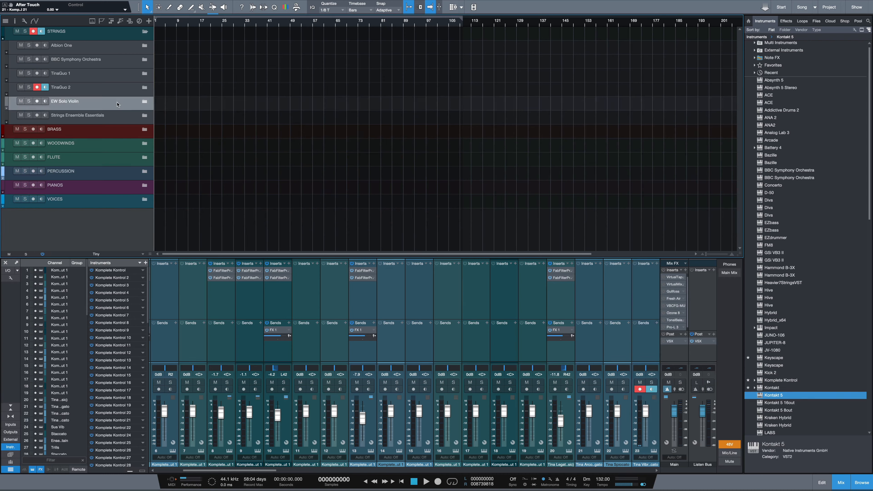
pyautogui.click(145, 103)
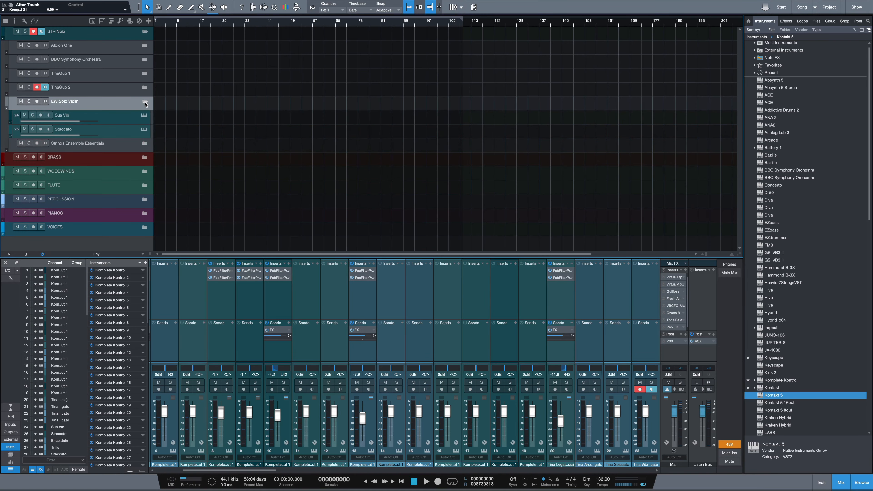
pyautogui.click(118, 120)
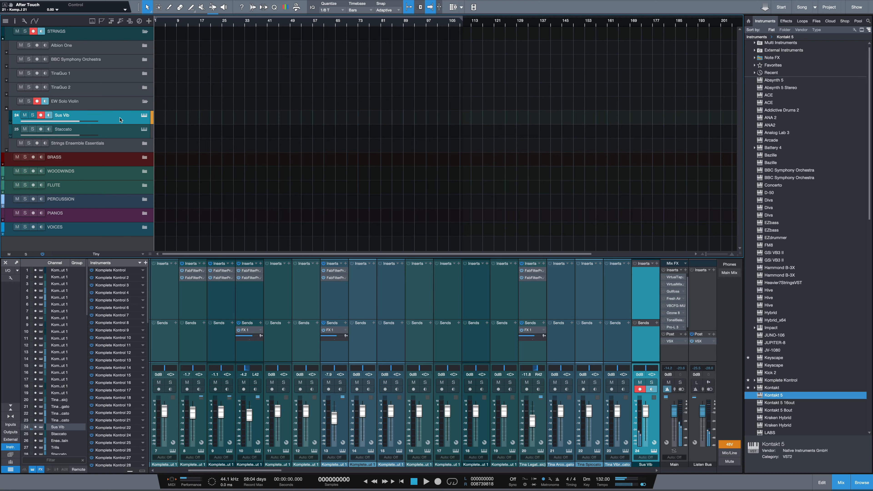
pyautogui.click(119, 132)
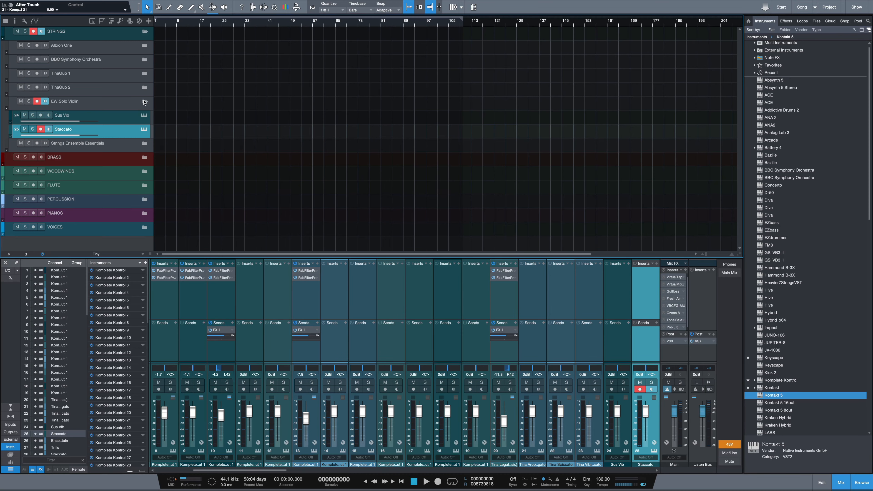
pyautogui.press('Delete')
# Expand the Strings Ensemble Essentials folder and examine the Komplete Kontrol instrument of the Ensemble Sustain track
pyautogui.click(121, 120)
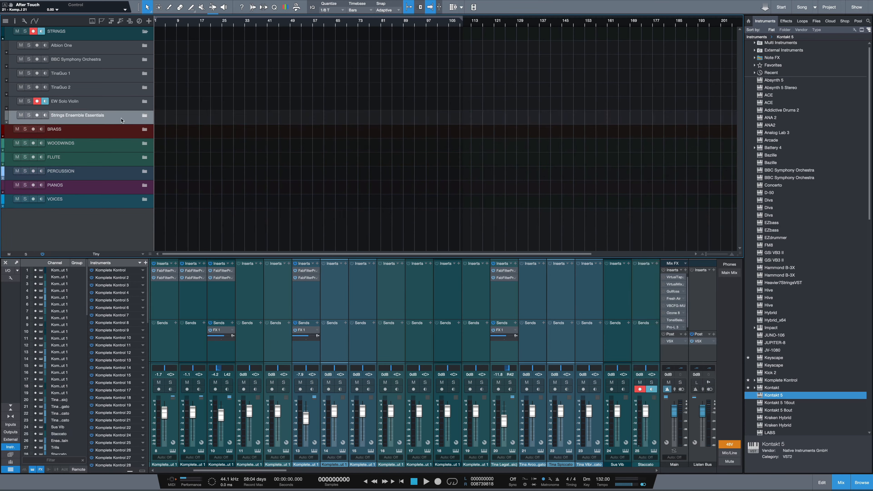
pyautogui.click(145, 116)
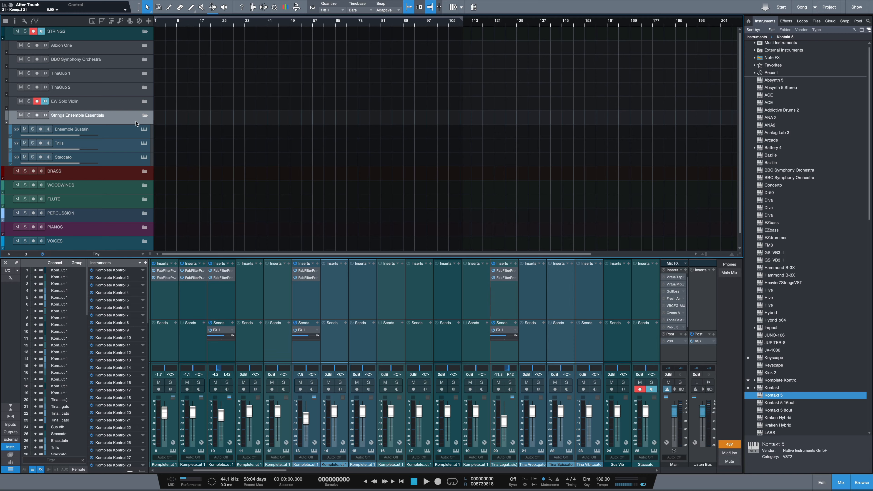
pyautogui.click(133, 133)
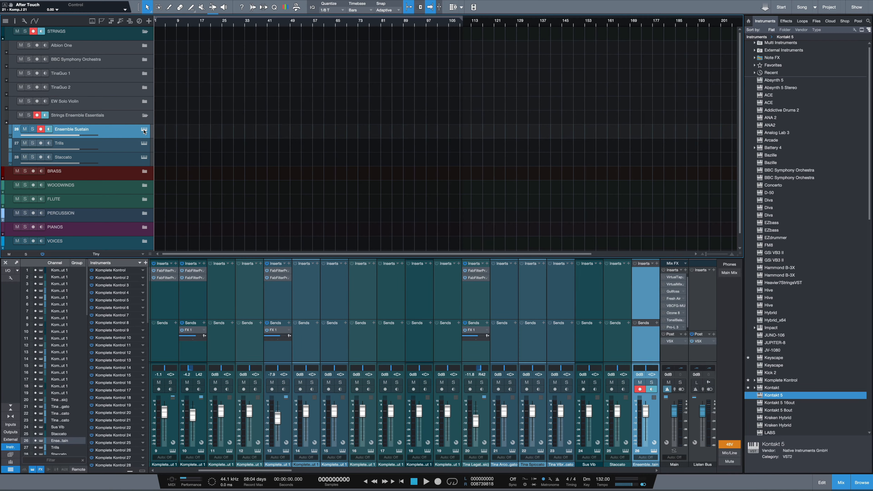
pyautogui.click(144, 130)
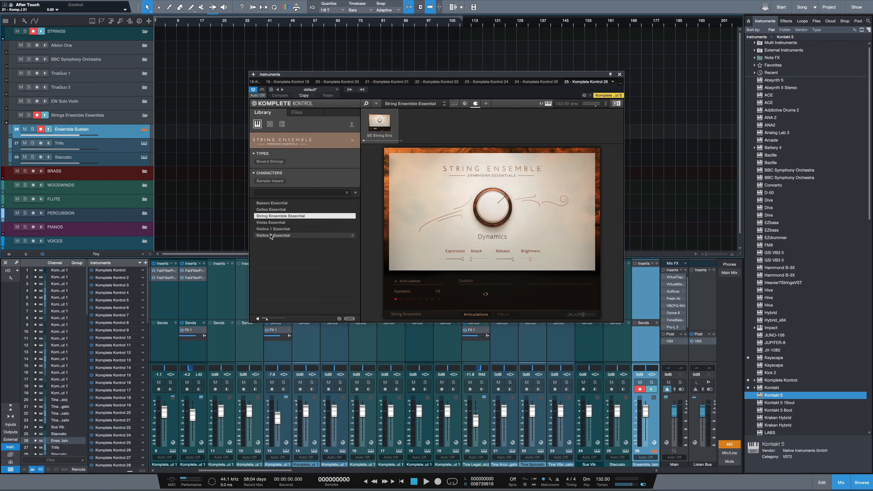
pyautogui.click(620, 74)
# Audition the Trills and Staccato tracks of Strings Ensemble Essentials, and collapse the folder
pyautogui.click(121, 148)
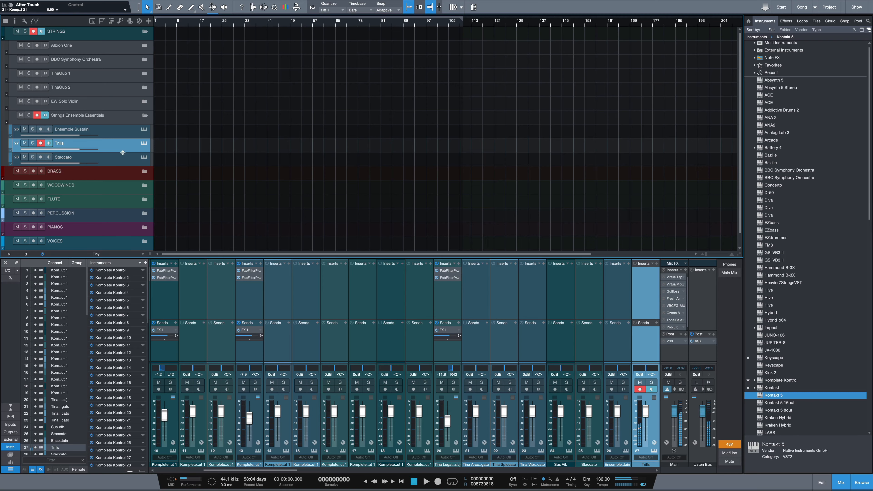
pyautogui.click(124, 159)
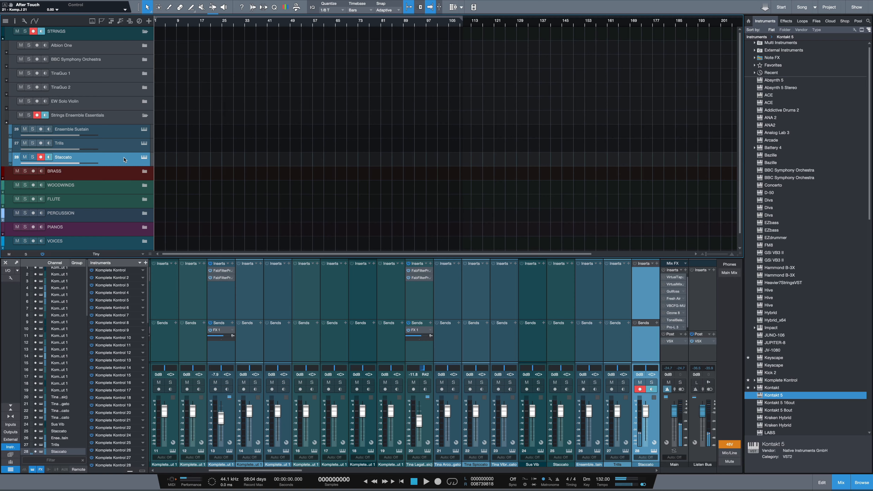
pyautogui.click(146, 117)
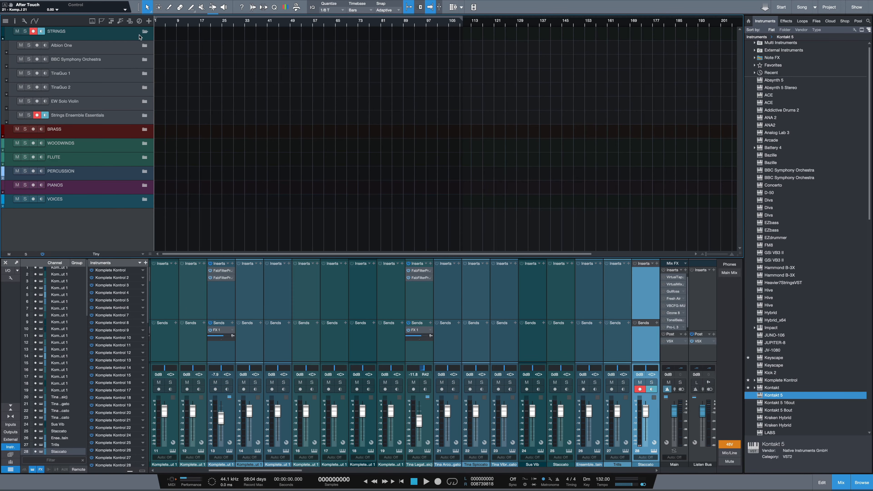
# Collapse the STRINGS folder and expand the BRASS folder down to its Albion One tracks
pyautogui.click(145, 32)
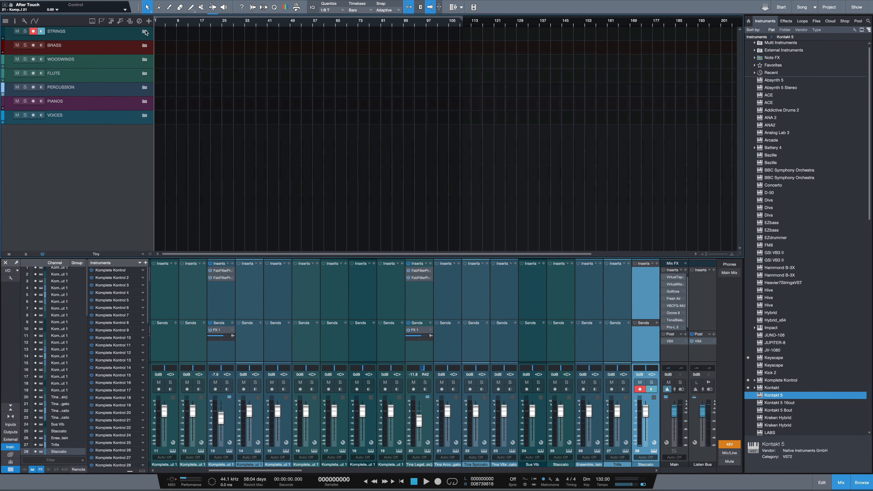
pyautogui.click(145, 48)
pyautogui.click(111, 65)
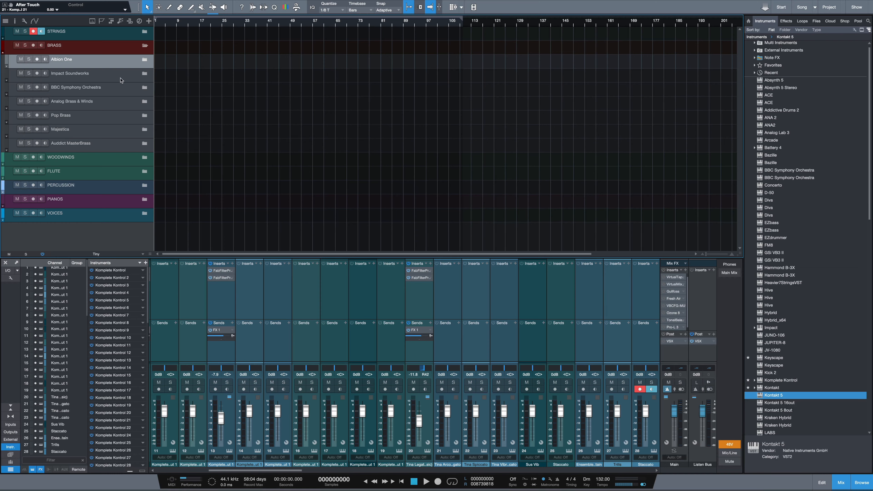
pyautogui.click(144, 59)
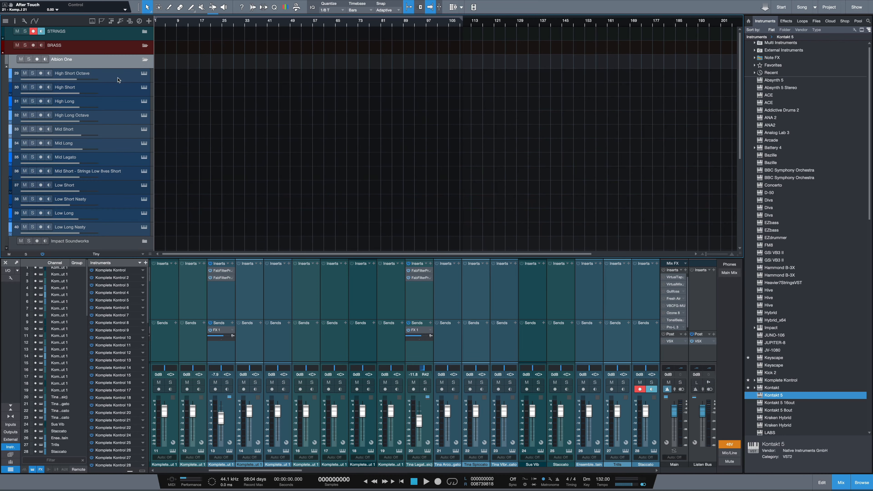
# Open the instrument of the Albion One High Short Octave brass track and look through its Brass High presets
pyautogui.click(133, 76)
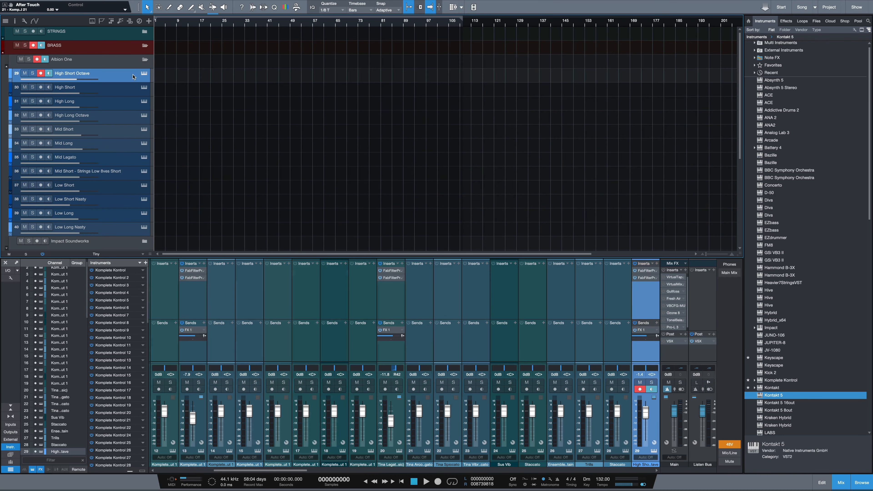
pyautogui.click(145, 74)
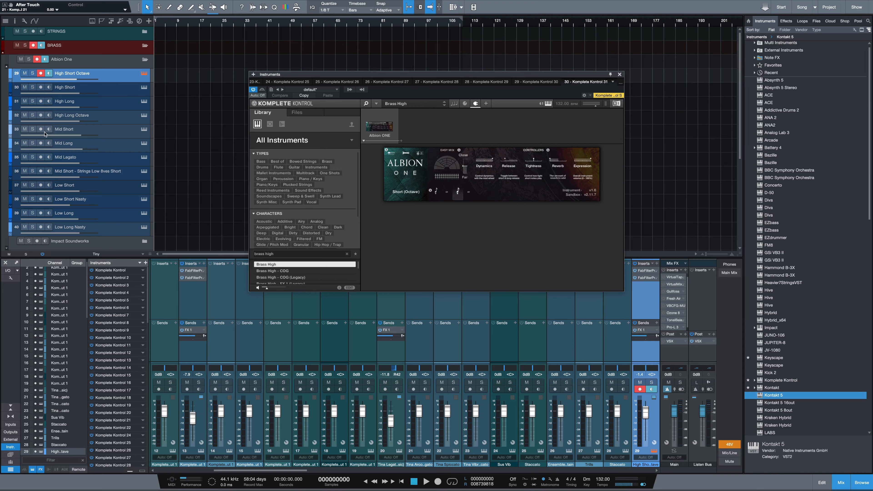
pyautogui.scroll(-3, 282, 275)
pyautogui.scroll(-3, 282, 276)
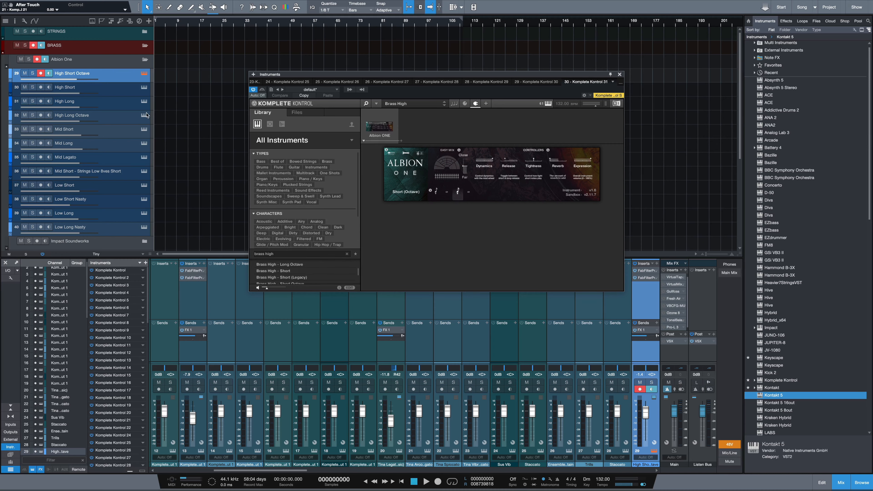
# Audition the Albion One brass tracks High Short, Mid Short, Mid Long, Mid Legato and the Mid Short track combined with low strings
pyautogui.click(117, 90)
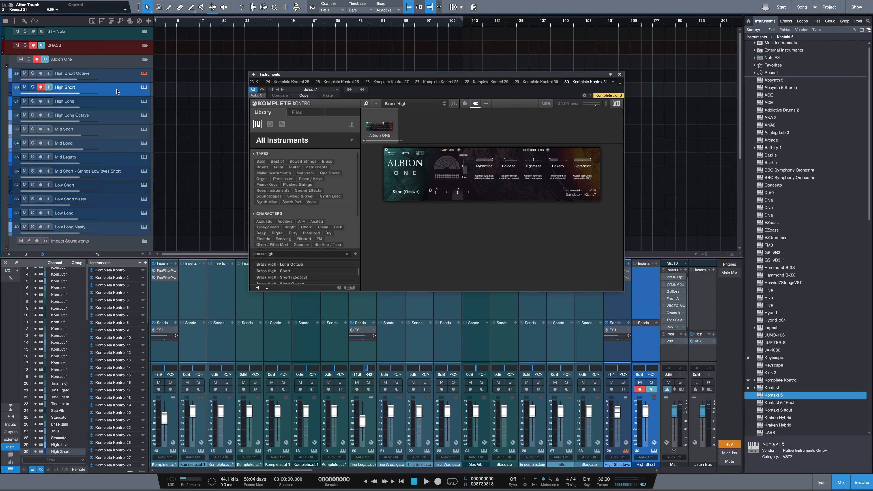
pyautogui.click(122, 132)
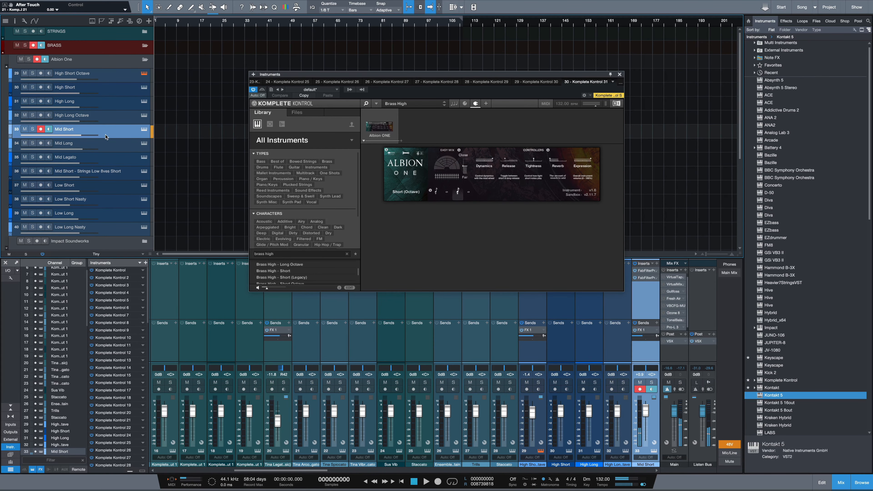
pyautogui.click(129, 148)
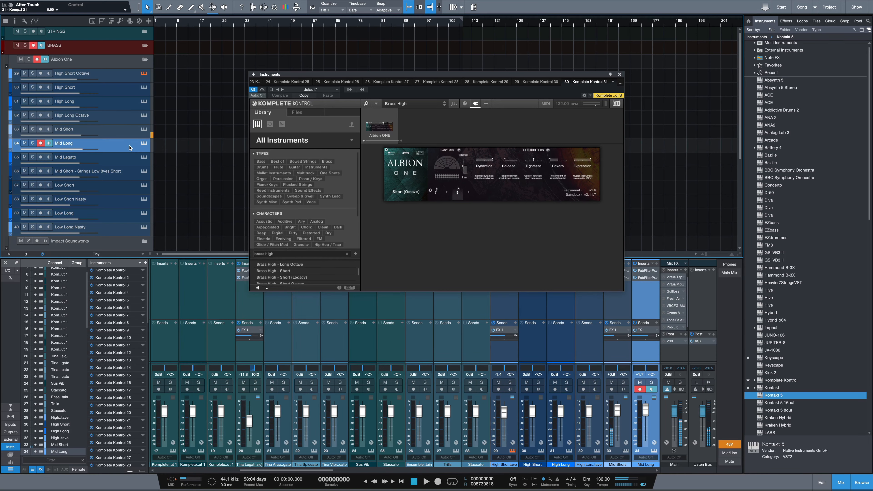
pyautogui.click(131, 161)
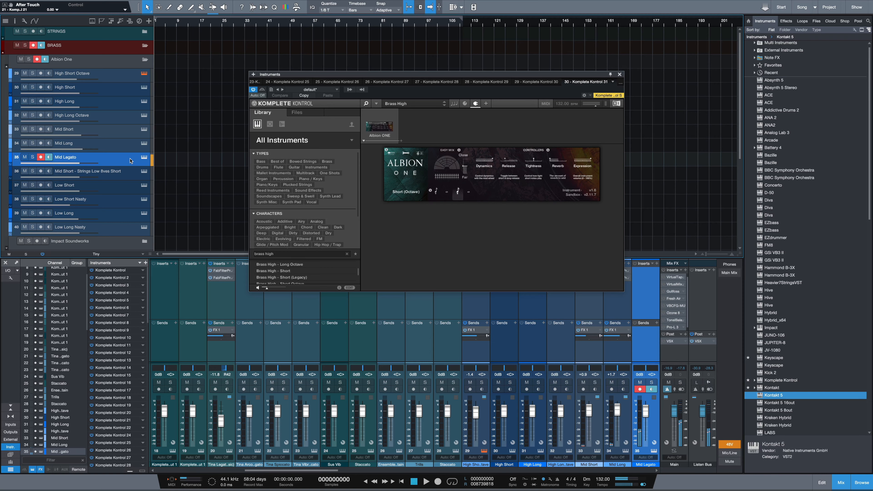
pyautogui.click(122, 174)
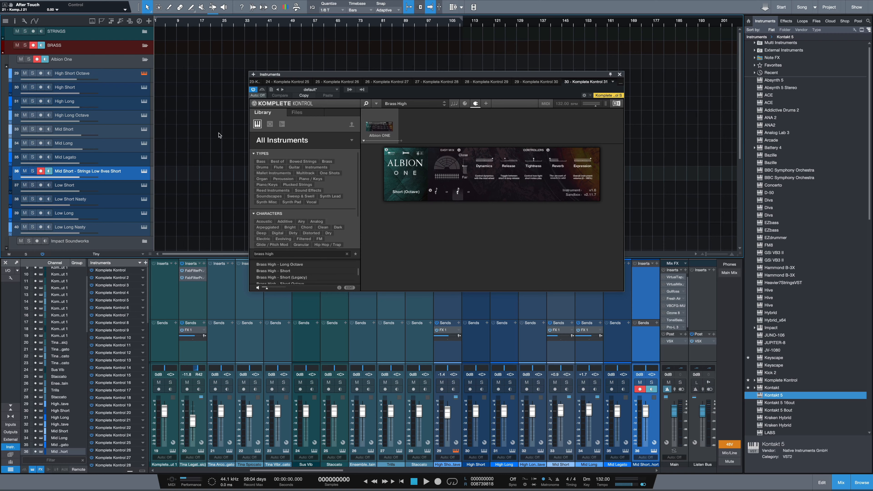
# Audition the Low Short, Low Short Nasty and Low Long tracks, and close the Albion One folder and instrument window
pyautogui.click(129, 191)
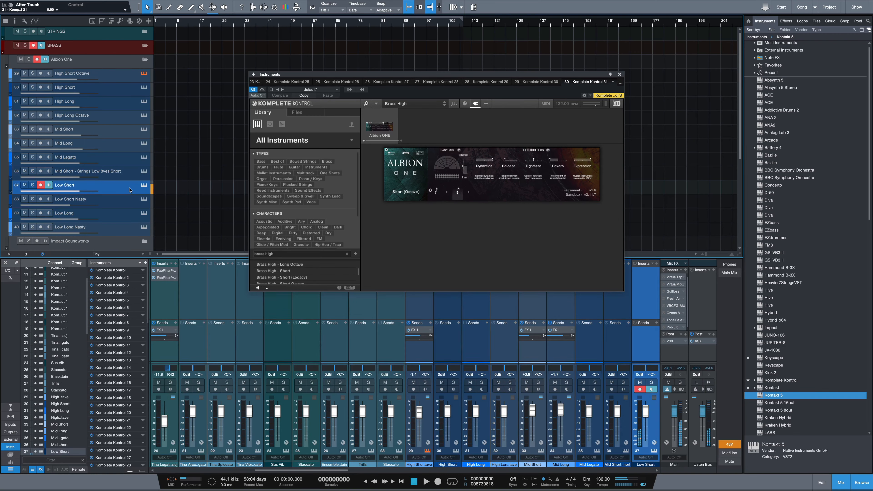
pyautogui.click(131, 205)
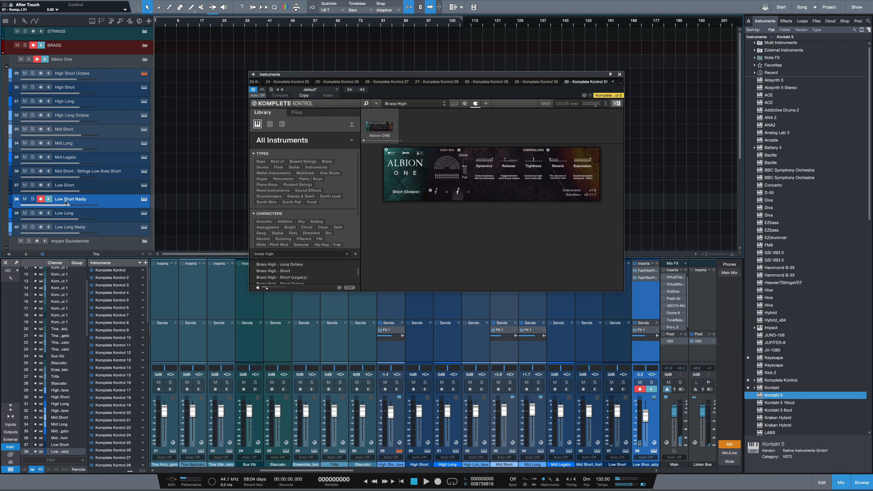
pyautogui.scroll(-1, 111, 186)
pyautogui.scroll(-1, 111, 186)
pyautogui.click(122, 189)
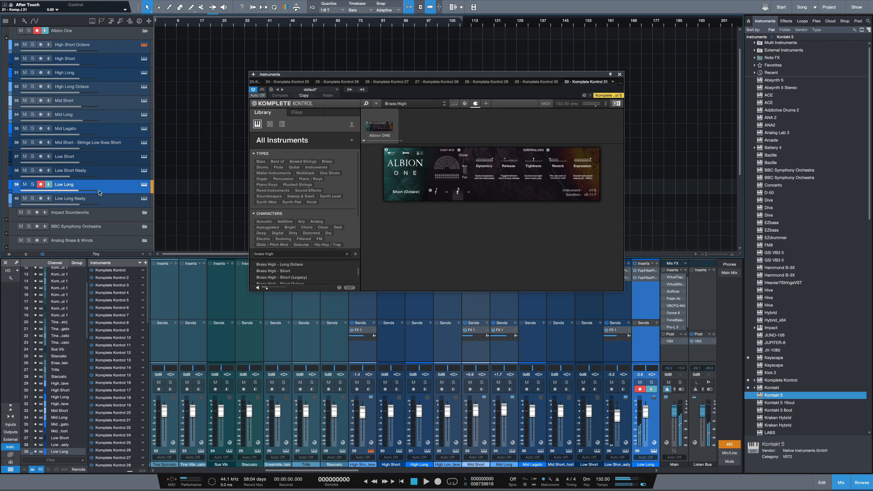
pyautogui.scroll(2, 122, 203)
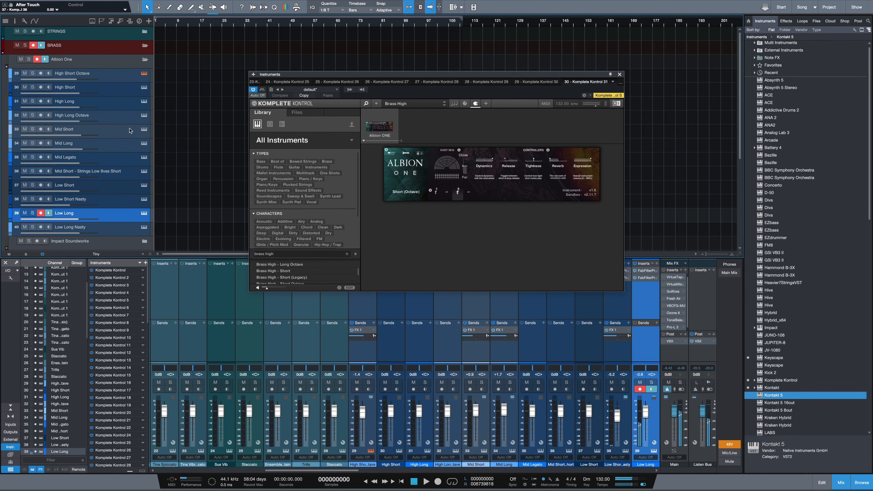
pyautogui.click(144, 60)
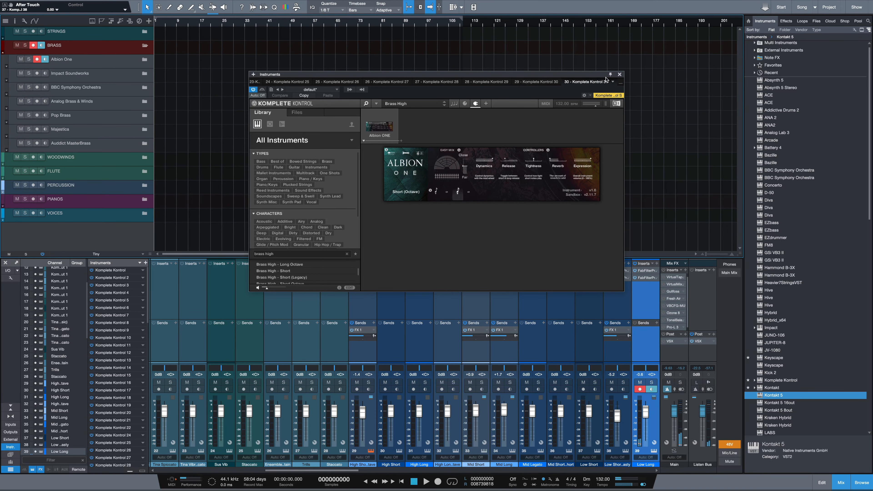
pyautogui.click(620, 75)
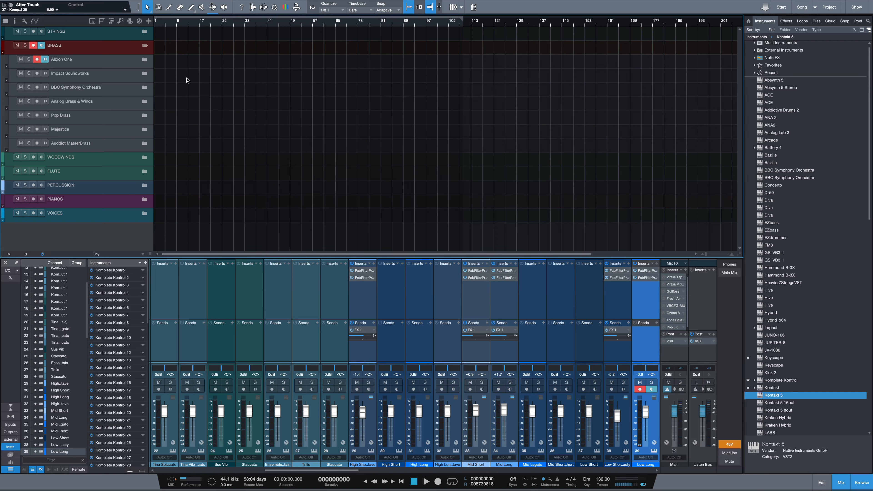
# Expand the Impact Soundworks brass folder, examine the Mega Brass instrument on its Kontakt track, and collapse the folder
pyautogui.click(124, 76)
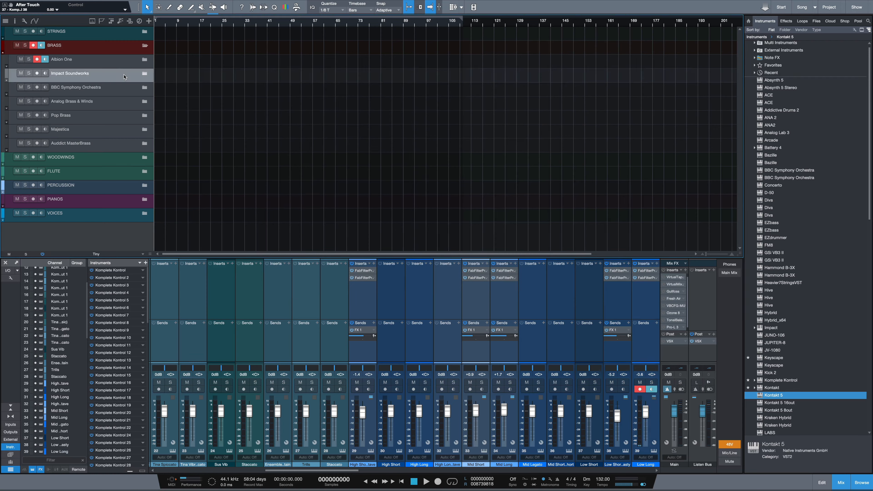
pyautogui.click(146, 74)
pyautogui.click(131, 88)
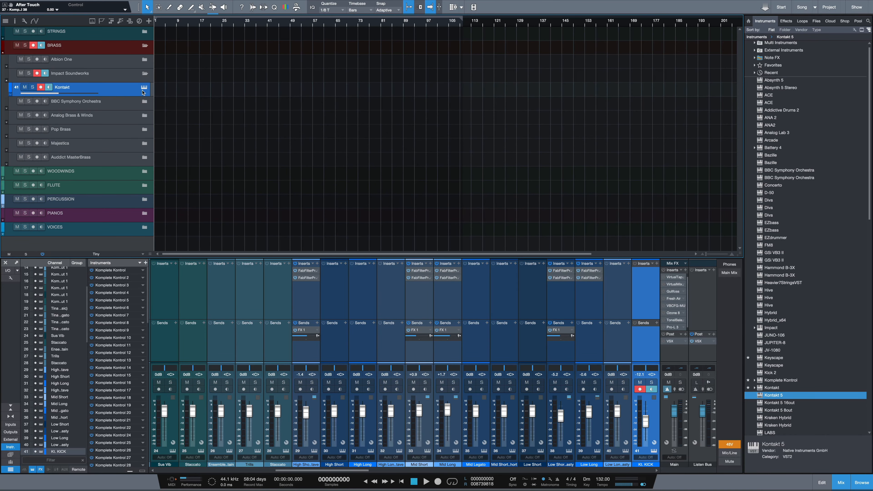
pyautogui.click(144, 88)
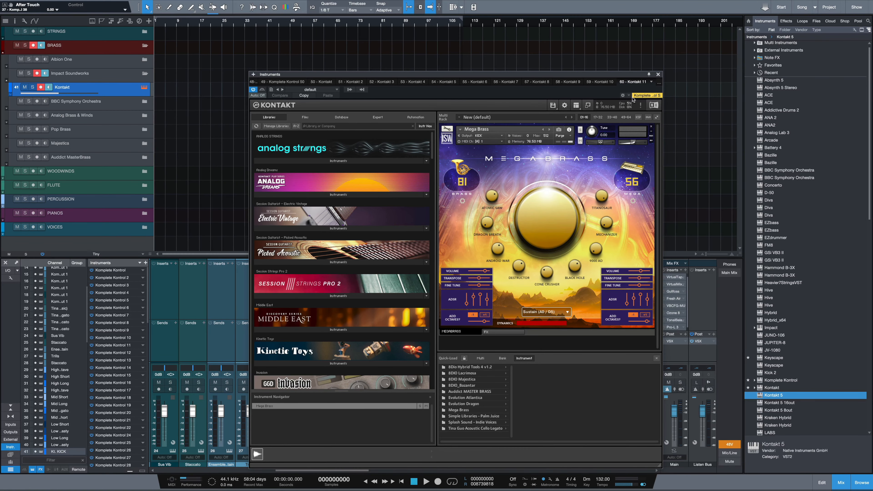
pyautogui.click(658, 74)
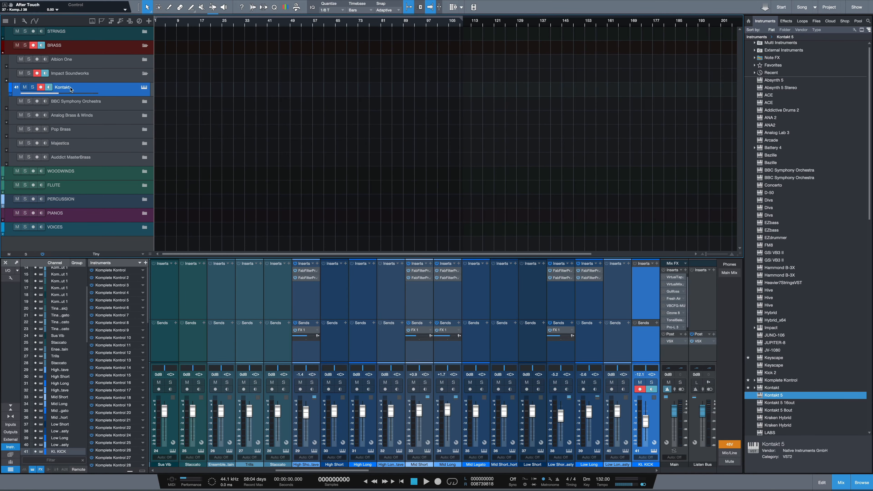
pyautogui.press('Delete')
# Expand the BBC Symphony Orchestra brass folder, audition Horn and Horns a4, and open the instrument of Horns a4
pyautogui.click(123, 91)
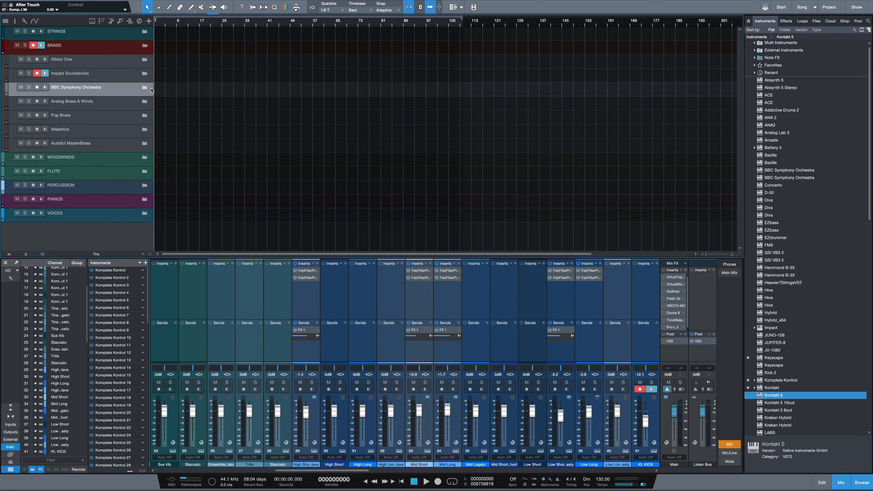
pyautogui.click(146, 88)
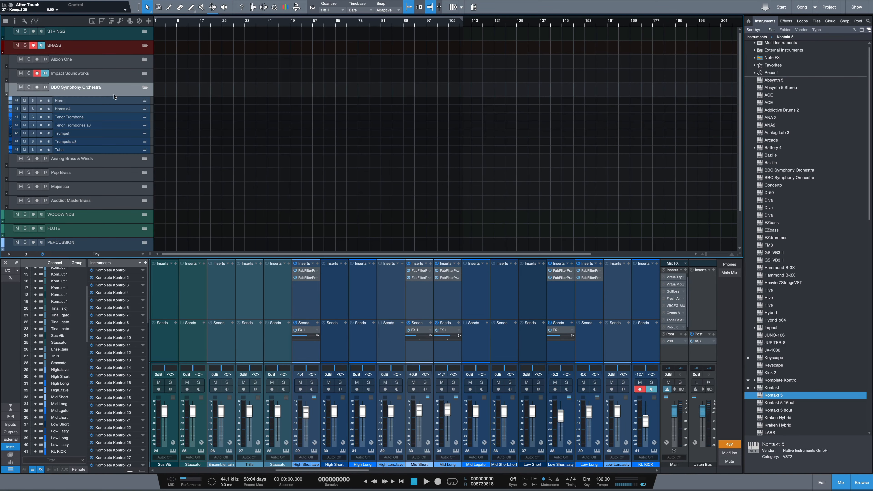
pyautogui.click(104, 102)
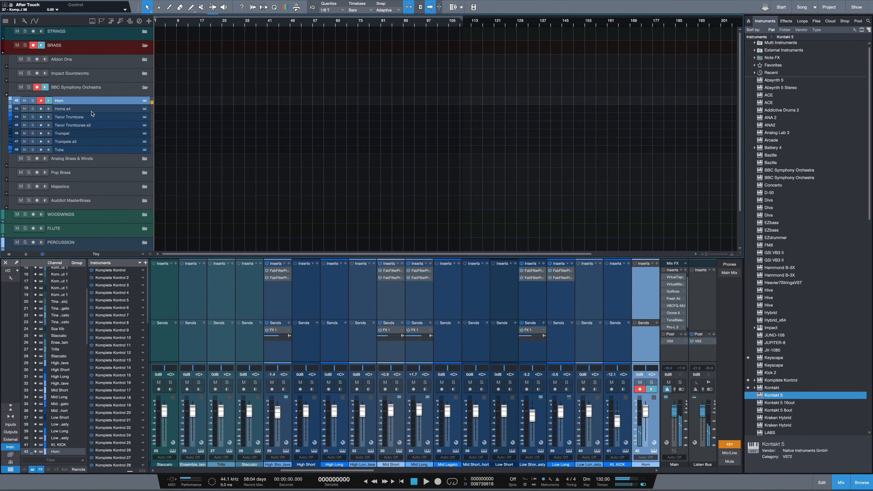
pyautogui.click(117, 109)
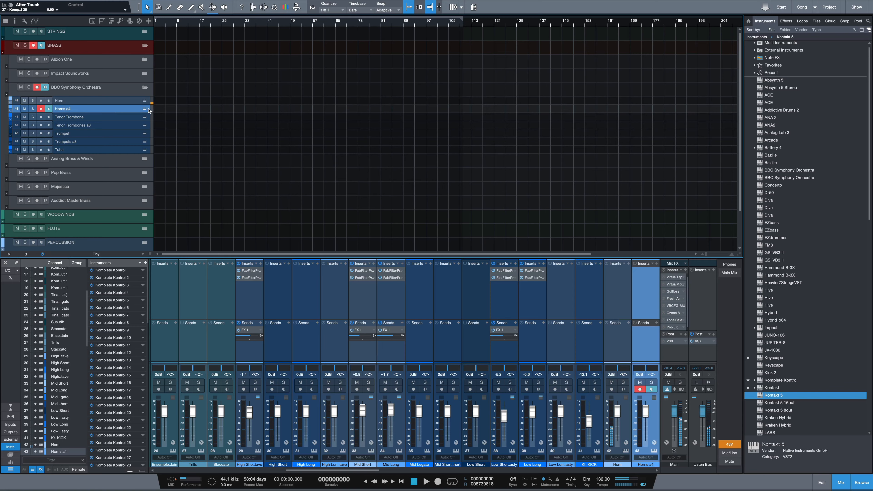
pyautogui.click(145, 110)
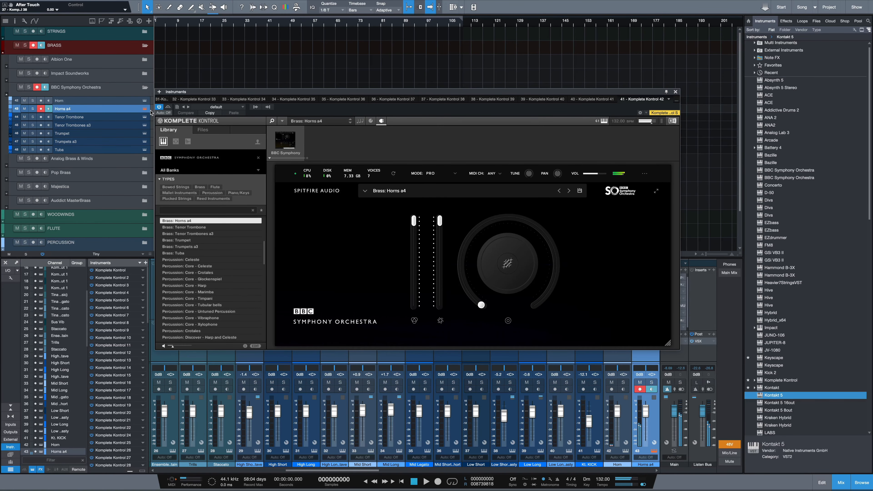
# Audition Tenor Trombone, Tenor Trombones a3, Trumpet, Trumpets a3 and Tuba, and look through the BBC Symphony Orchestra presets
pyautogui.click(95, 120)
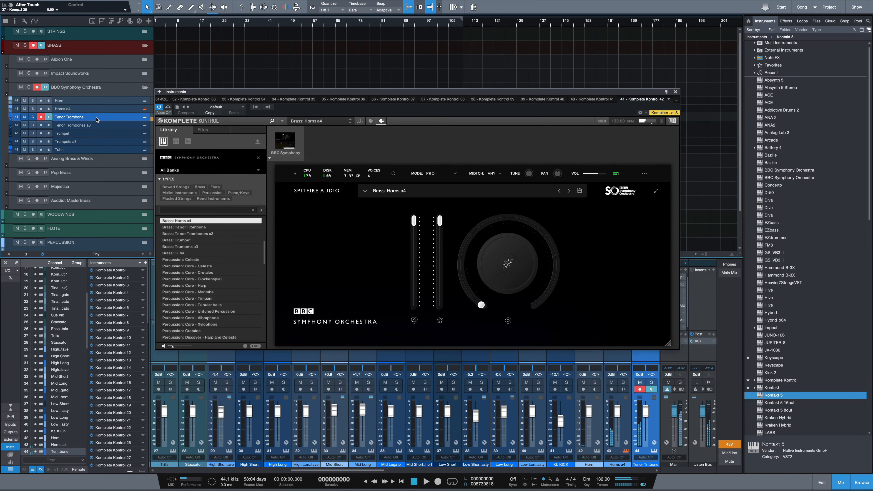
pyautogui.click(101, 126)
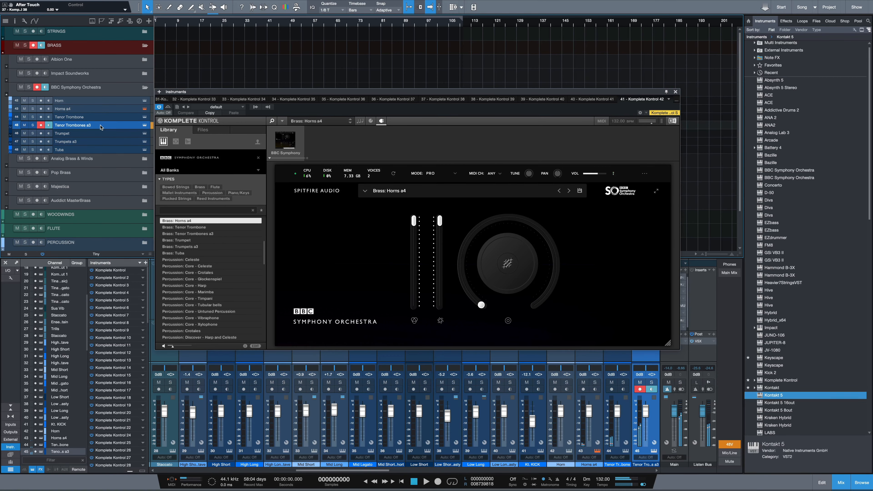
pyautogui.click(98, 136)
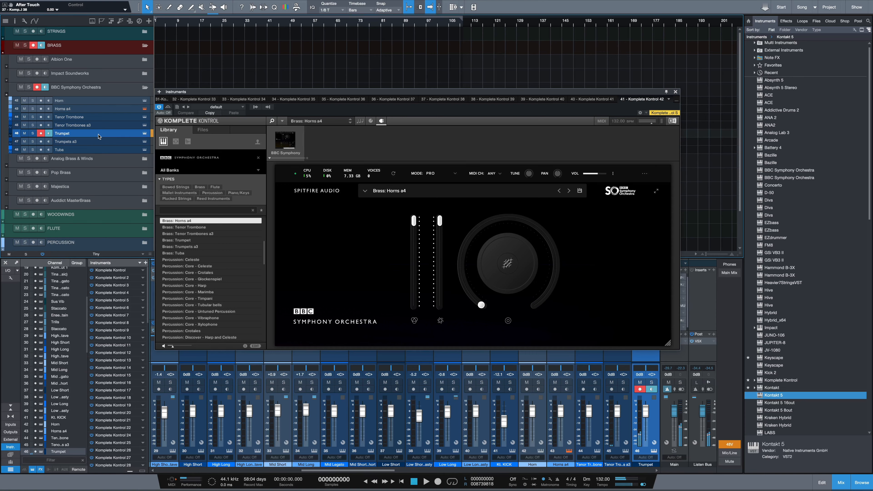
pyautogui.click(97, 143)
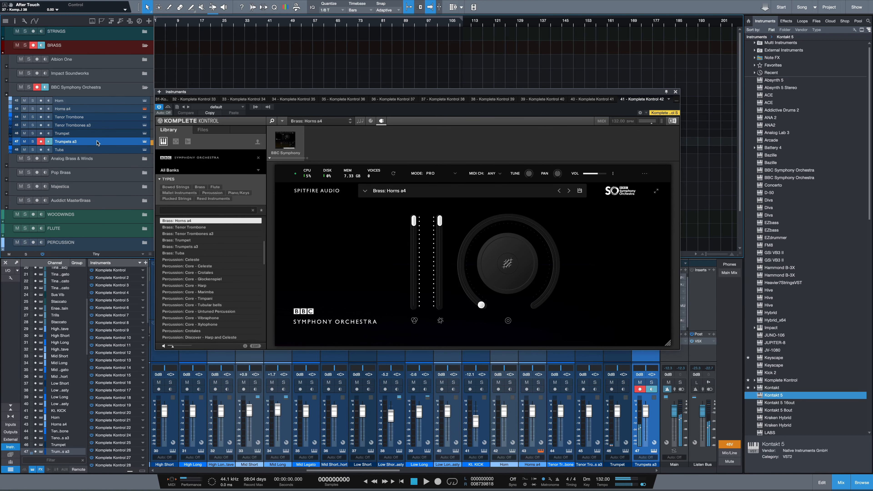
pyautogui.click(96, 150)
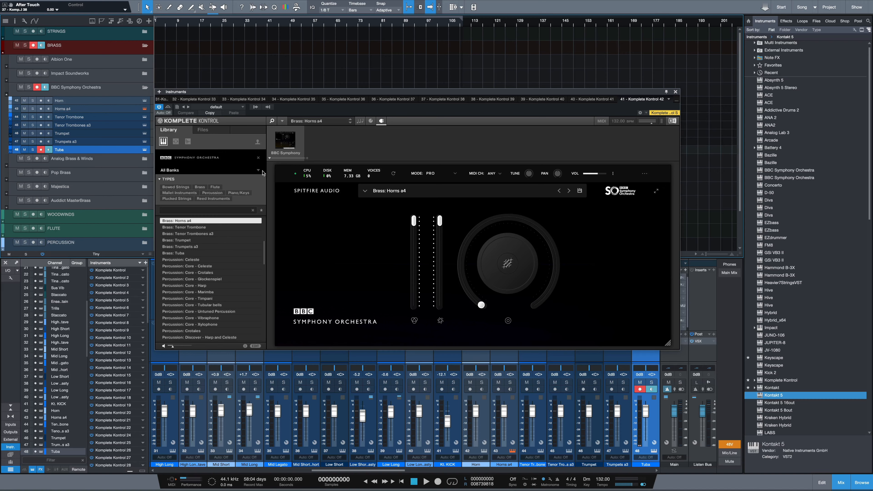
pyautogui.scroll(-2, 235, 263)
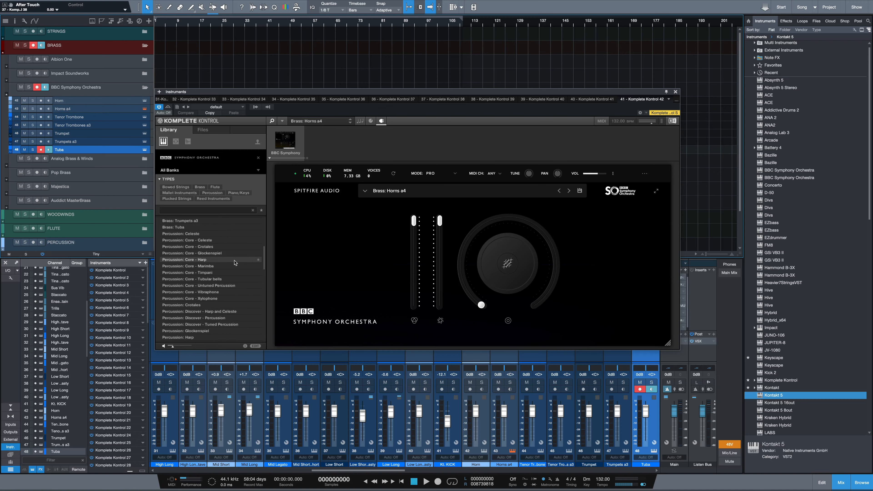
# Save the song, and close the Horns a4 instrument window and the BBC Symphony Orchestra folder
pyautogui.press('super+s')
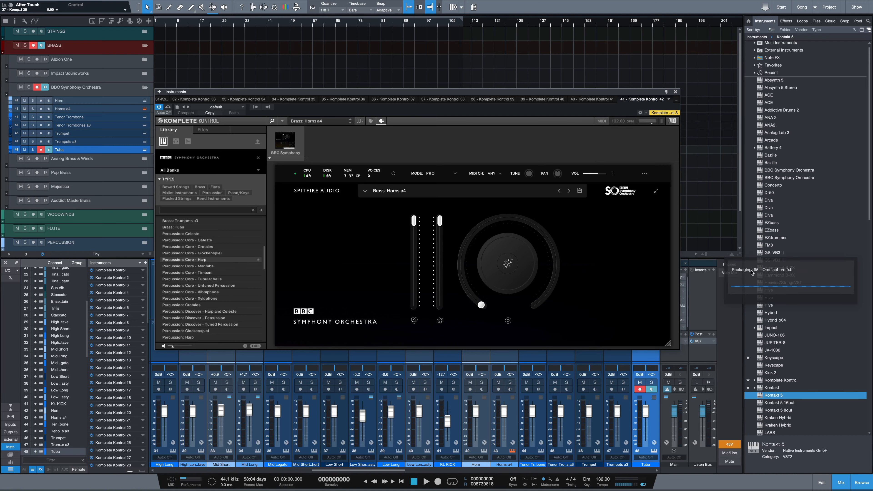
pyautogui.click(676, 91)
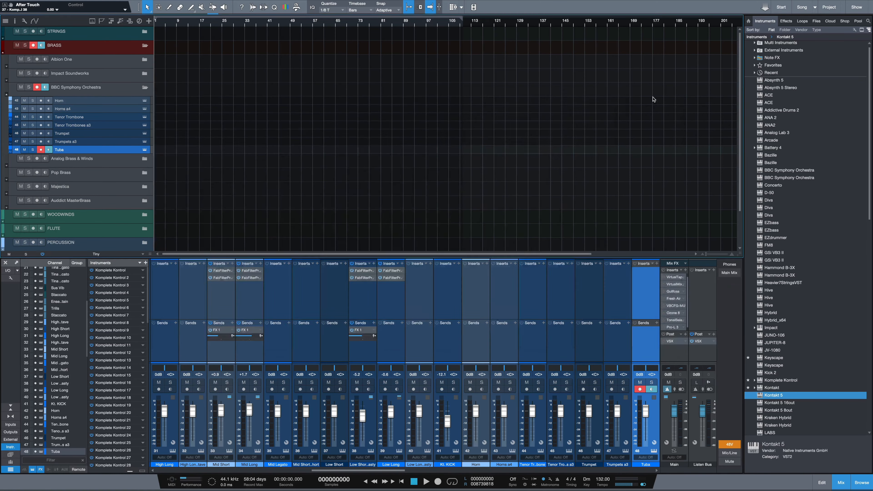
pyautogui.click(144, 88)
# Expand the Analog Brass & Winds folder and open the instrument of its track
pyautogui.click(129, 104)
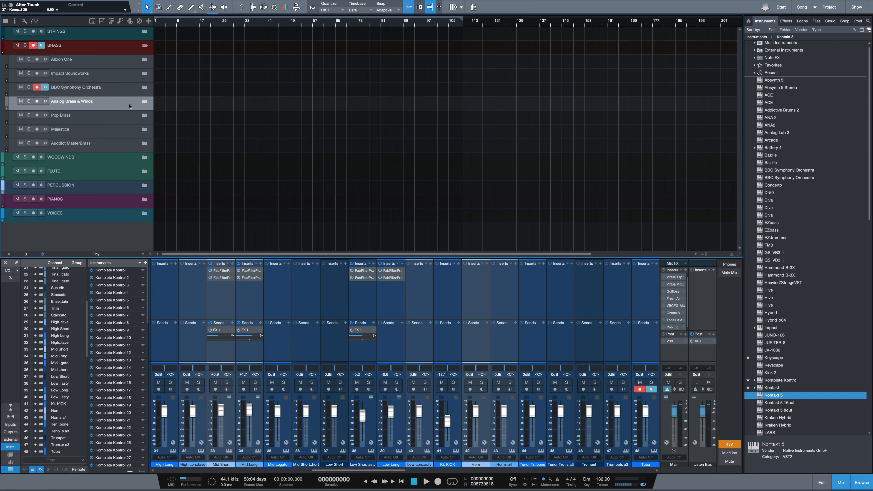
pyautogui.click(145, 102)
pyautogui.click(78, 115)
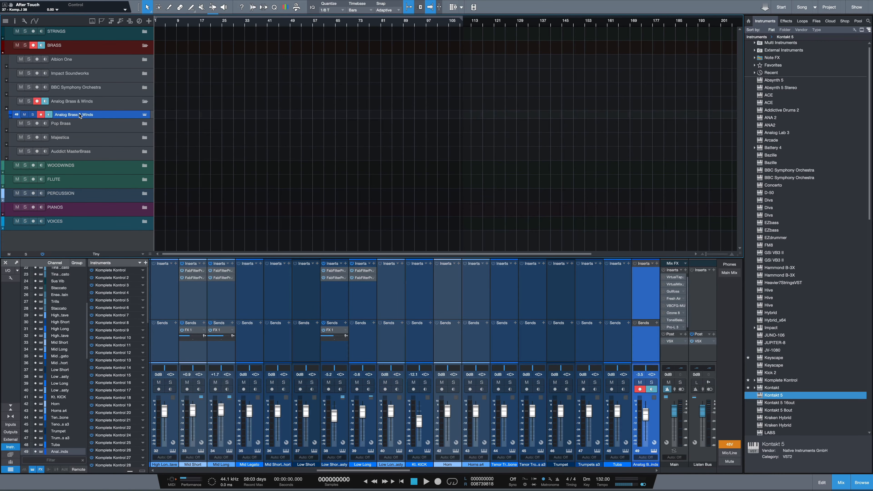
pyautogui.click(145, 115)
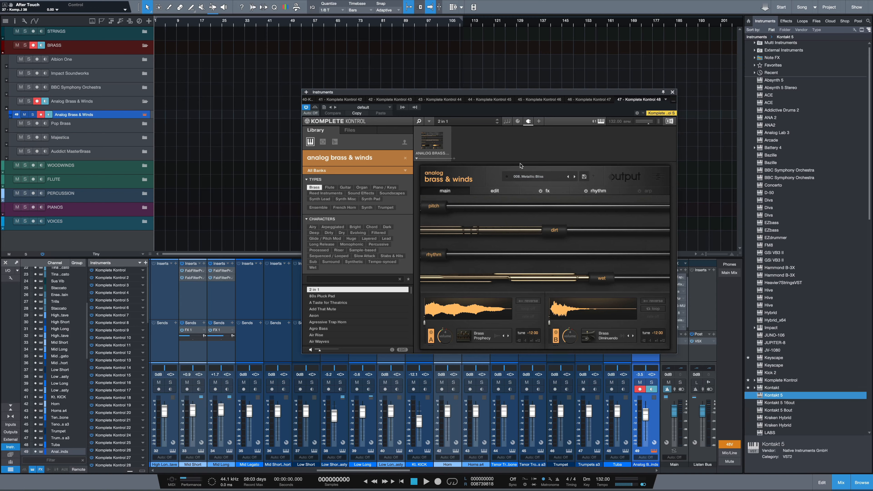
# Look through the preset menu of the Analog Brass & Winds instrument, and close its window
pyautogui.click(538, 177)
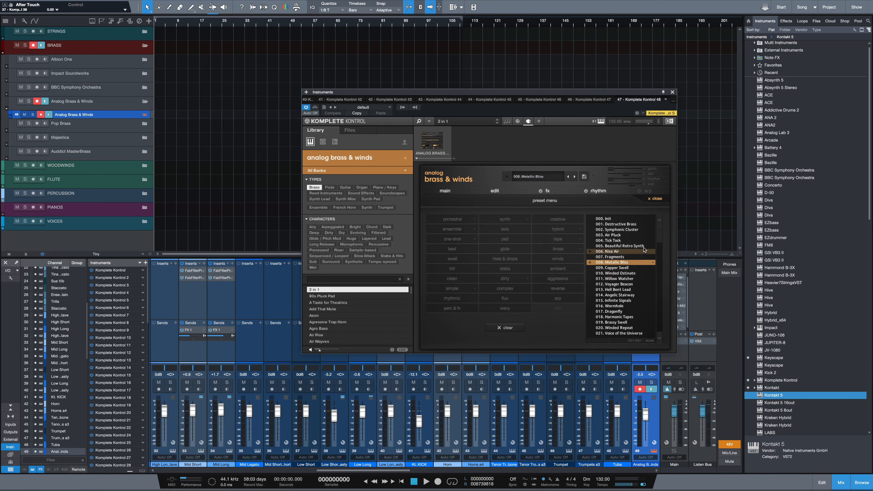
pyautogui.moveTo(660, 243); pyautogui.dragTo(661, 327)
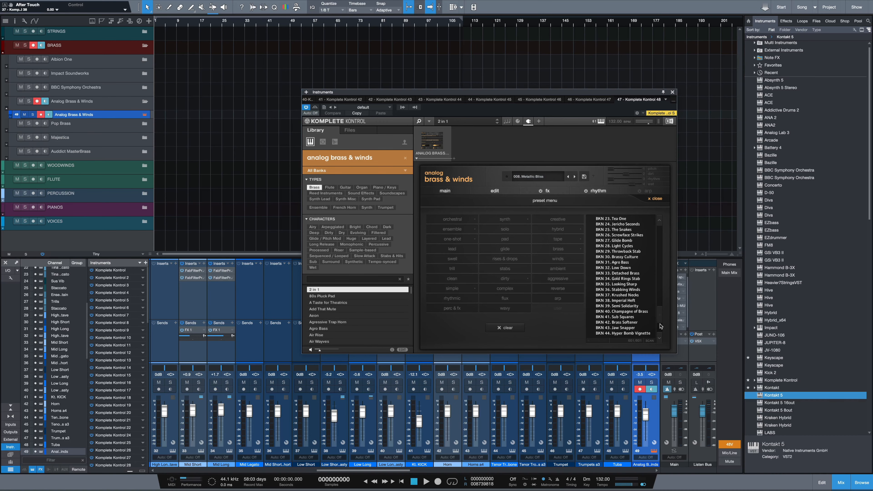
pyautogui.click(673, 93)
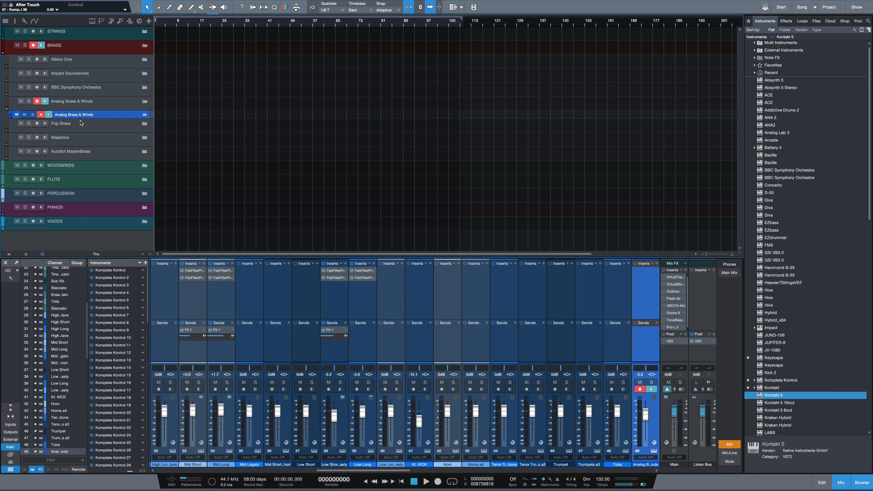
pyautogui.click(143, 107)
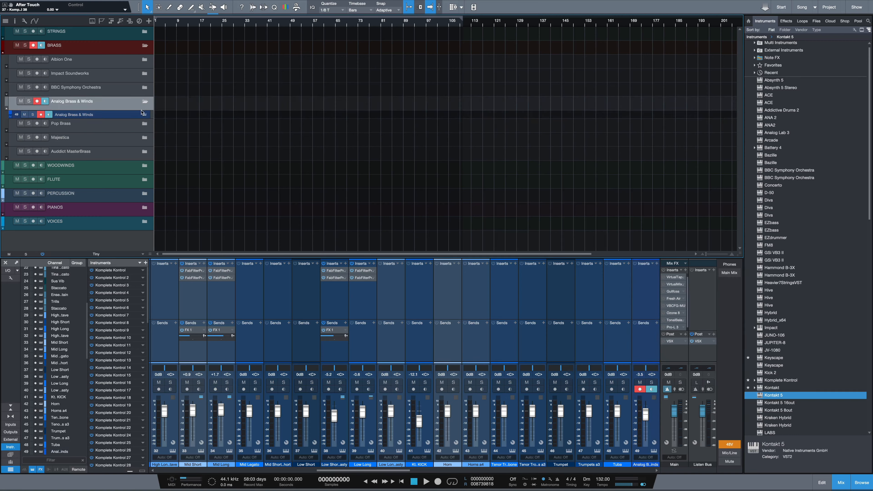
# Switch from the Analog Brass & Winds folder to the Pop Brass folder and audition its SusAcc and Sus Xfde tracks
pyautogui.click(145, 103)
pyautogui.click(126, 117)
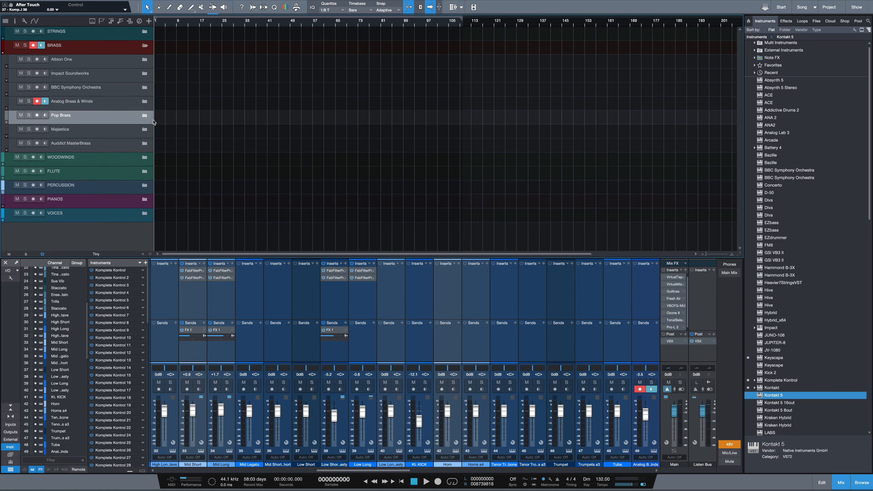
pyautogui.click(144, 115)
pyautogui.click(97, 131)
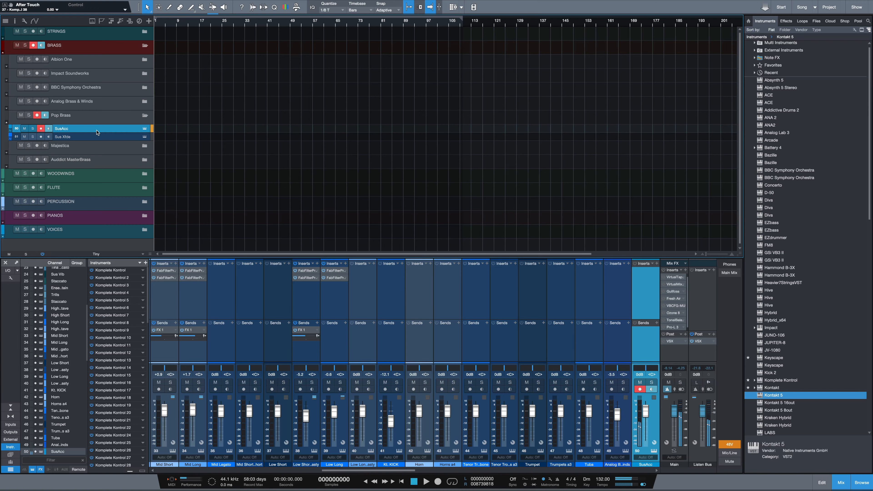
pyautogui.press('Down')
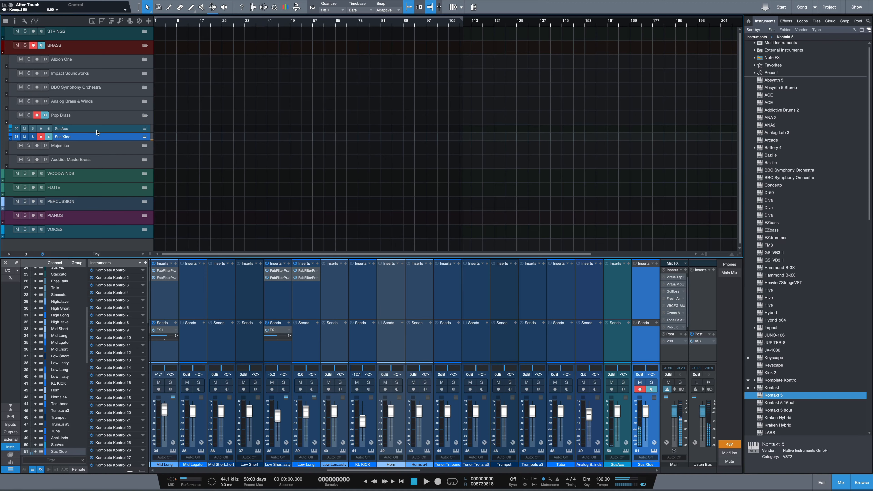
# Revisit the contents of the Pop Brass folder, leave it collapsed, and select the Majestica folder
pyautogui.click(146, 116)
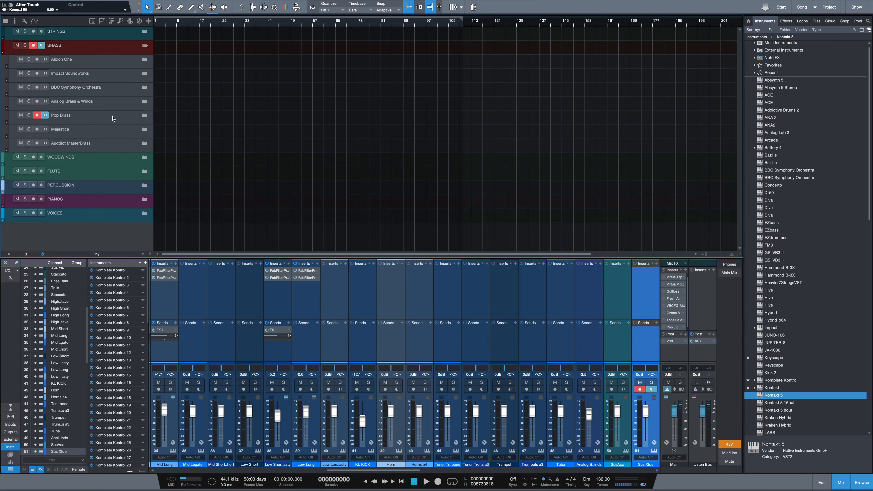
pyautogui.click(108, 121)
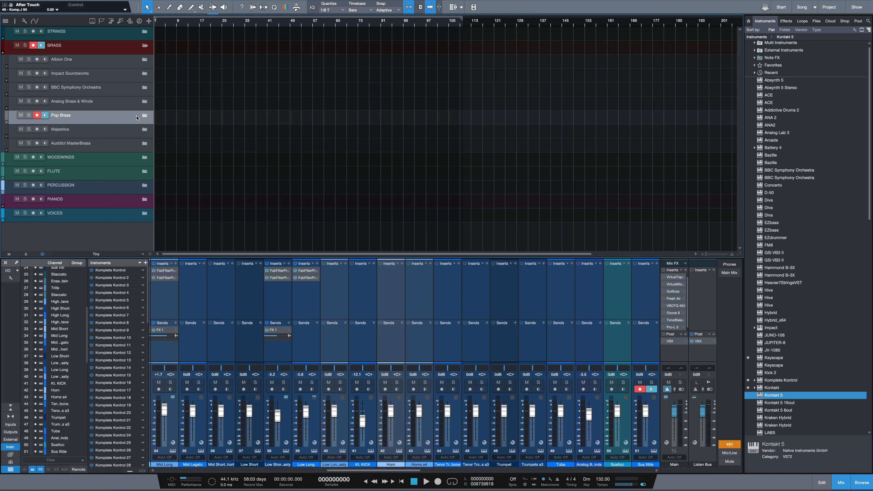
pyautogui.click(146, 117)
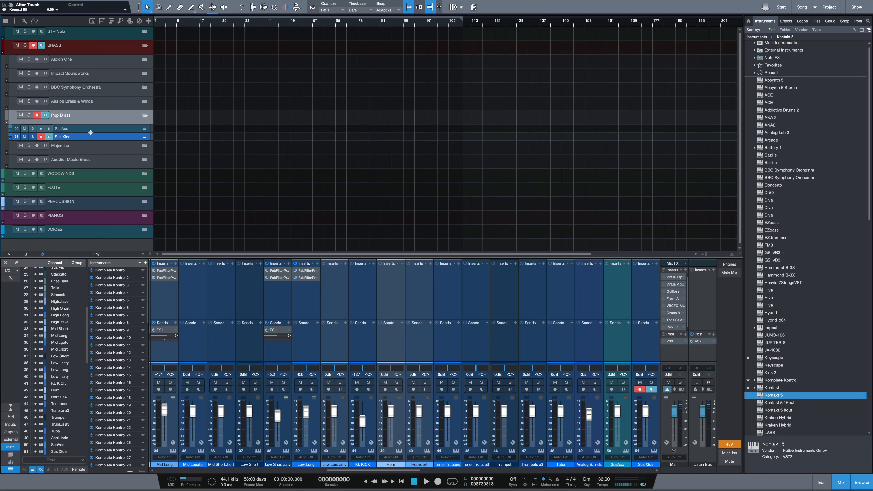
pyautogui.click(147, 117)
pyautogui.click(98, 135)
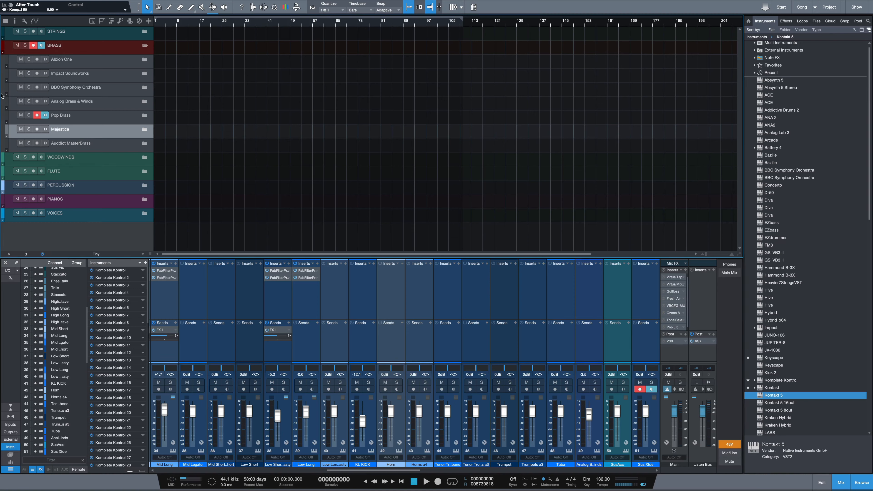
# Disarm the Pop Brass folder, then arm and expand the Majestica folder
pyautogui.click(37, 115)
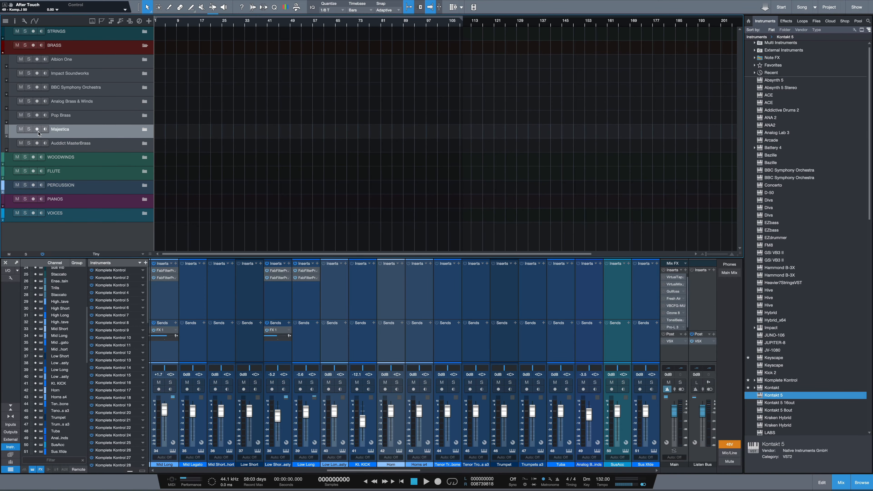
pyautogui.click(37, 129)
pyautogui.click(144, 131)
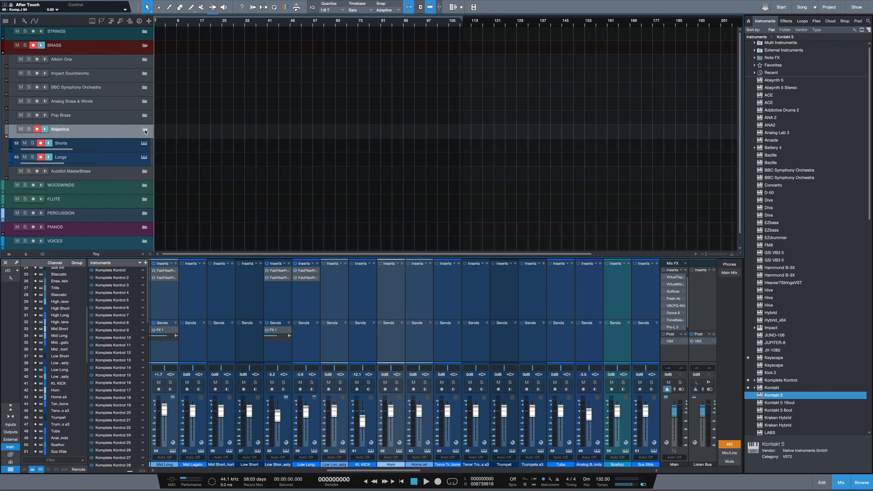
# Audition the Majestica Shorts and Longs tracks with their insert effects bypassed and active
pyautogui.click(115, 145)
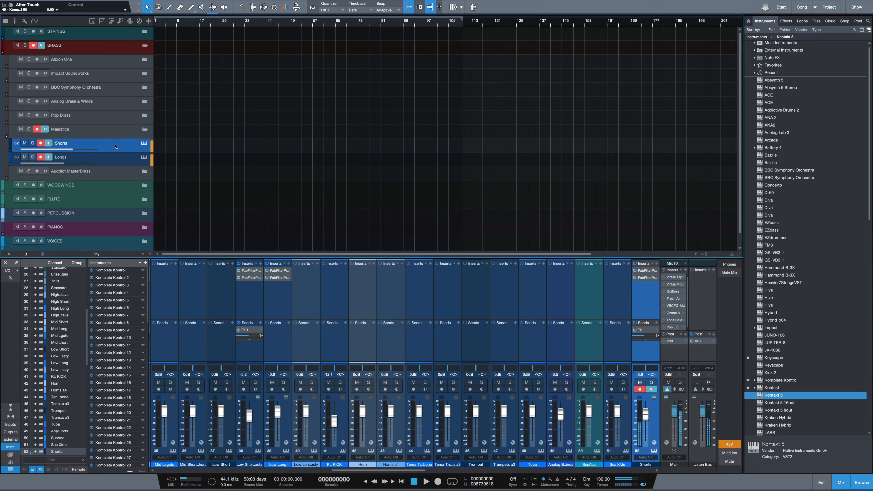
pyautogui.click(125, 159)
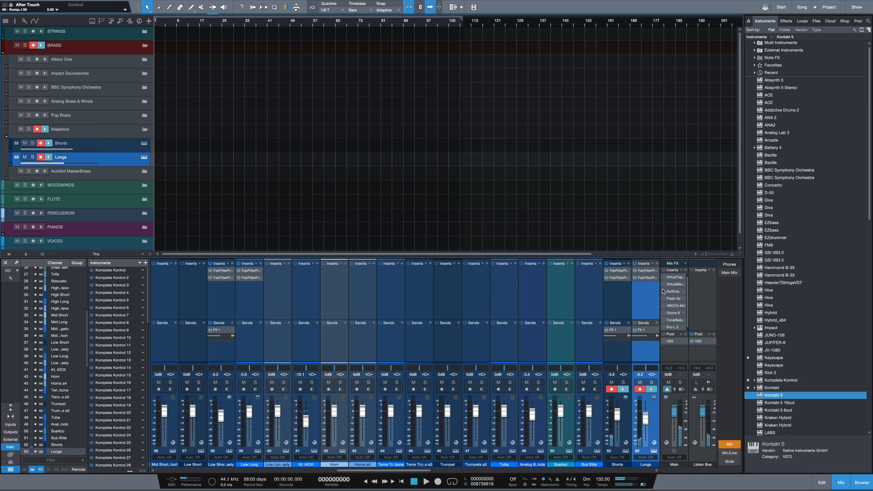
pyautogui.click(607, 264)
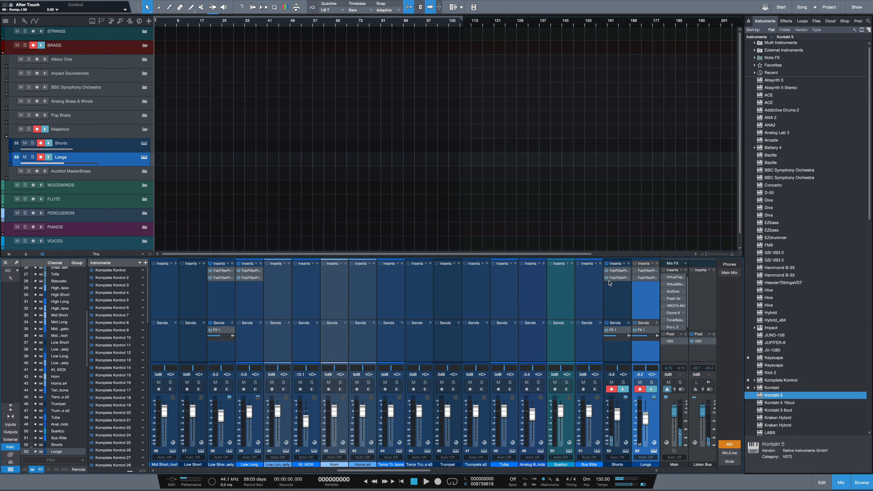
pyautogui.click(635, 263)
# Examine which mixer channels across the whole template carry insert effects and FX sends
pyautogui.hscroll(10, 511, 316)
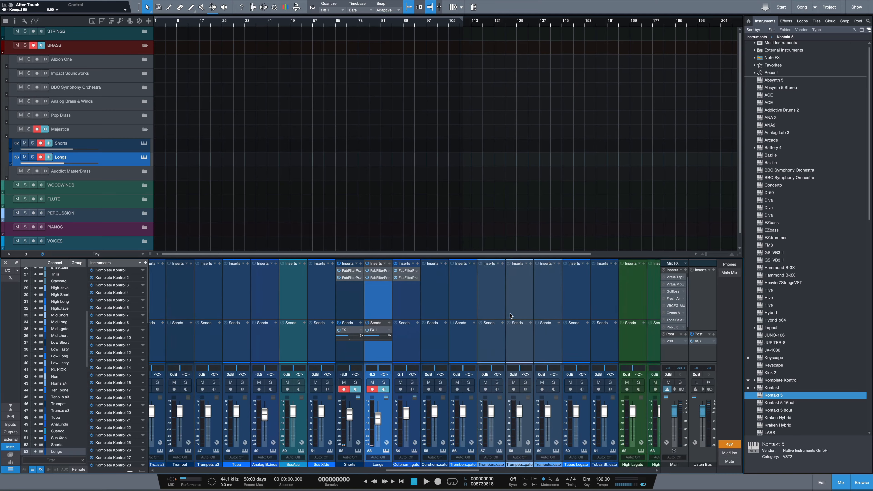
pyautogui.hscroll(3, 506, 316)
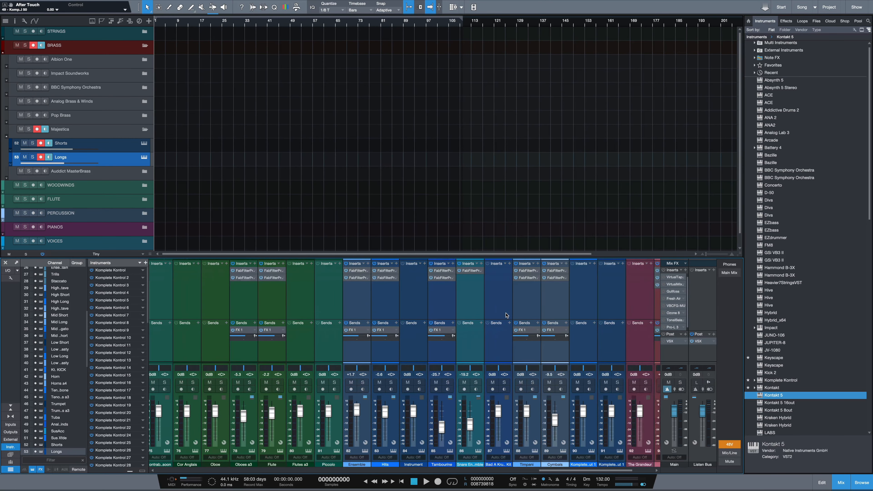
pyautogui.hscroll(1, 394, 308)
pyautogui.hscroll(-1, 394, 307)
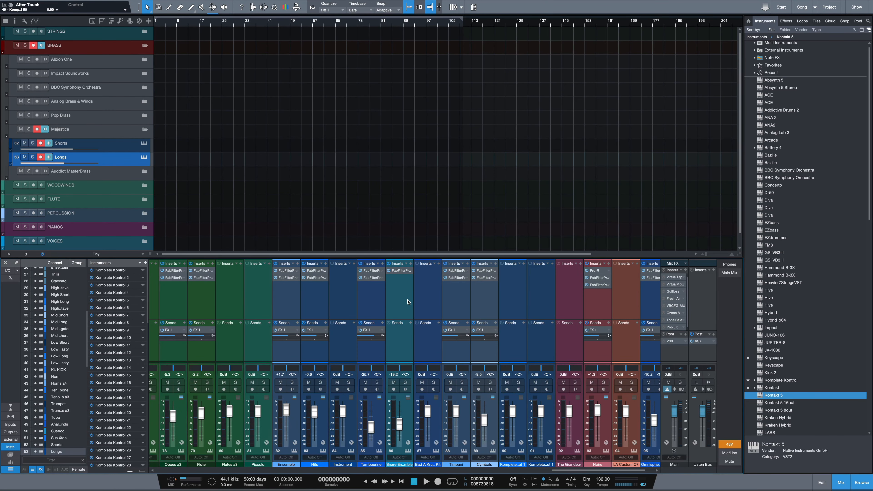
pyautogui.click(433, 301)
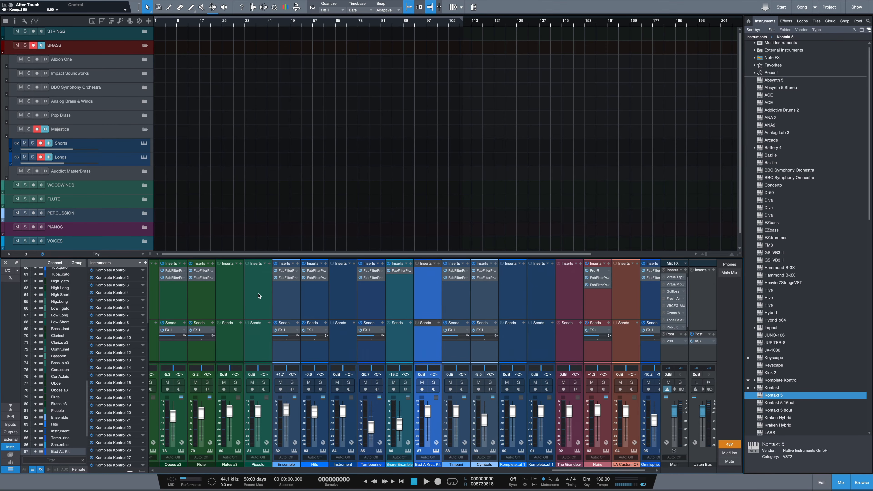
pyautogui.hscroll(-10, 259, 298)
pyautogui.hscroll(-7, 258, 296)
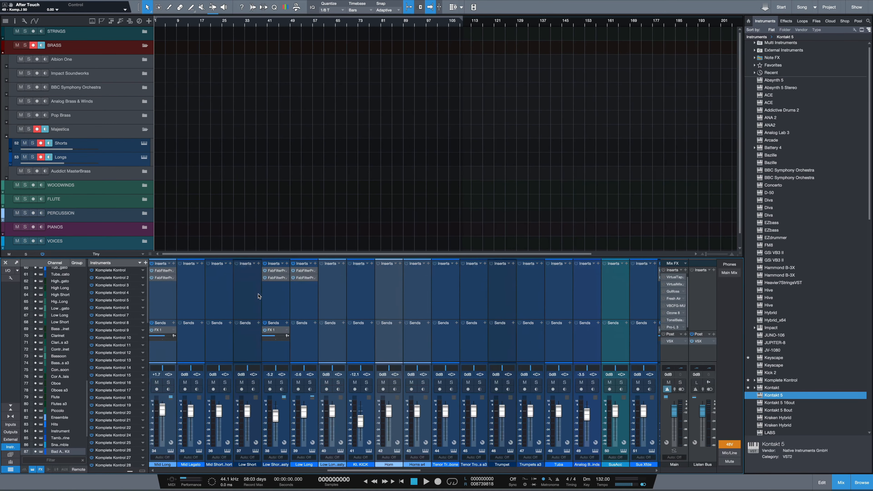
pyautogui.hscroll(-3, 317, 301)
pyautogui.hscroll(-3, 318, 300)
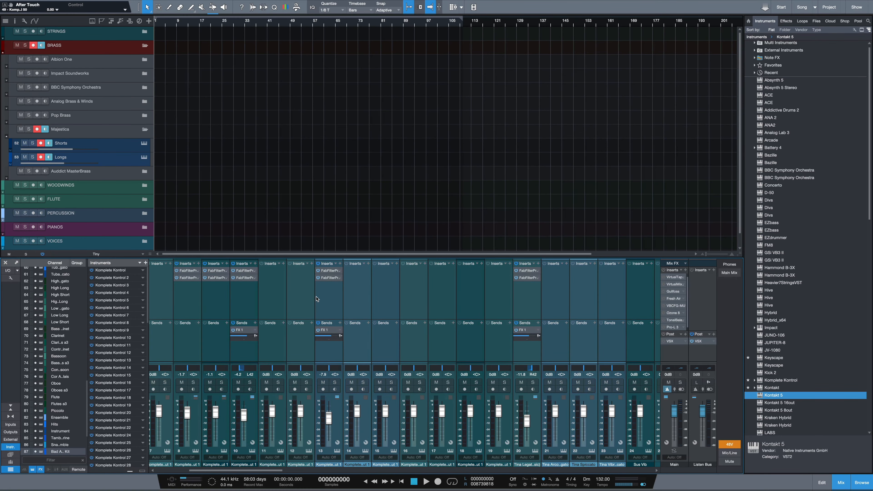
pyautogui.hscroll(5, 375, 301)
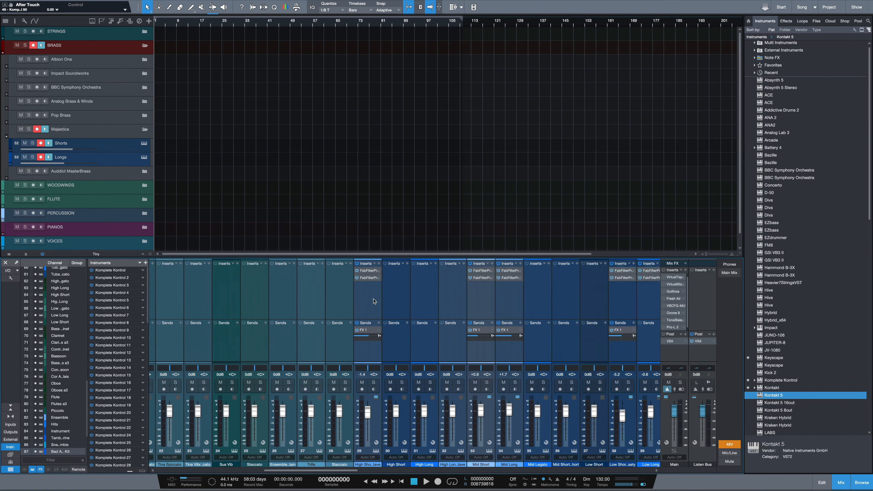
pyautogui.hscroll(9, 374, 301)
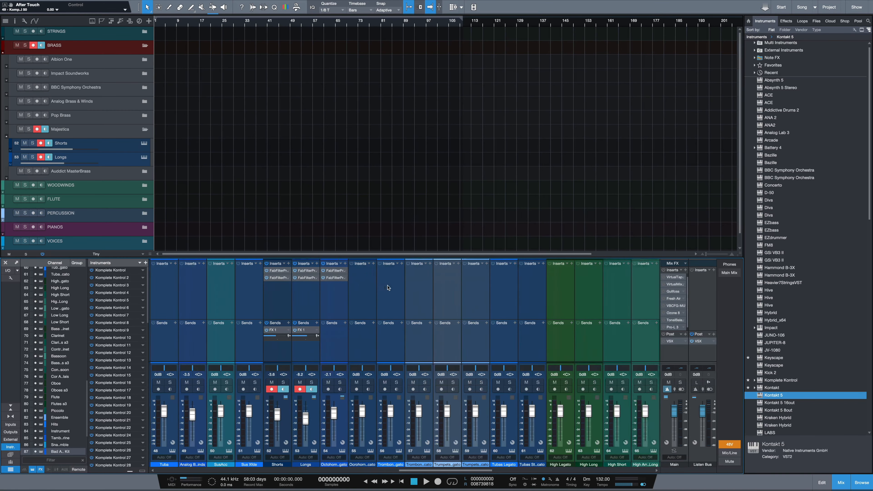
pyautogui.hscroll(1, 388, 287)
# Collapse the Majestica folder and expand the Auddict MasterBrass folder
pyautogui.scroll(-1, 263, 177)
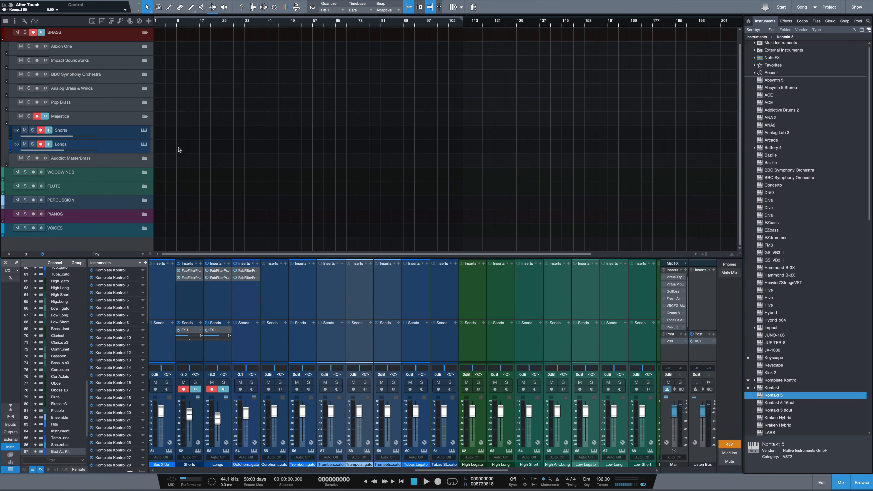
pyautogui.click(129, 146)
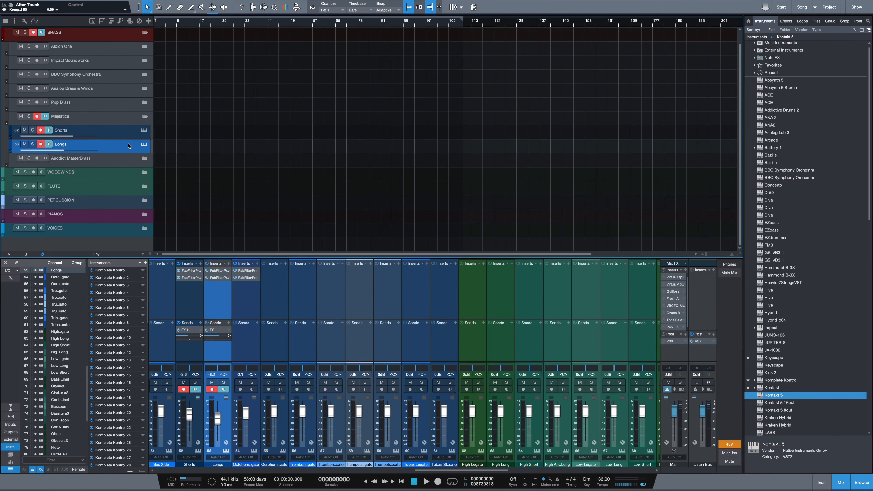
pyautogui.click(144, 117)
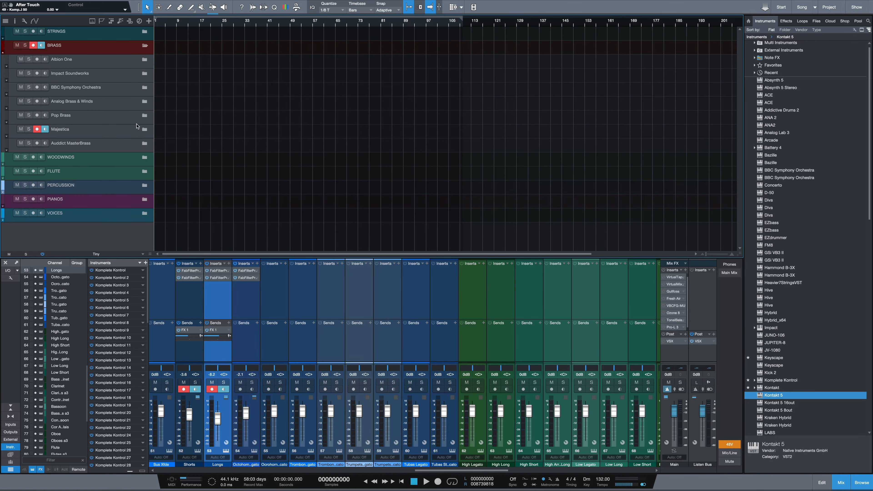
pyautogui.click(117, 148)
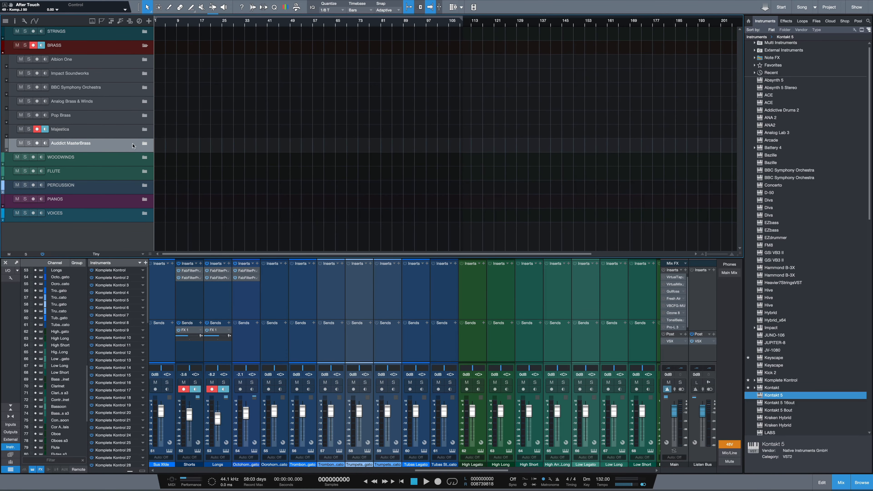
pyautogui.click(145, 143)
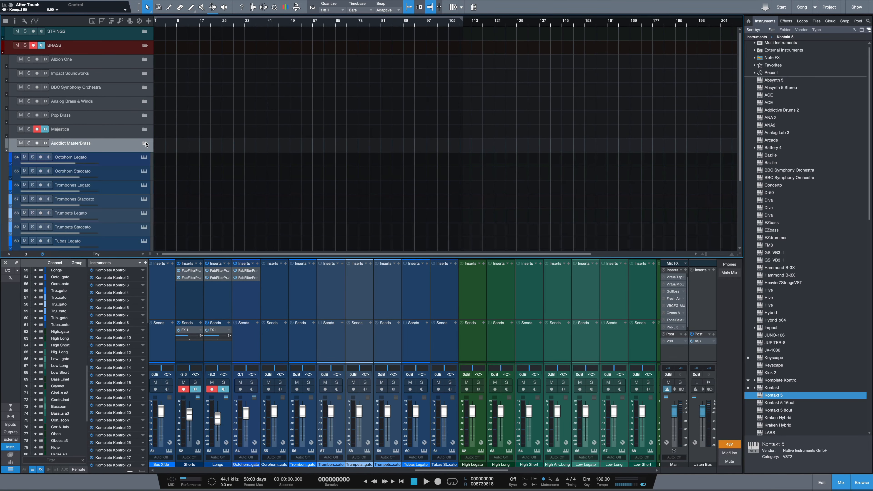
# Audition the legato and staccato Octohorn tracks and Trombones Legato, viewing the Octohorn instrument in Kontakt before closing its window
pyautogui.click(127, 162)
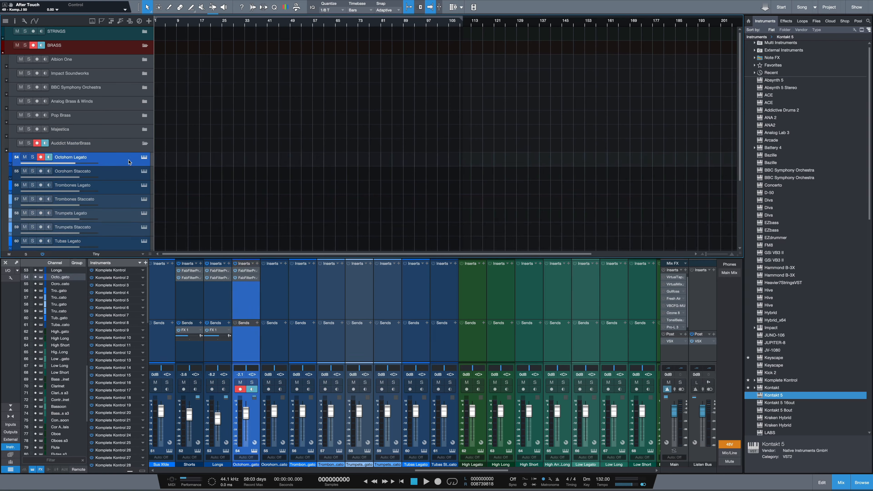
pyautogui.click(144, 158)
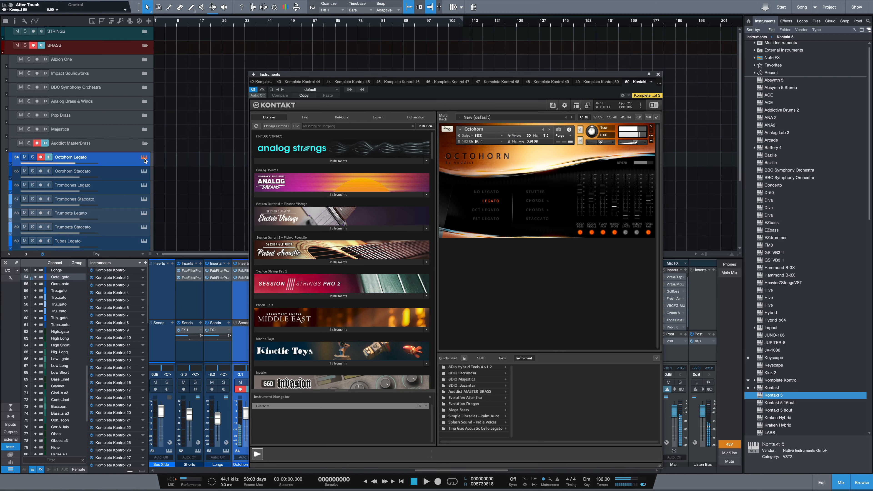
pyautogui.click(125, 175)
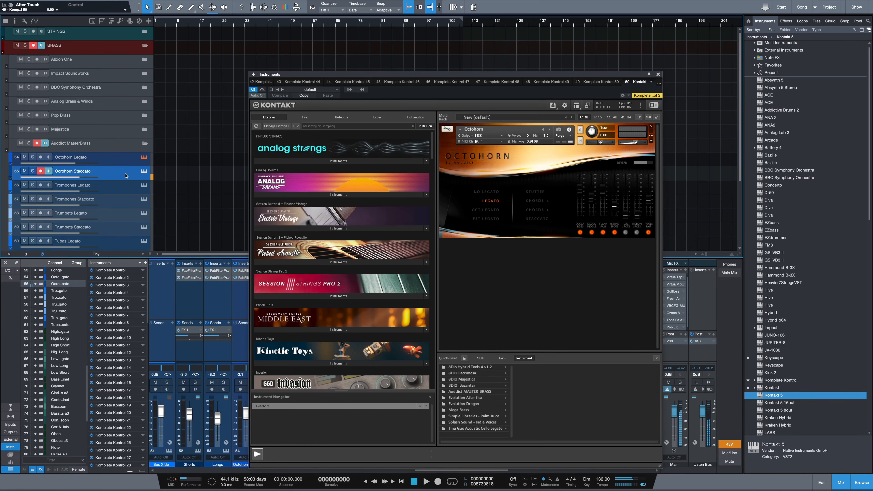
pyautogui.click(128, 192)
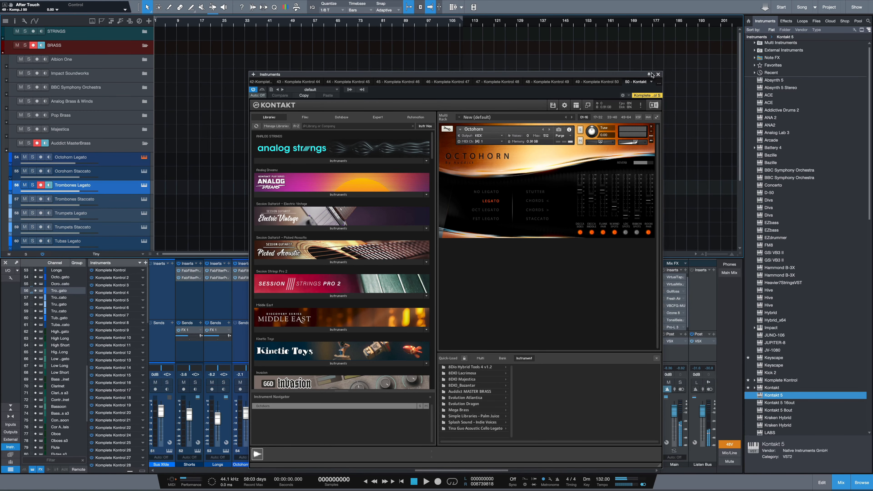
pyautogui.click(658, 74)
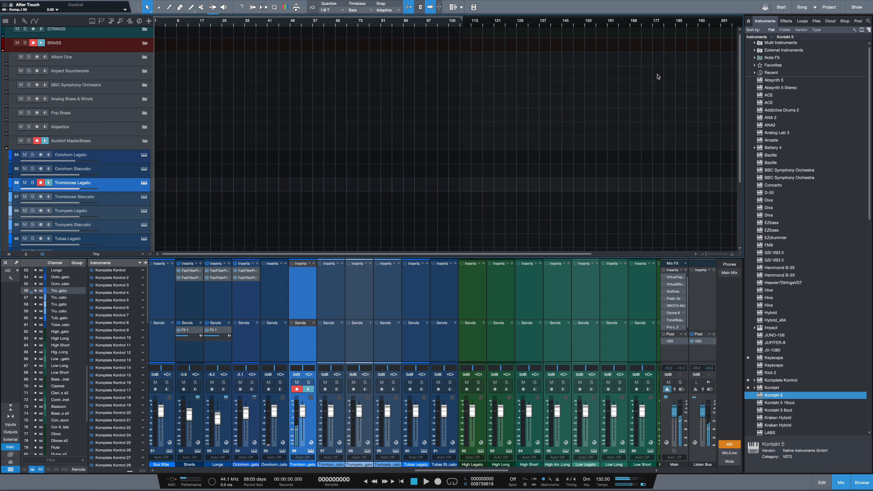
# Audition Trombones Staccato, Trumpets Legato and Trumpets Staccato, with the Kontakt instrument of Trumpets Legato open
pyautogui.click(131, 203)
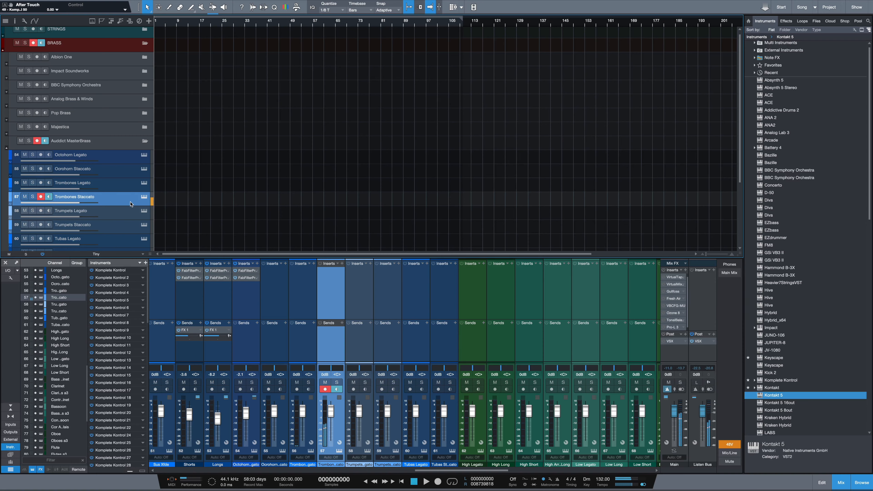
pyautogui.click(130, 213)
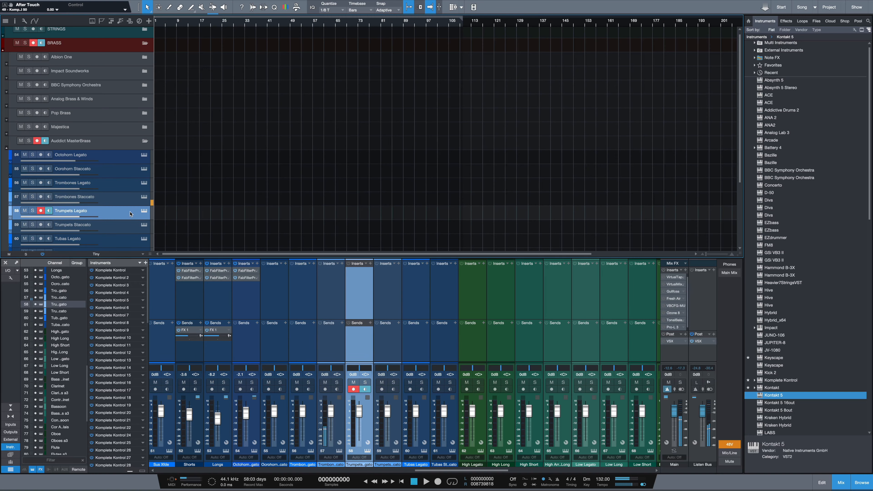
pyautogui.scroll(-1, 124, 213)
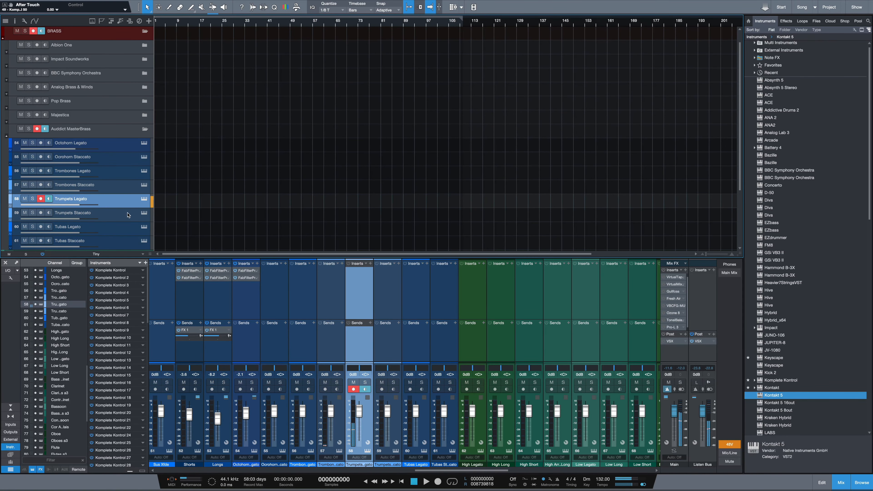
pyautogui.click(144, 199)
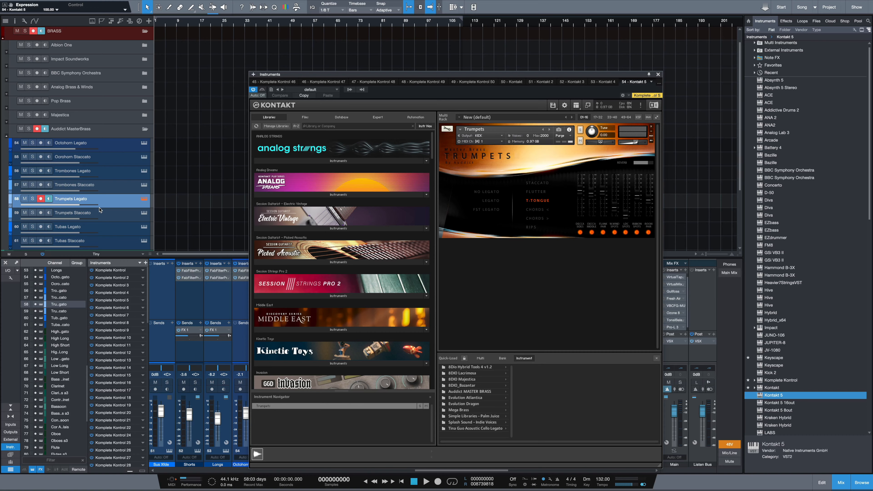
pyautogui.click(117, 213)
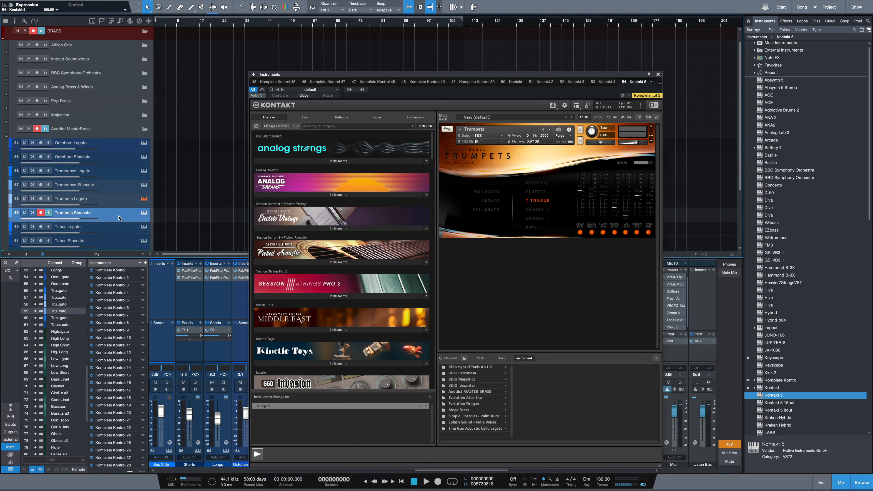
# Audition the Tubas Legato and Tubas Staccato tracks and close the Kontakt instrument window
pyautogui.click(120, 230)
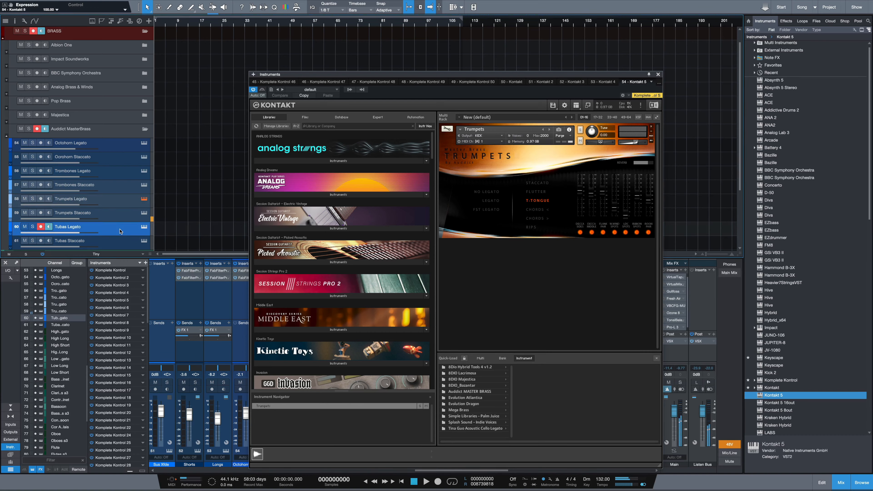
pyautogui.scroll(-3, 164, 190)
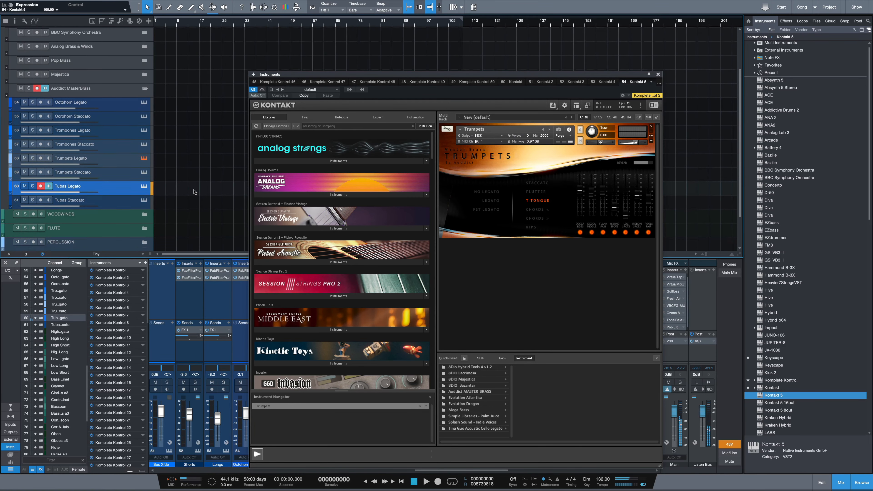
pyautogui.scroll(-3, 194, 192)
pyautogui.click(123, 161)
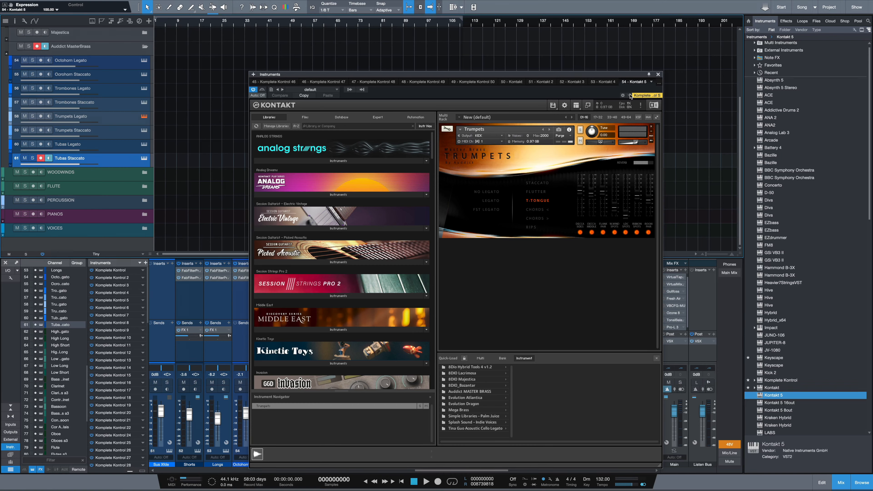
pyautogui.click(659, 74)
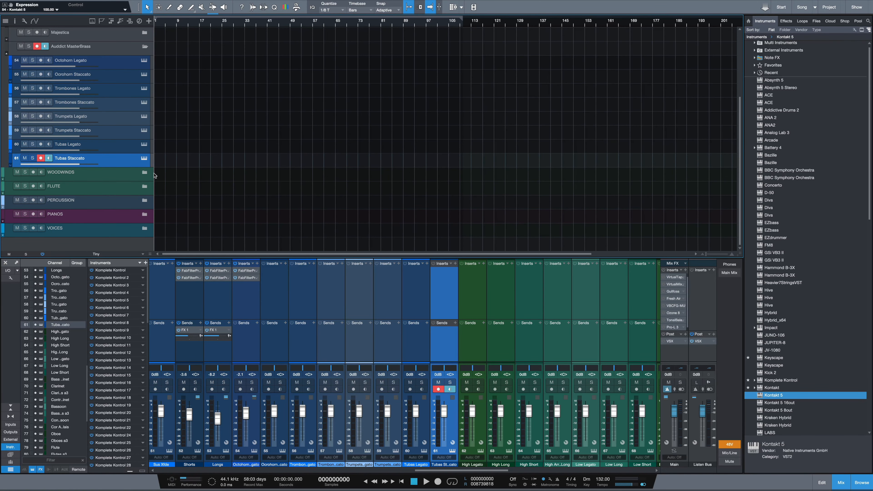
# Collapse the Auddict MasterBrass folder and the parent BRASS folder
pyautogui.scroll(3, 159, 162)
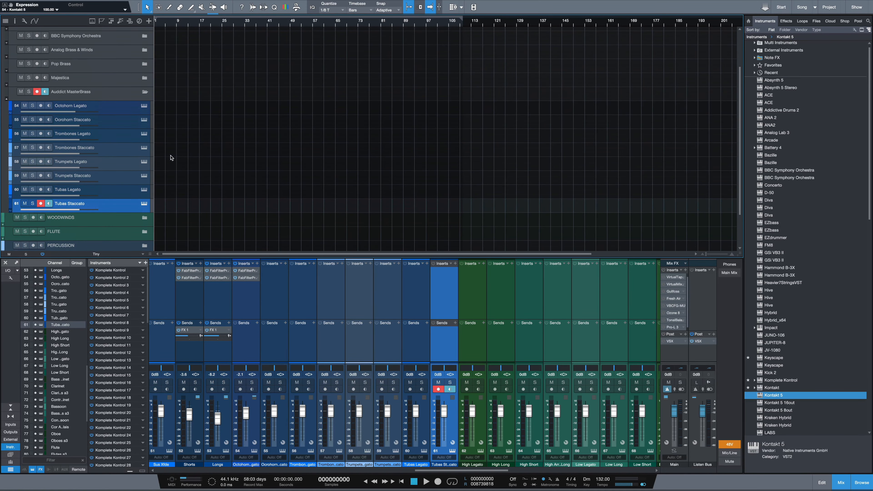
pyautogui.click(145, 93)
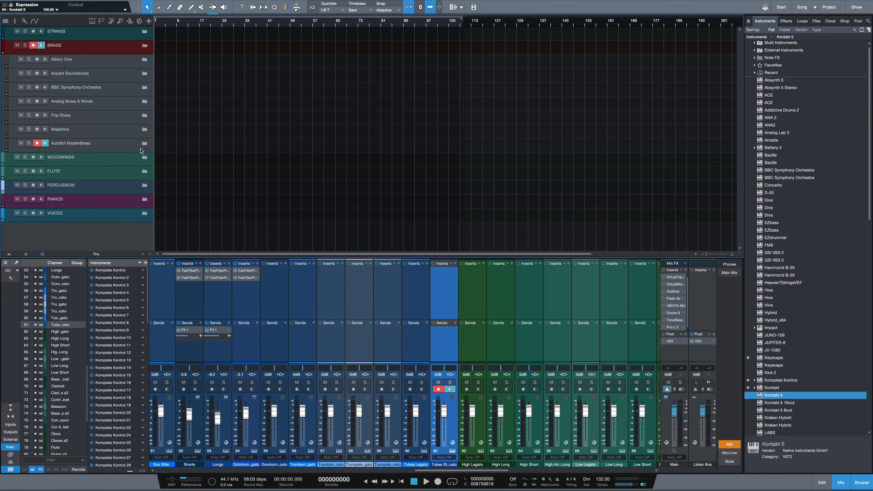
pyautogui.click(144, 46)
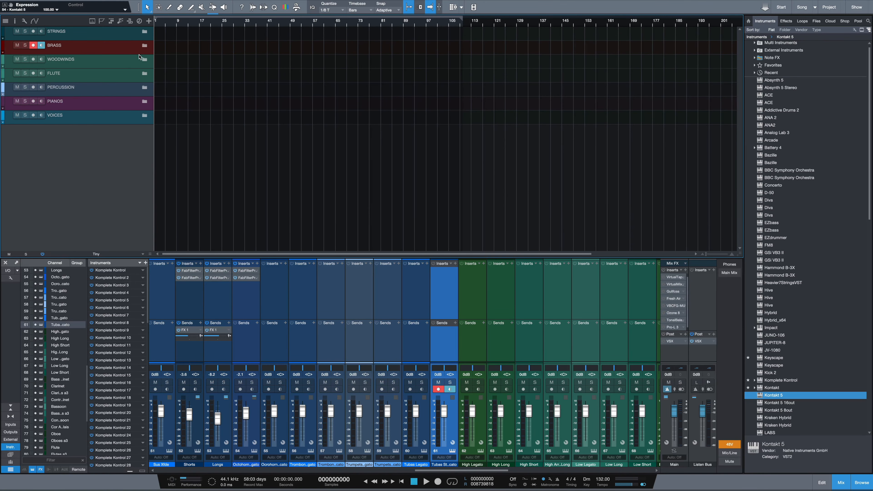
# Expand the WOODWINDS folder and its Albion One subfolder, and open the instrument of the High Legato track
pyautogui.click(145, 60)
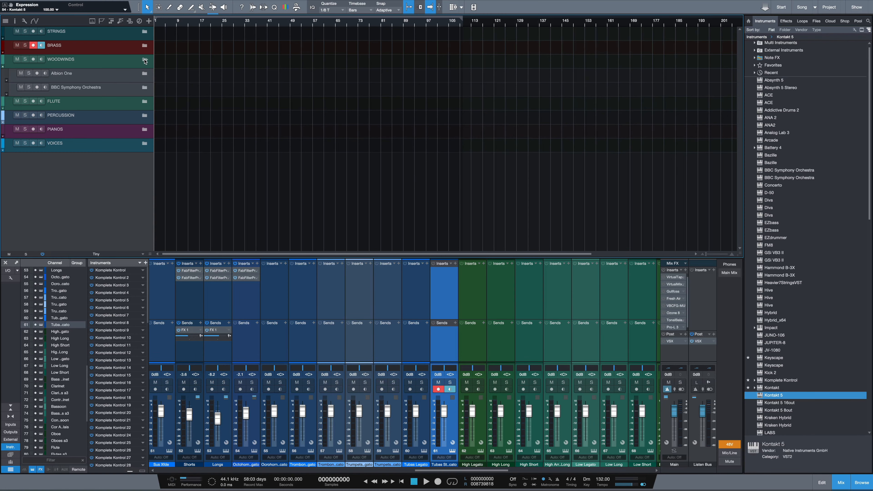
pyautogui.click(134, 75)
pyautogui.click(144, 74)
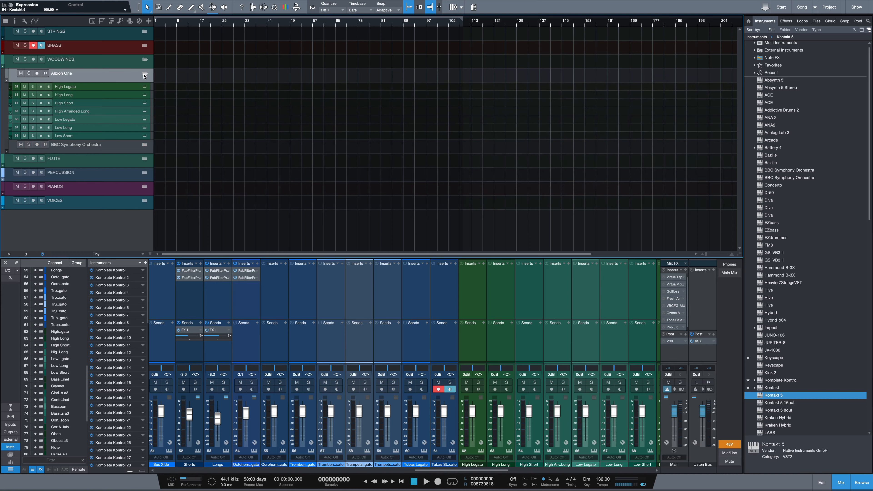
pyautogui.click(115, 88)
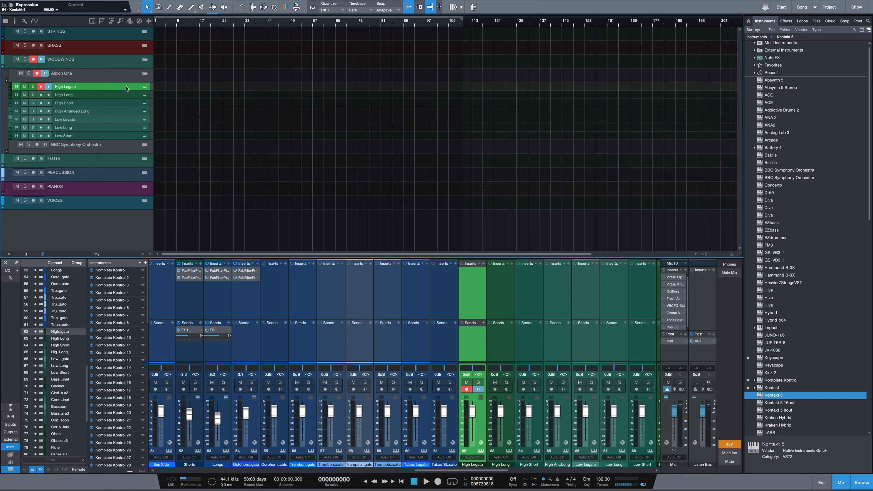
pyautogui.click(144, 87)
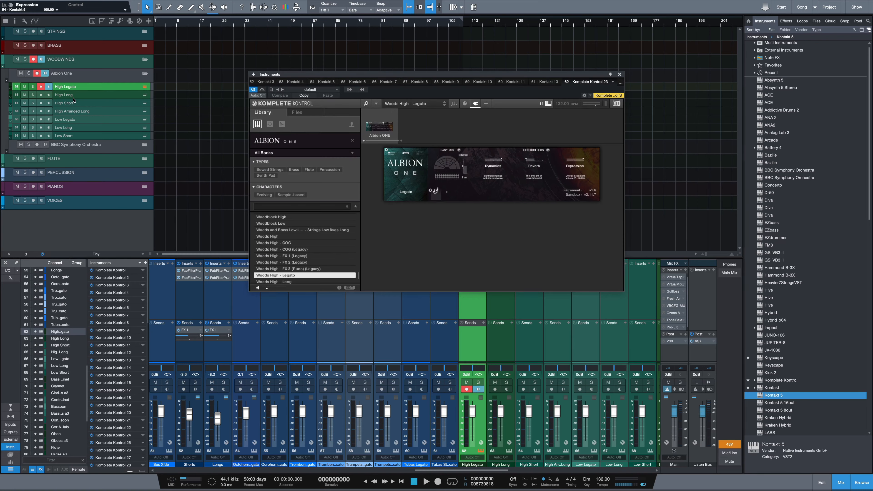
# Audition the Albion One woodwind tracks High Arranged Long, High Short, High Long and High Legato
pyautogui.click(74, 112)
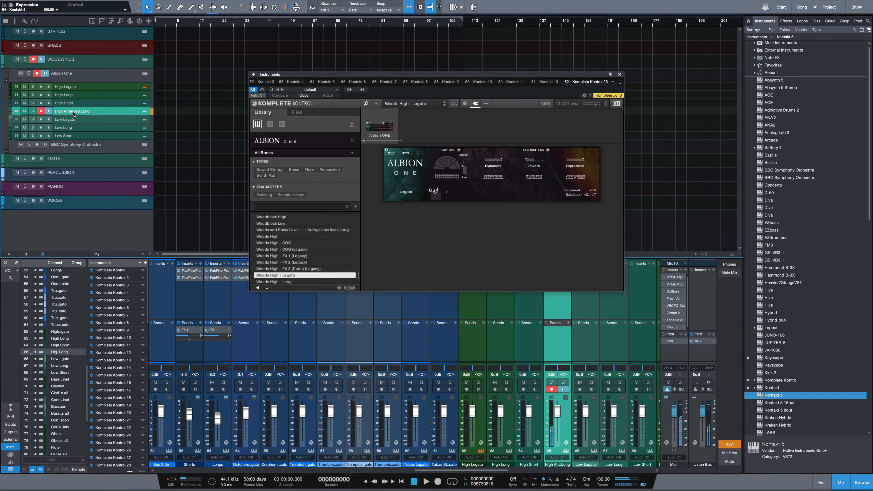
pyautogui.click(78, 104)
pyautogui.click(82, 96)
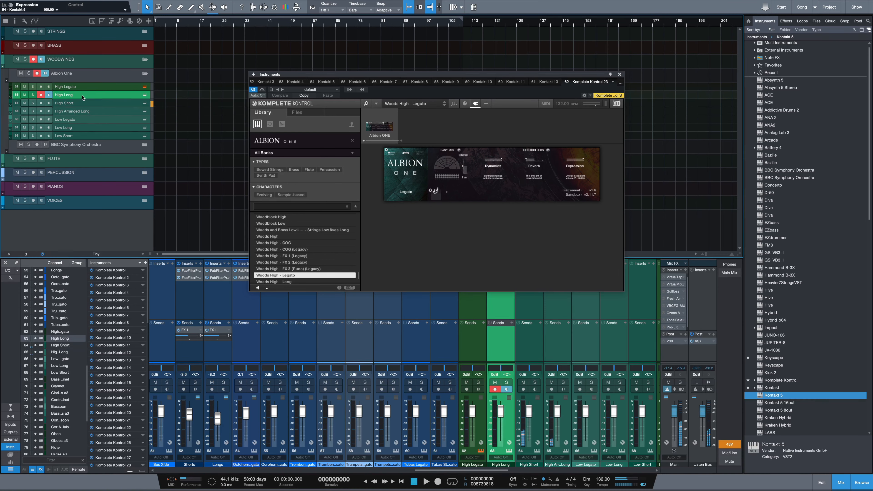
pyautogui.click(83, 87)
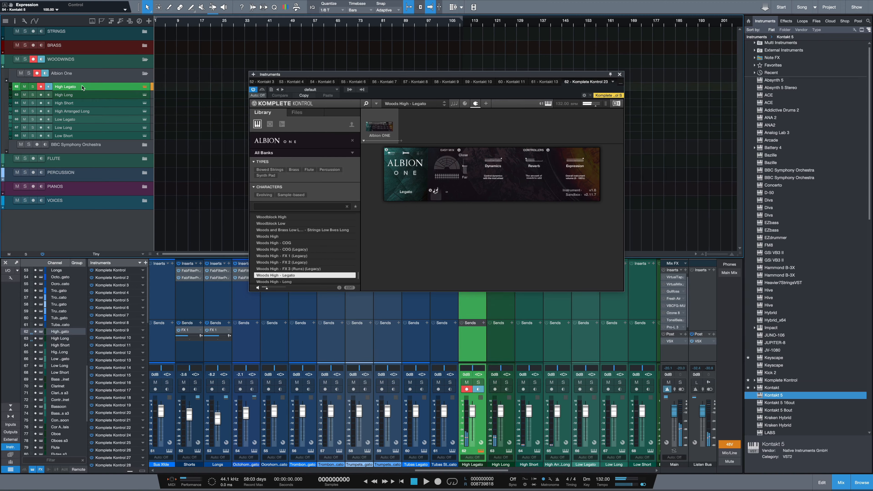
# Audition Low Legato, Low Long and Low Short, viewing the Low Short instrument in Komplete Kontrol before closing its window
pyautogui.click(76, 124)
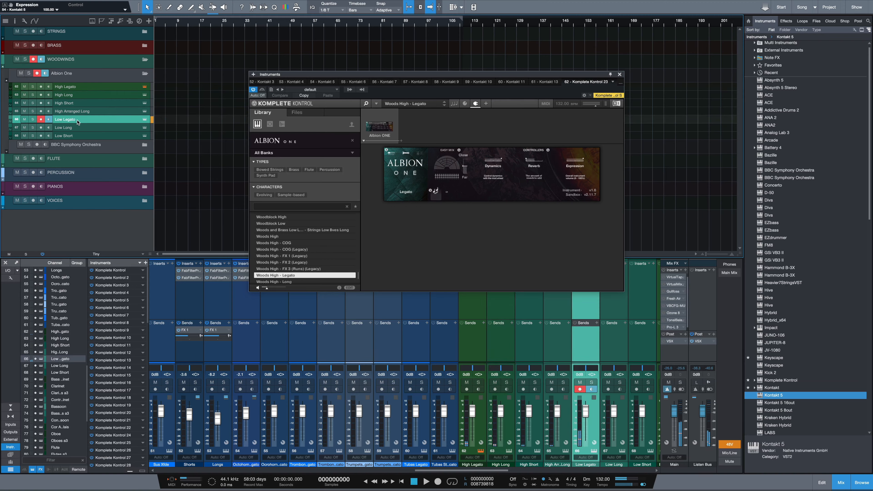
pyautogui.click(74, 129)
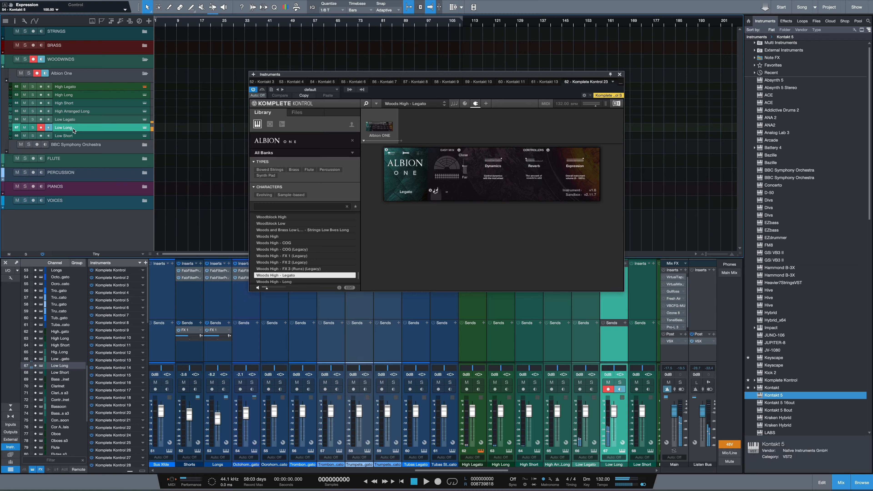
pyautogui.click(71, 136)
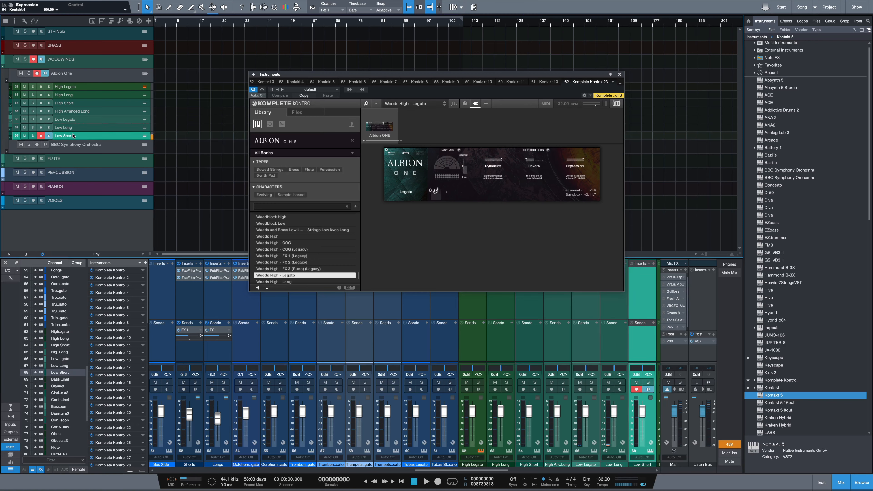
pyautogui.click(144, 136)
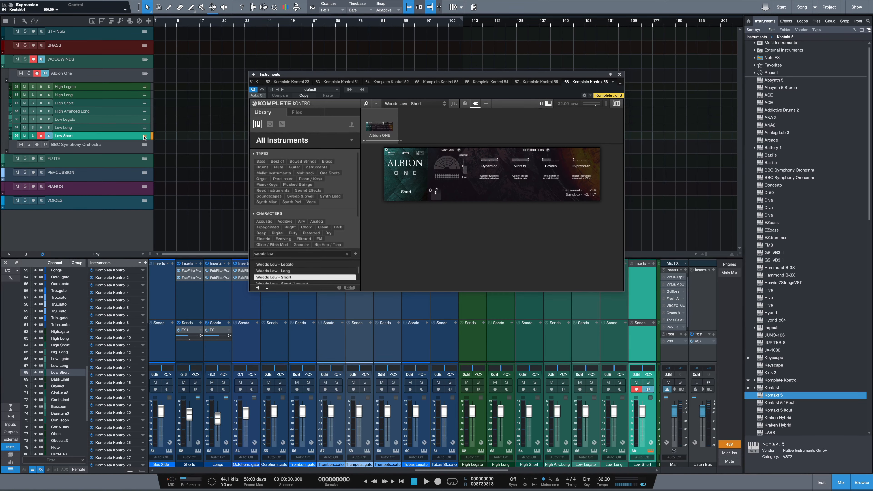
pyautogui.click(620, 74)
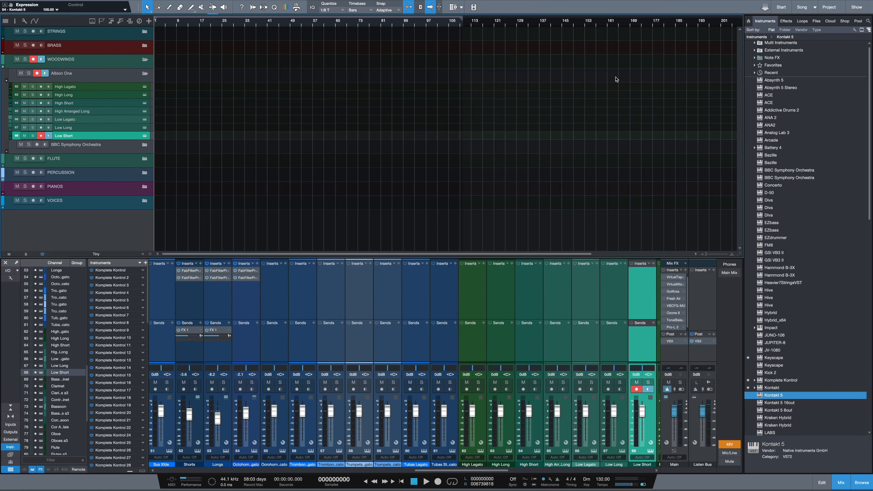
pyautogui.click(144, 136)
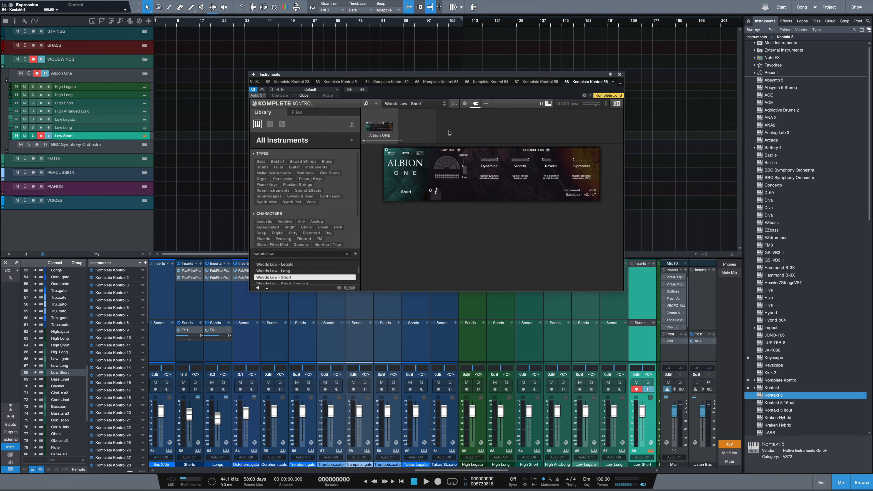
pyautogui.click(620, 75)
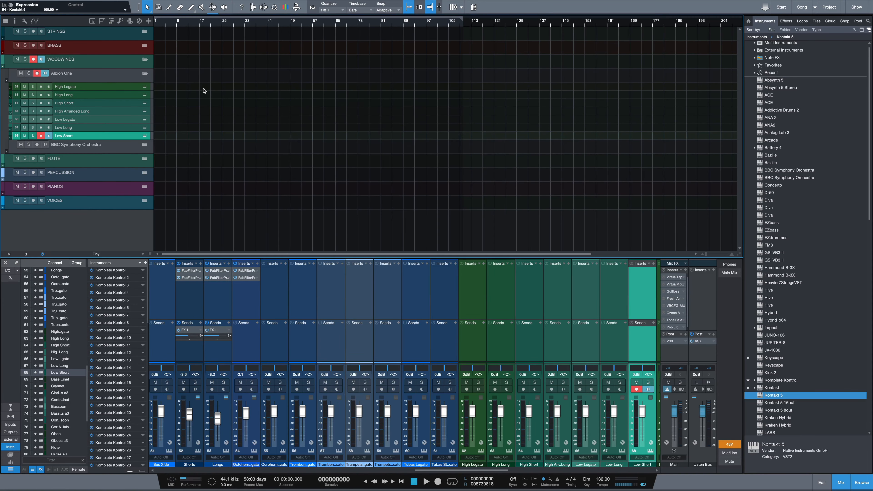
# Collapse the woodwind Albion One folder and expand the BBC Symphony Orchestra folder below it
pyautogui.click(145, 73)
pyautogui.click(97, 90)
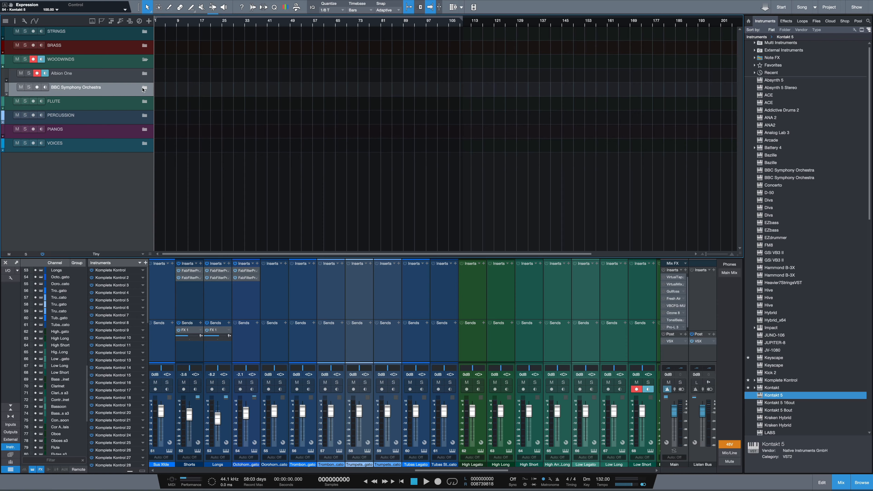
pyautogui.click(145, 87)
# View the Bass Clarinet track's BBC Symphony Orchestra instrument and look over the woodwind tracks before closing its window
pyautogui.click(128, 108)
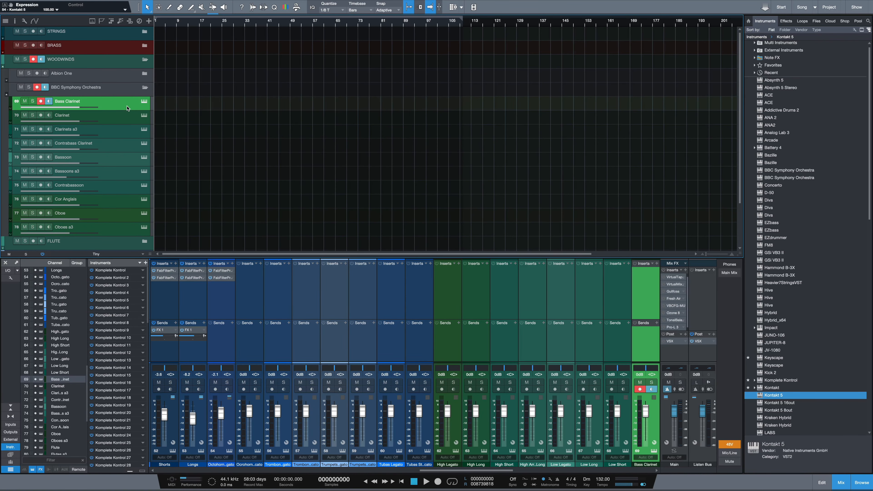
pyautogui.click(144, 102)
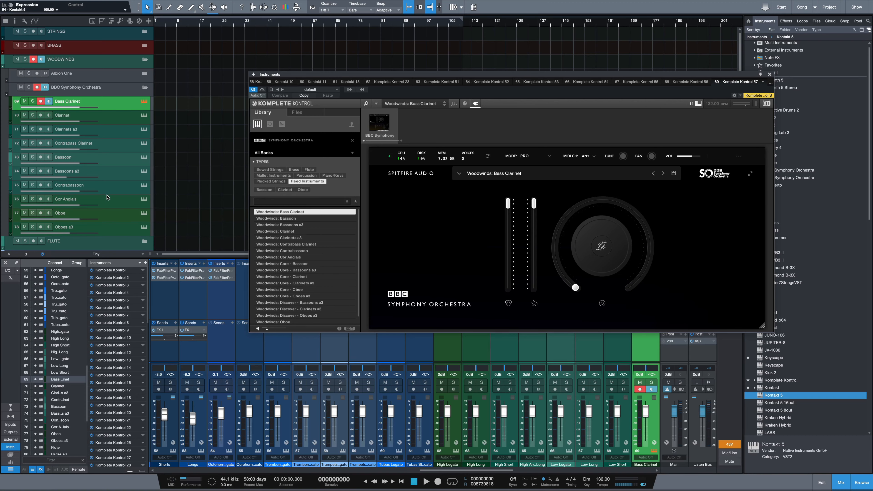
pyautogui.scroll(-2, 108, 188)
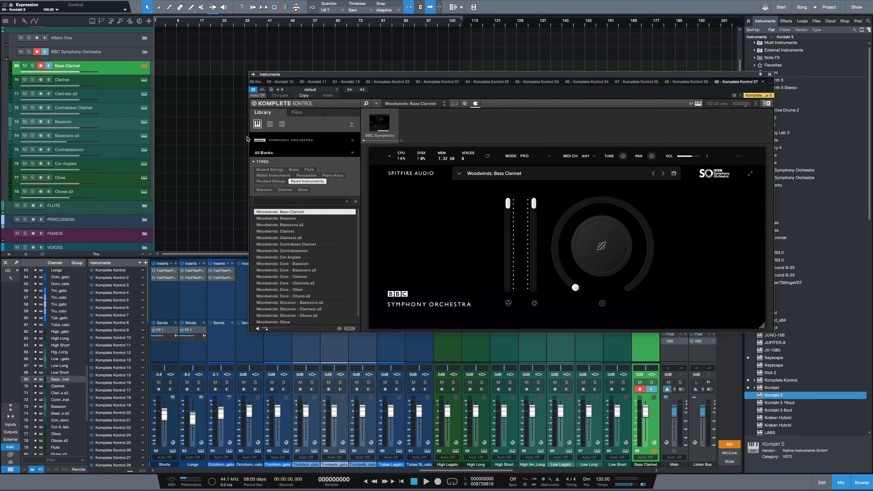
pyautogui.click(770, 74)
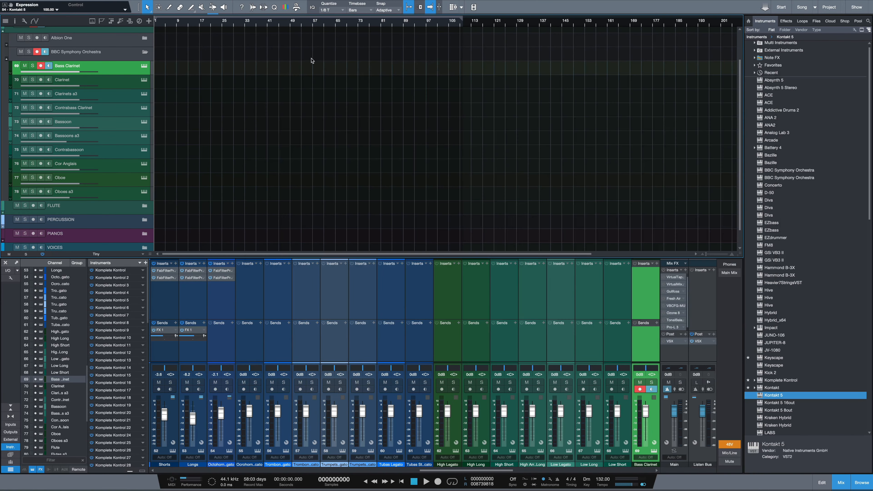
# Collapse the woodwind BBC Symphony Orchestra folder and the parent WOODWINDS folder
pyautogui.click(145, 53)
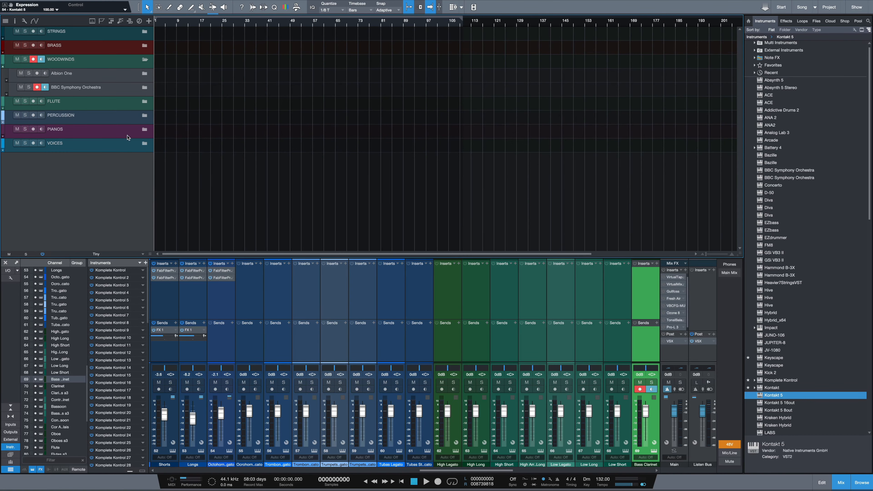
pyautogui.click(143, 65)
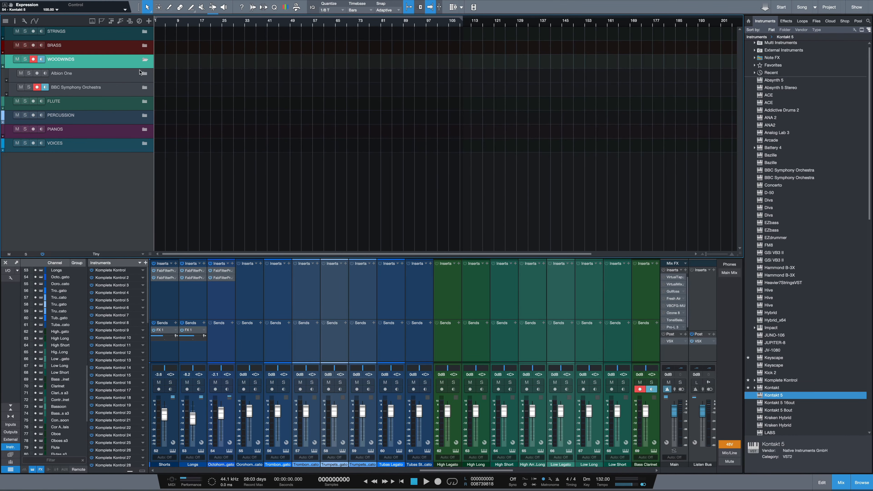
pyautogui.click(144, 65)
# Expand the FLUTE folder and its BBC Symphony Orchestra subfolder
pyautogui.click(144, 75)
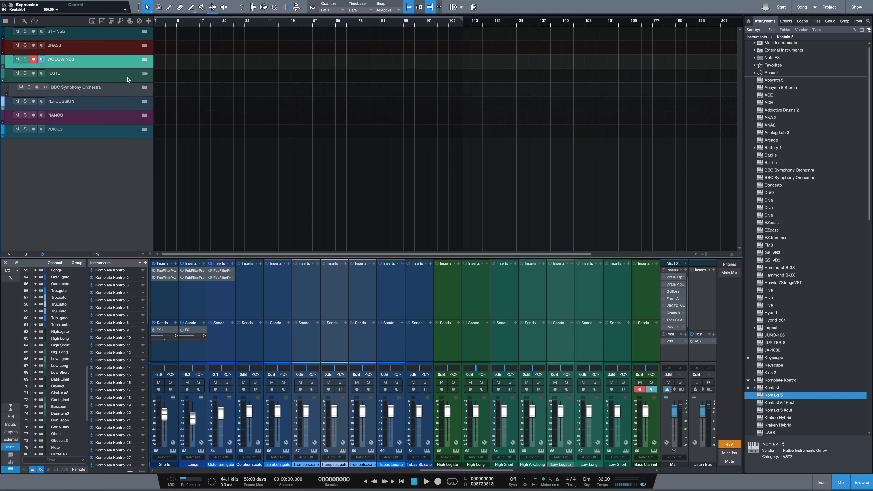
pyautogui.click(116, 90)
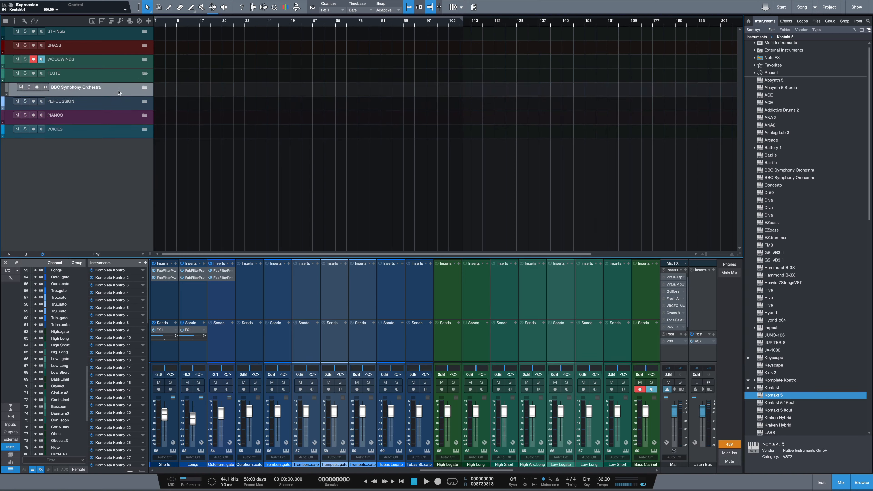
pyautogui.click(145, 88)
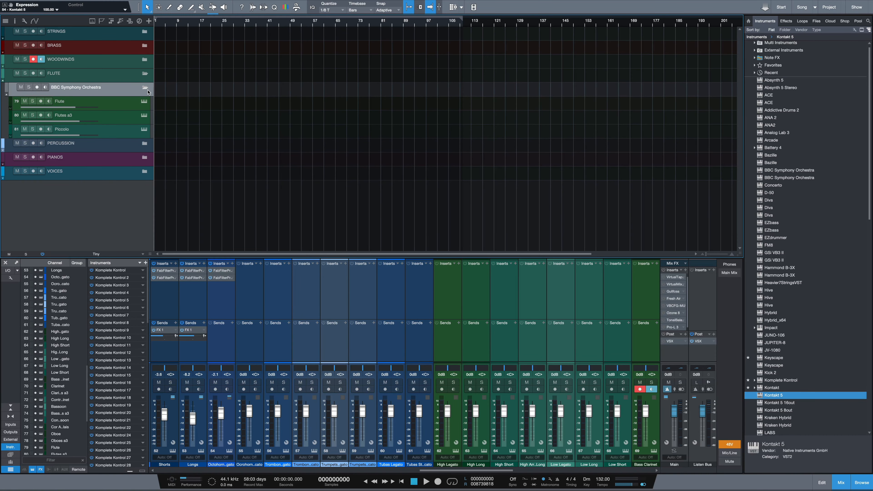
# Audition the Flute, Flutes a3 and Piccolo tracks, raising the Flute channel's volume to +5.5 dB
pyautogui.click(129, 103)
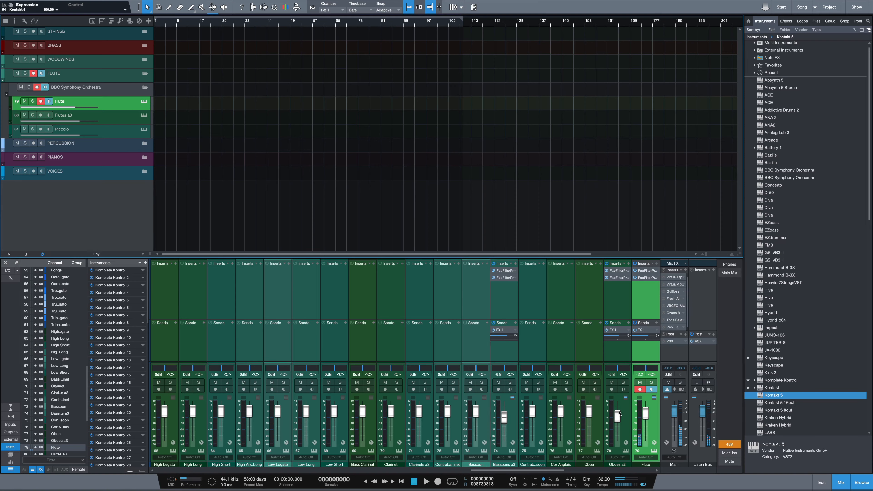
pyautogui.moveTo(647, 418); pyautogui.dragTo(652, 411)
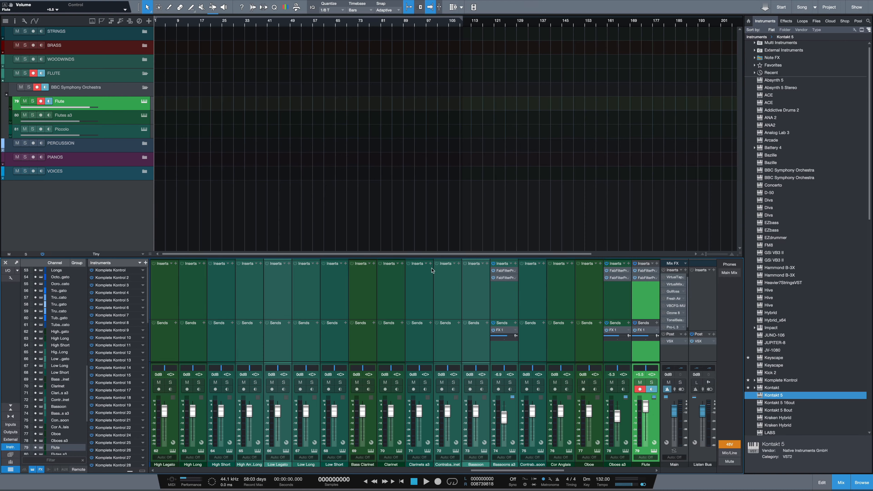
pyautogui.click(130, 119)
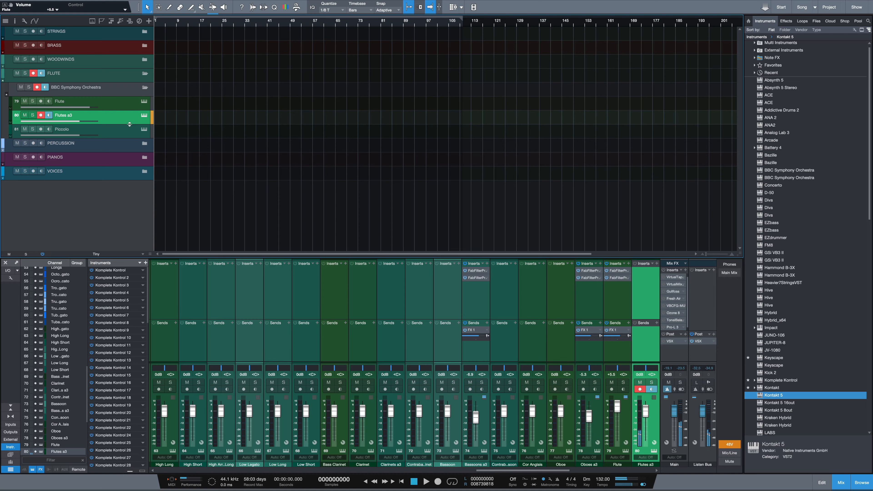
pyautogui.click(134, 132)
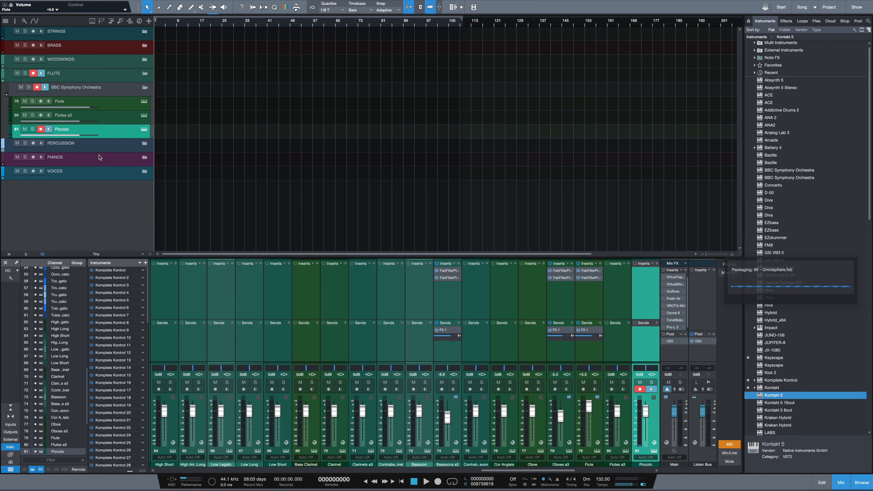
# Collapse the flute BBC Symphony Orchestra folder and its parent FLUTE folder, and expand the PERCUSSION folder
pyautogui.click(145, 87)
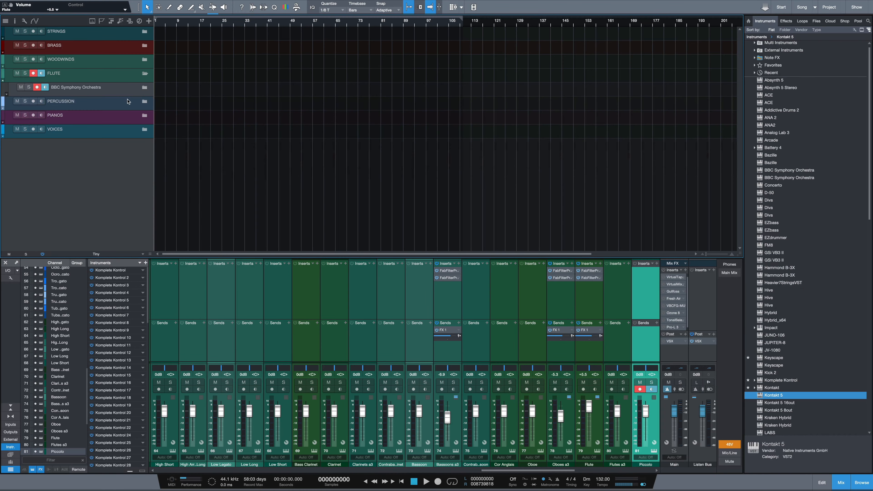
pyautogui.click(144, 74)
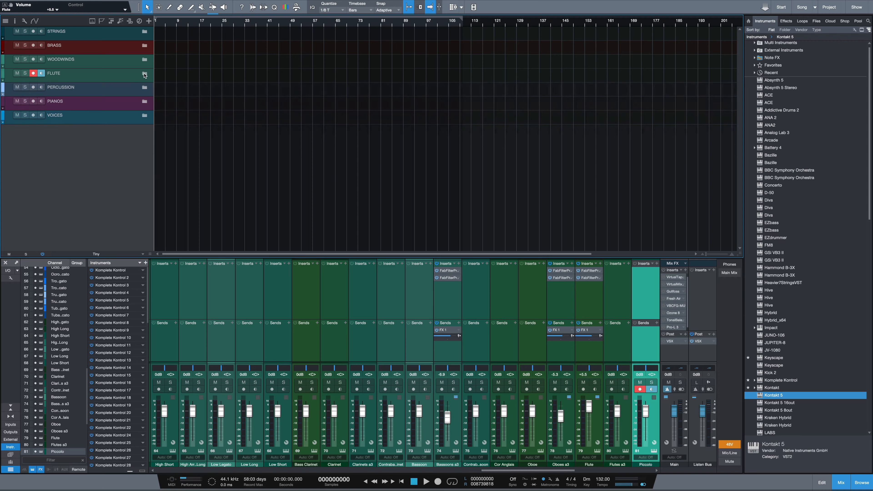
pyautogui.click(145, 88)
# Look over the percussion library folders from Action Strikes to Rise & Hit and expand the Action Strikes folder
pyautogui.click(100, 104)
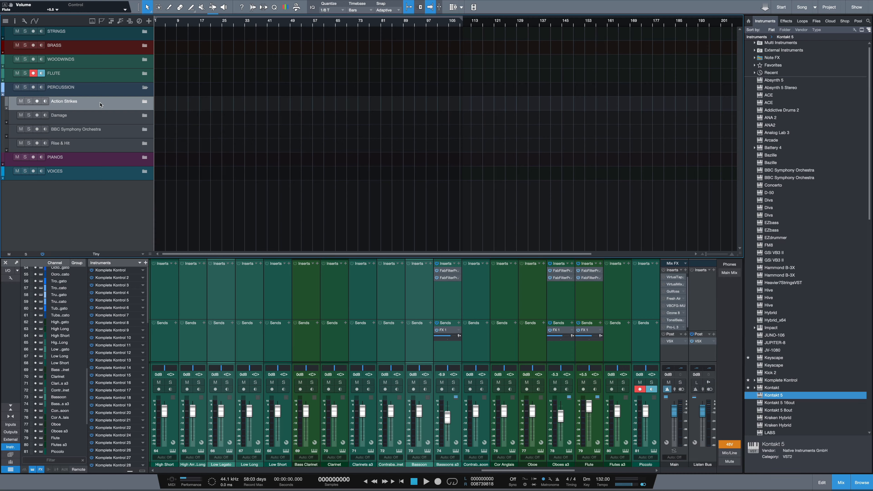
pyautogui.click(106, 145)
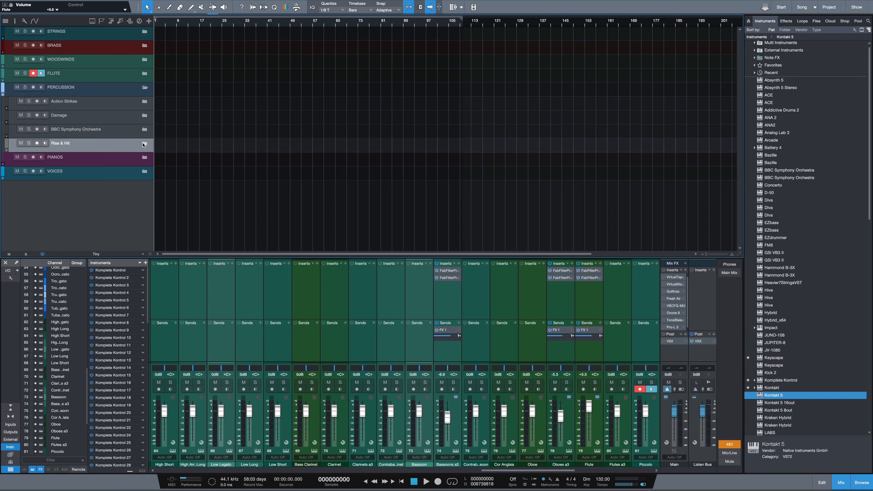
pyautogui.click(134, 103)
pyautogui.click(145, 101)
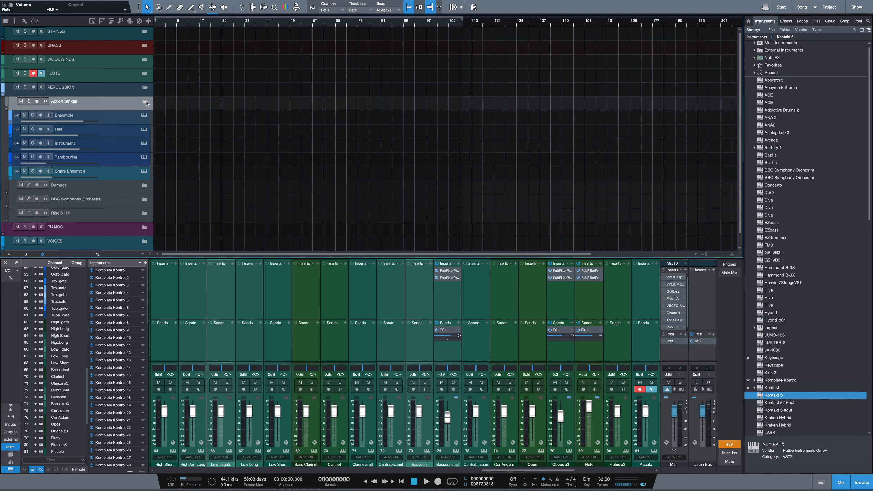
# Go through the Action Strikes tracks, audition Ensemble and view its Komplete Kontrol instrument before closing the window
pyautogui.click(132, 119)
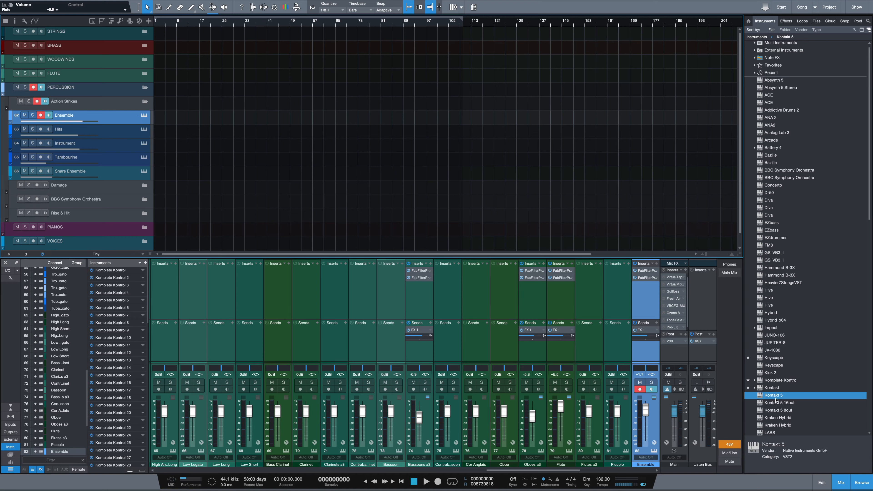
pyautogui.click(129, 164)
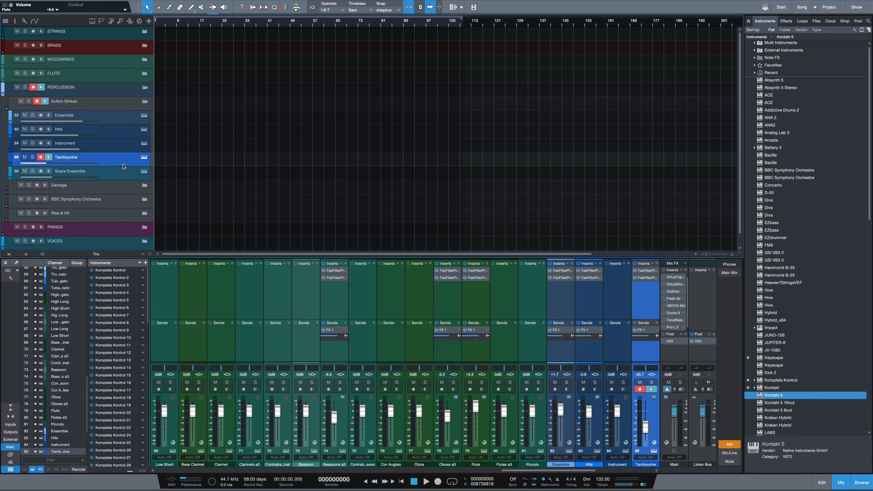
pyautogui.click(125, 176)
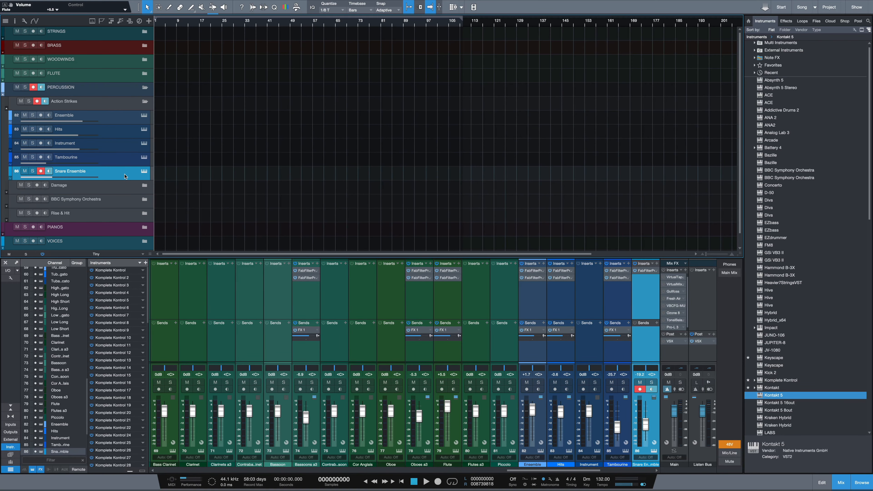
pyautogui.click(135, 120)
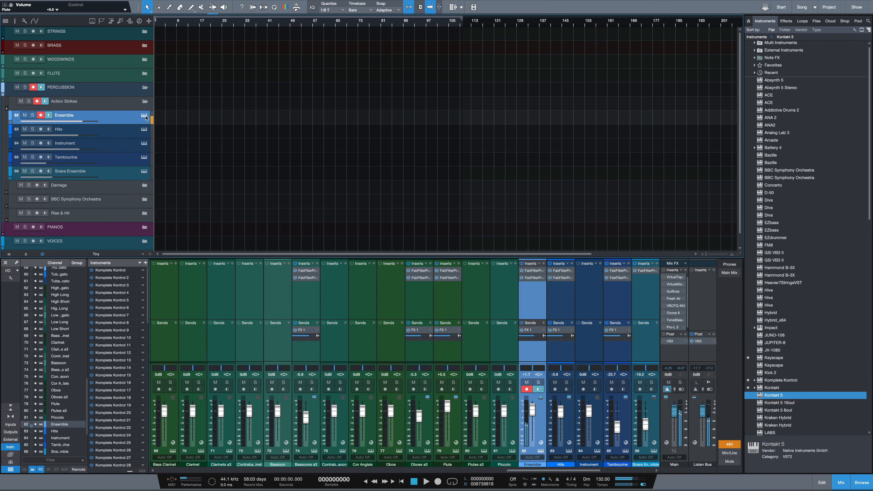
pyautogui.click(144, 116)
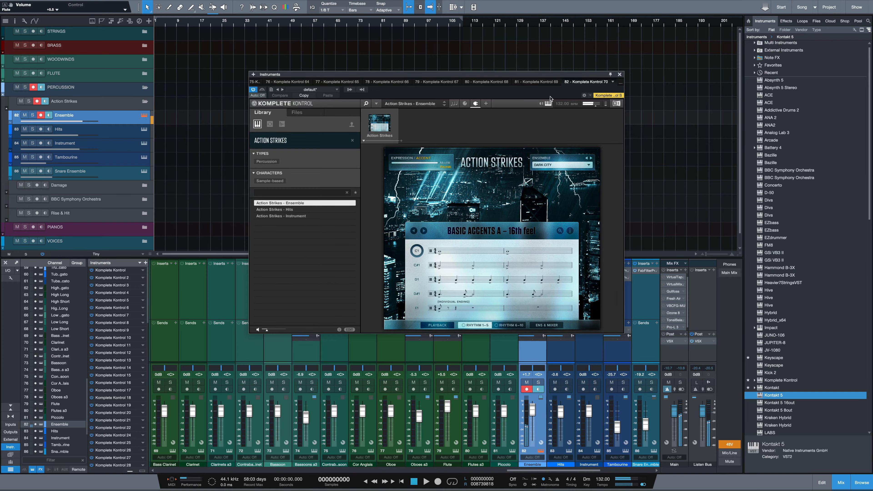
pyautogui.click(620, 75)
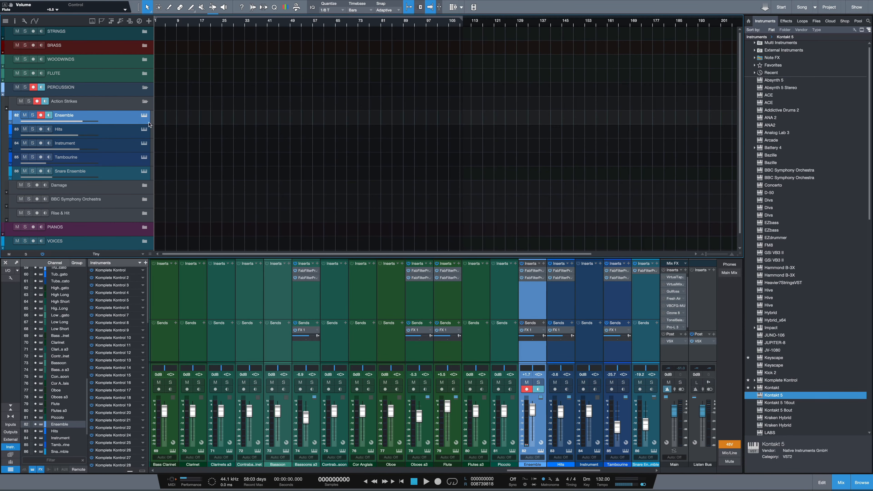
# Select the Hits and Instrument tracks and view the Instrument track's list of Action Strikes instruments, keeping Taiko Massive Ensemble
pyautogui.click(133, 131)
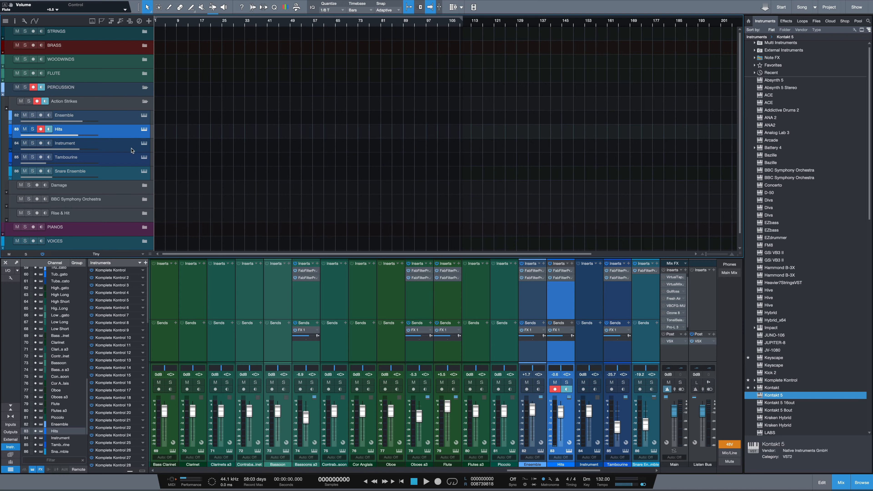
pyautogui.click(123, 147)
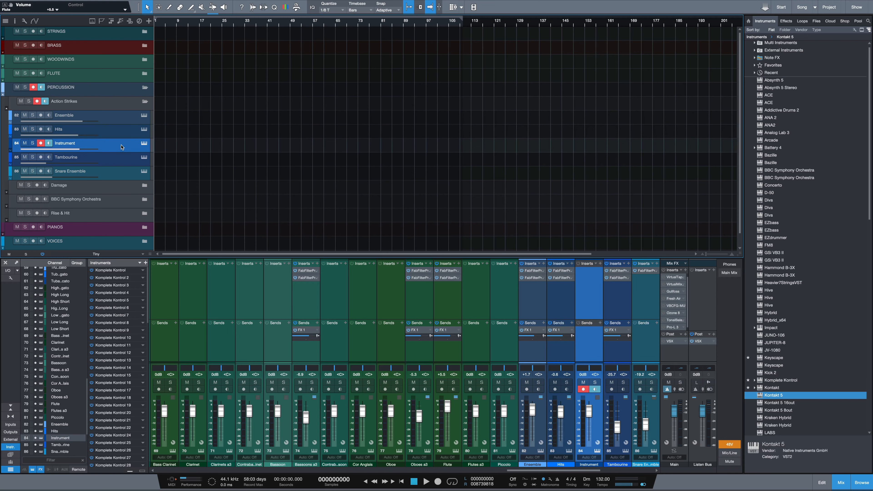
pyautogui.click(144, 144)
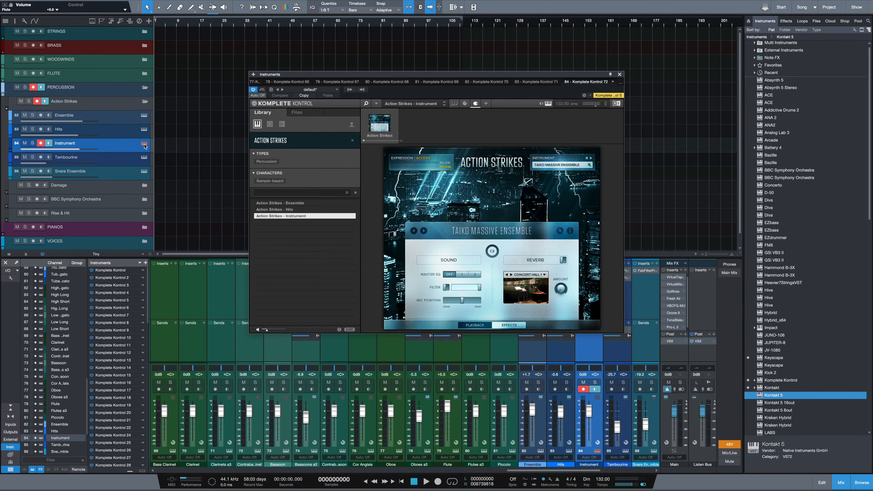
pyautogui.click(568, 167)
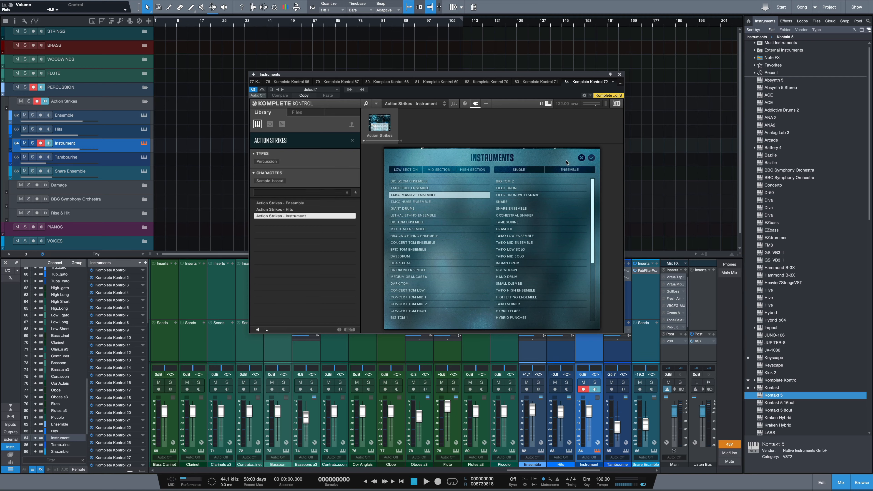
pyautogui.click(582, 158)
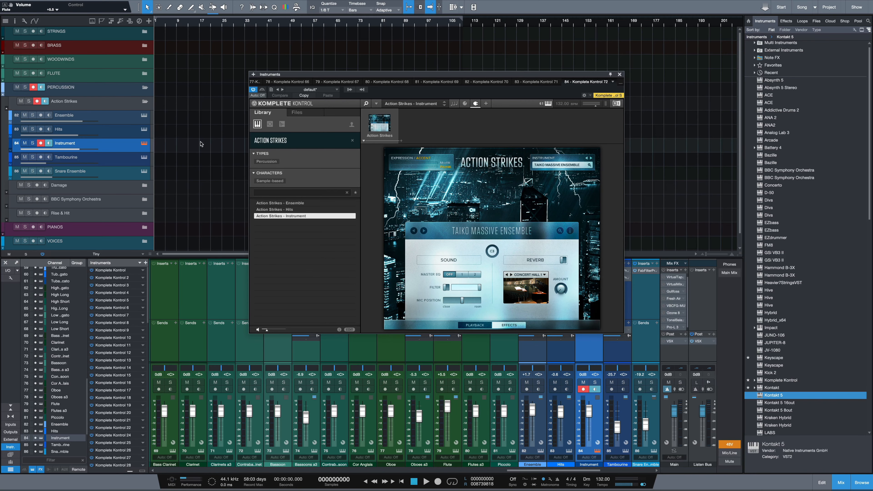
# Audition the Tambourine and Snare Ensemble tracks and close the instrument window
pyautogui.click(116, 159)
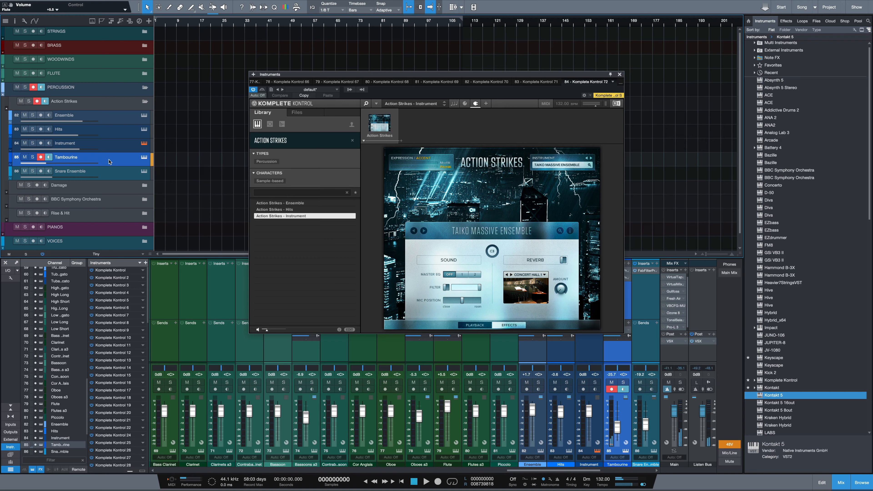
pyautogui.click(119, 175)
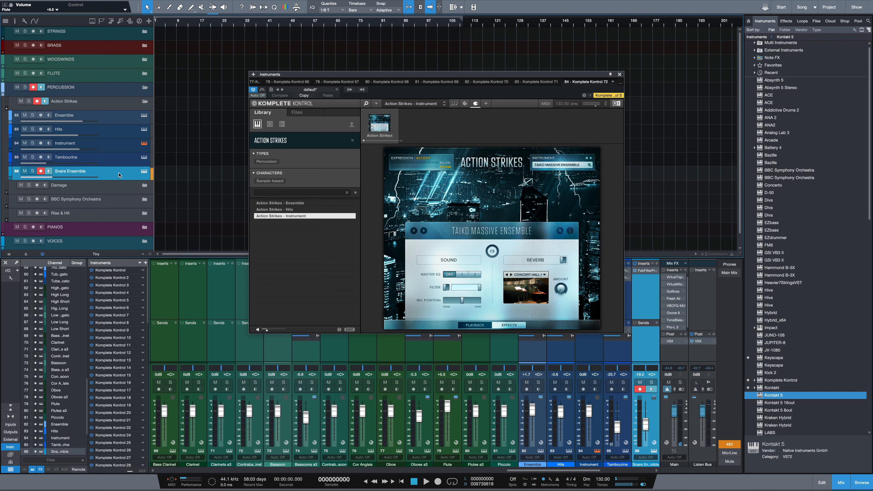
pyautogui.click(620, 75)
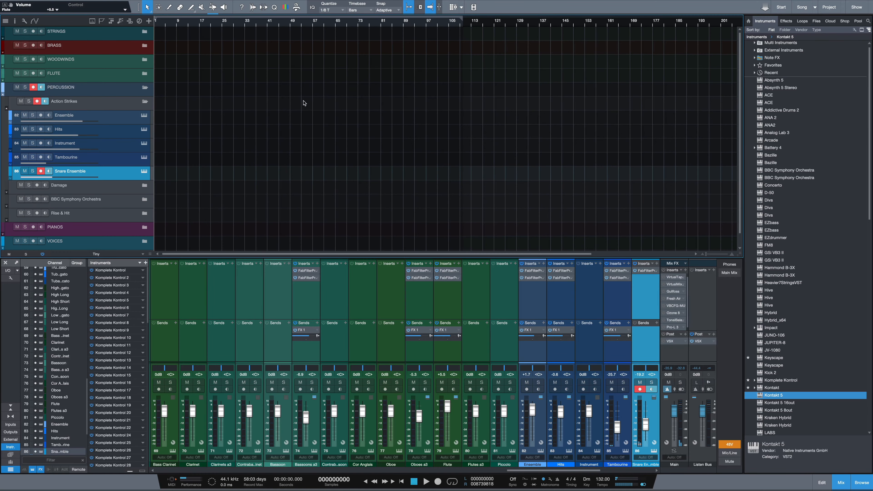
# Collapse the Action Strikes folder and expand the Damage folder
pyautogui.click(145, 102)
pyautogui.click(139, 120)
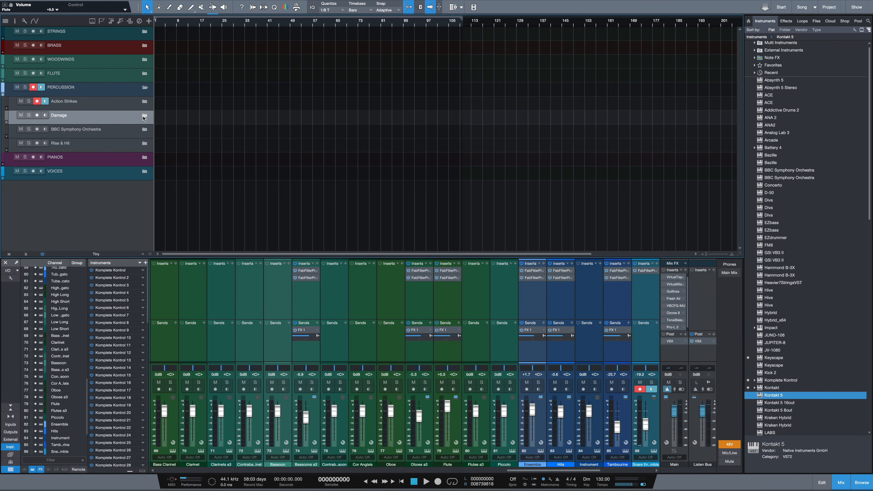
pyautogui.click(144, 117)
# Audition the Bad A Krunch Kit track and view its Damage instrument before closing the window
pyautogui.click(122, 130)
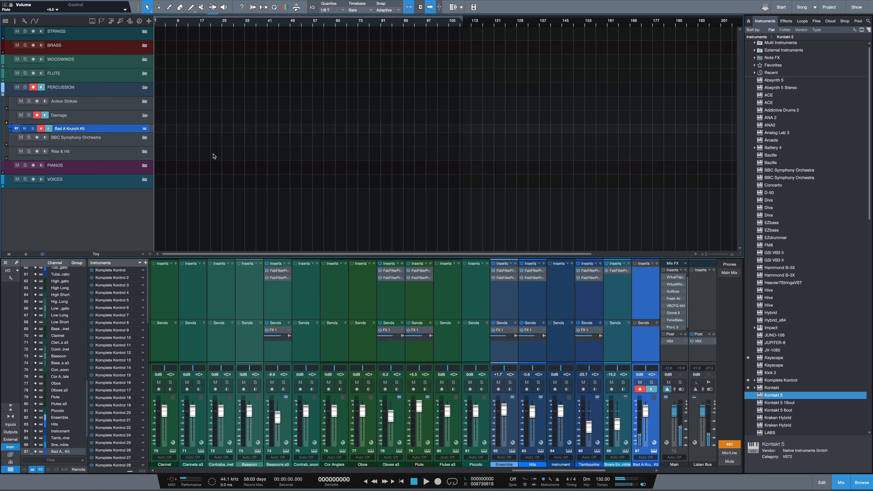
pyautogui.click(145, 130)
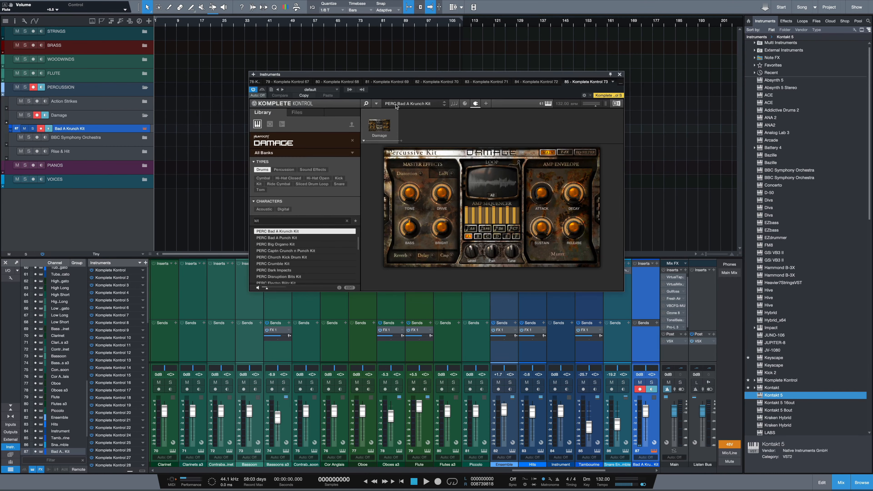
pyautogui.click(620, 75)
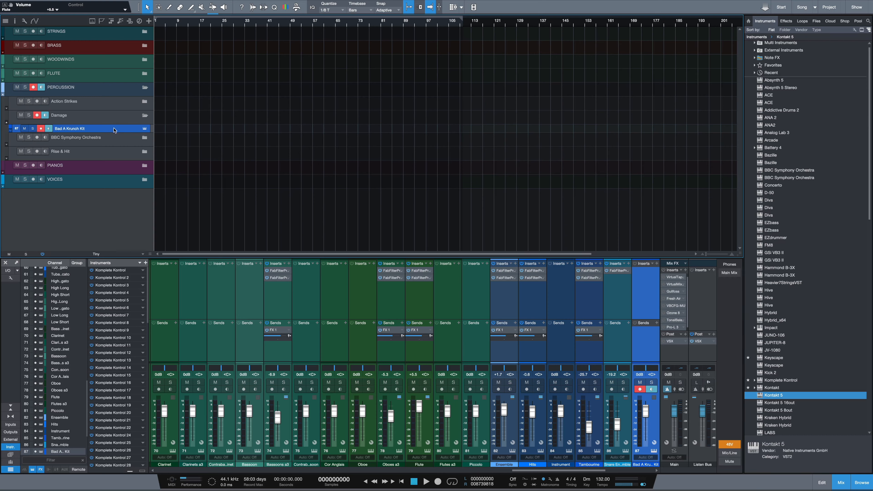
# Collapse the Damage folder and expand the percussion BBC Symphony Orchestra folder
pyautogui.click(146, 118)
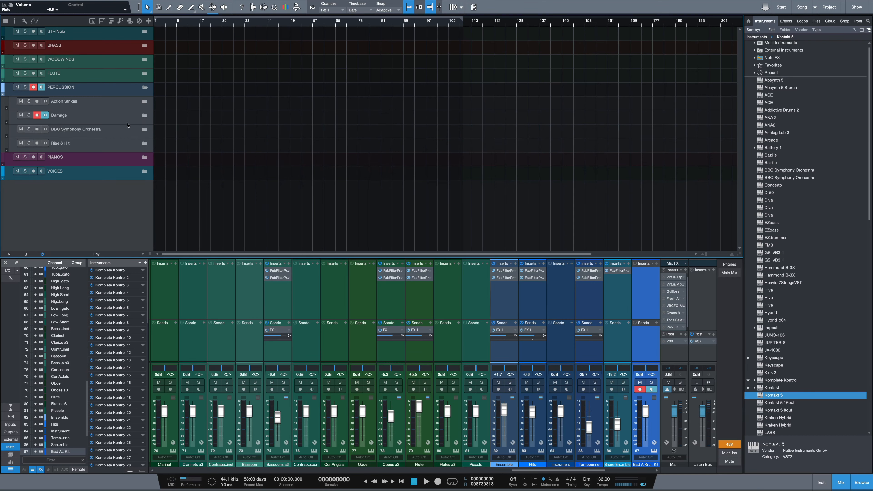
pyautogui.click(107, 133)
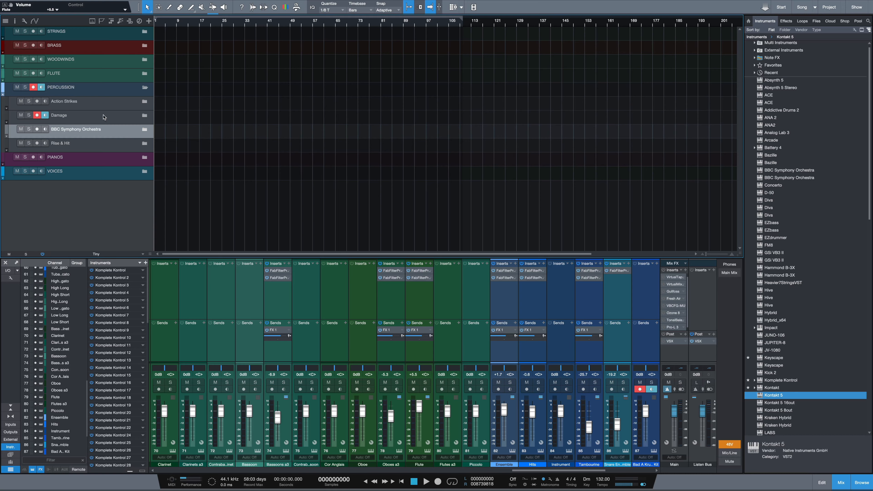
pyautogui.click(145, 129)
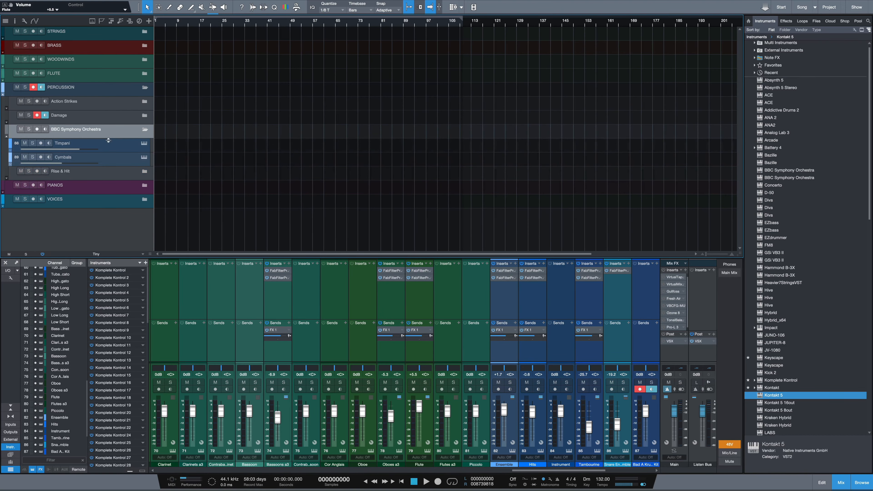
# Audition the Timpani track, view its BBC Symphony Orchestra instrument, and select the Cymbals track
pyautogui.click(123, 146)
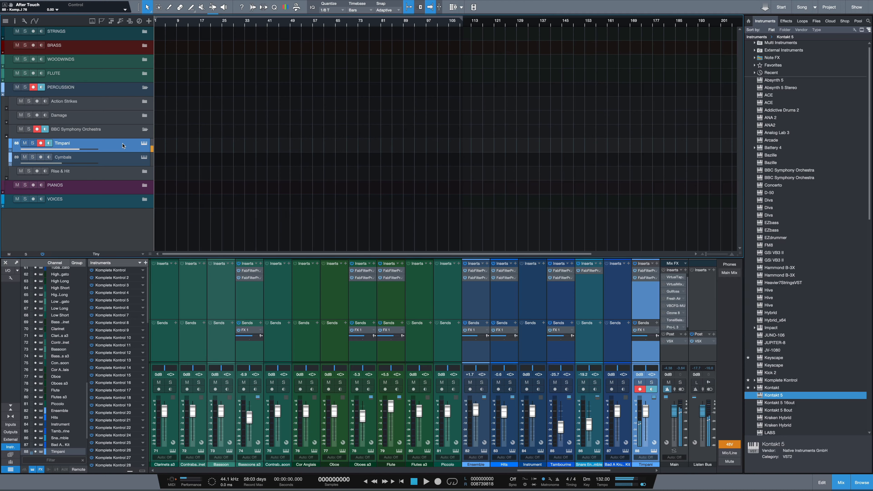
pyautogui.click(144, 144)
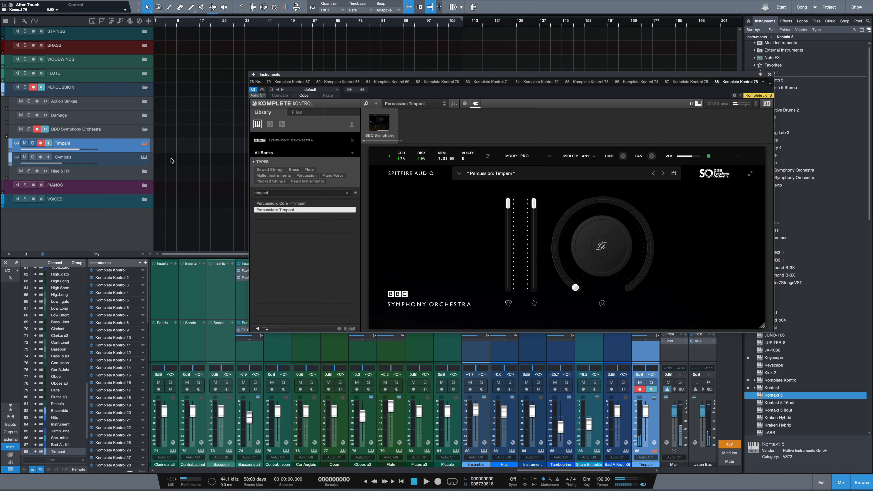
pyautogui.click(121, 160)
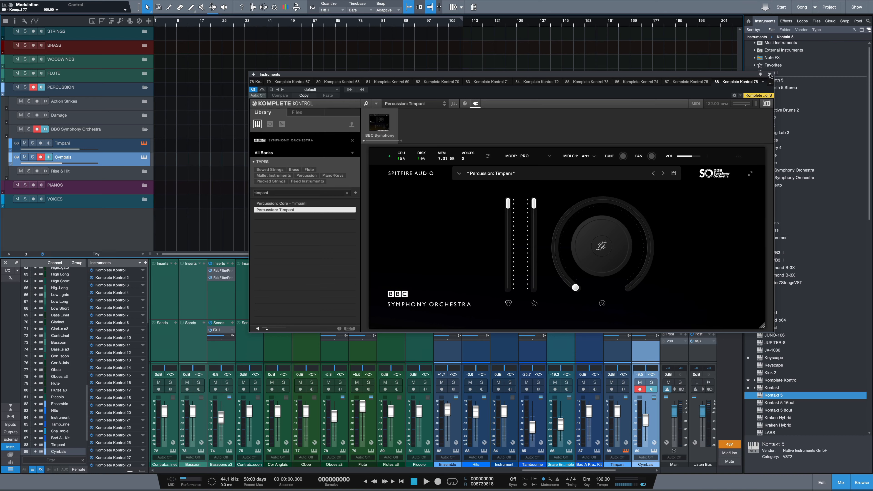
# Browse the BBC Symphony Orchestra presets filtered to Percussion, down to Untuned Percussion, and close the instrument window
pyautogui.click(508, 176)
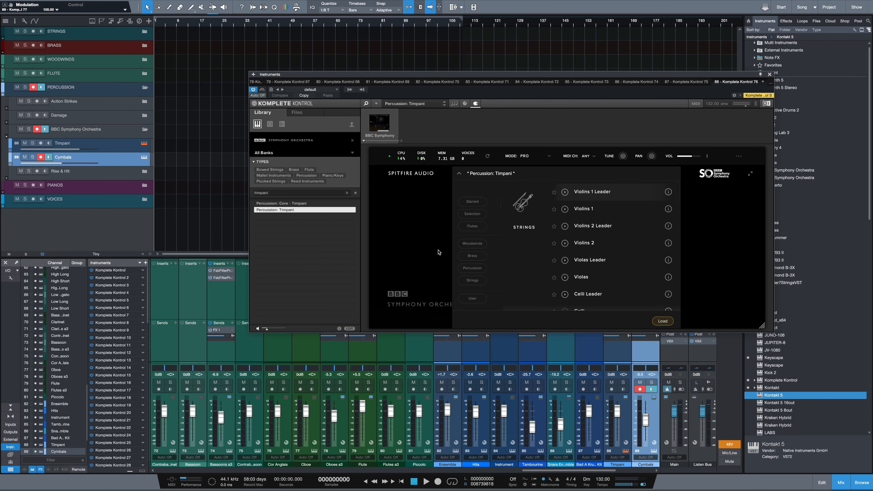
pyautogui.click(473, 268)
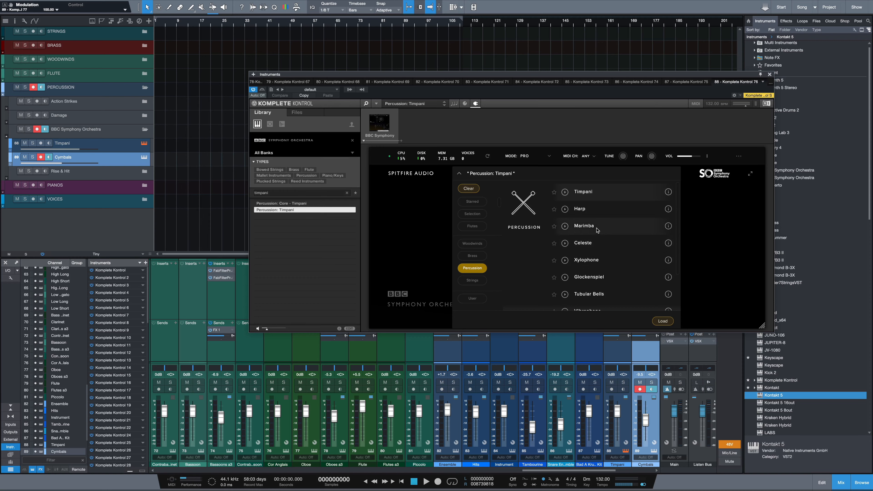
pyautogui.scroll(-2, 602, 233)
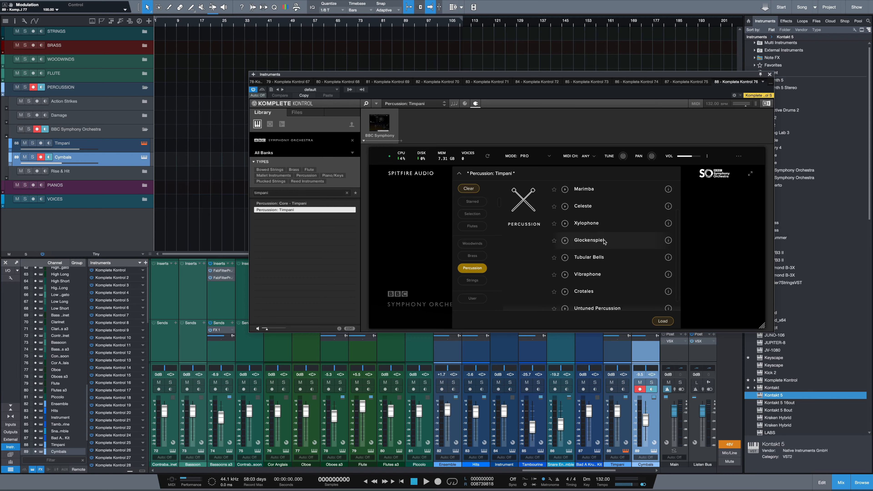
pyautogui.scroll(-1, 605, 260)
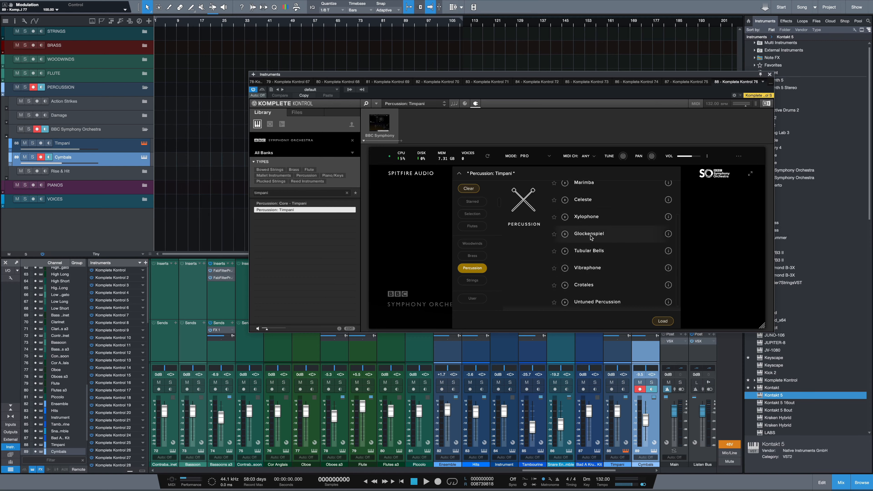
pyautogui.scroll(-1, 609, 297)
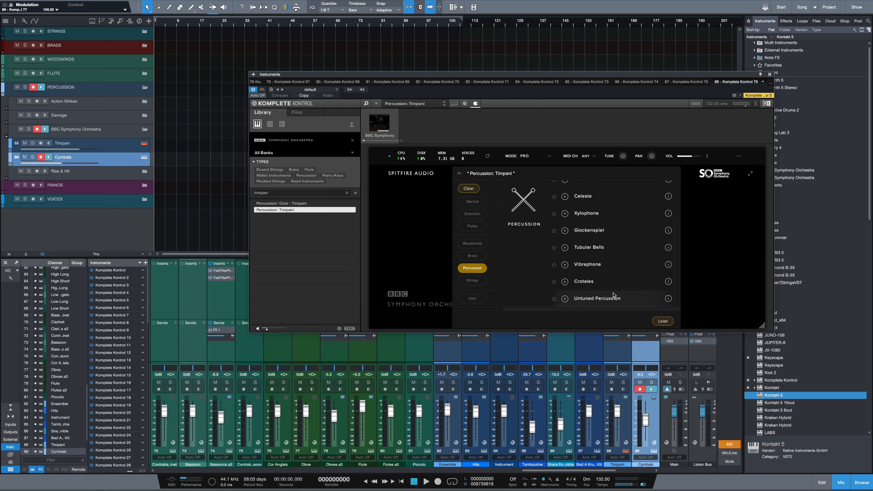
pyautogui.click(770, 74)
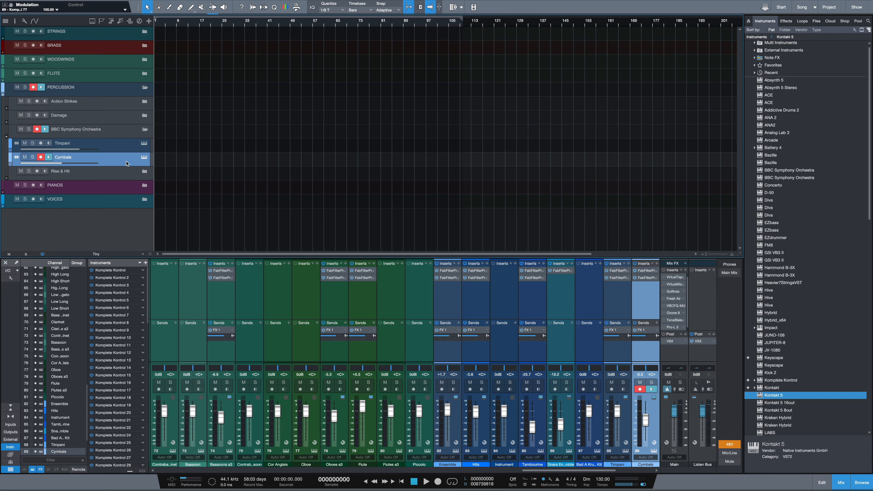
# Collapse the percussion BBC Symphony Orchestra folder and expand the Rise & Hit folder
pyautogui.click(144, 130)
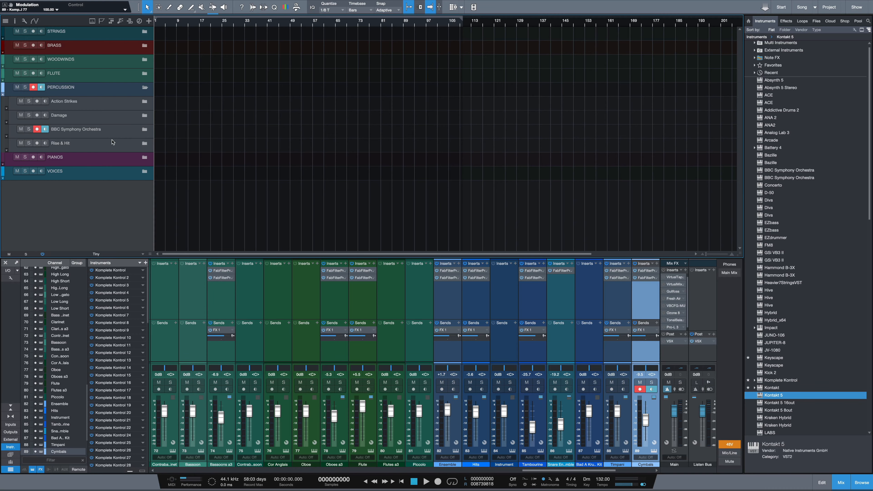
pyautogui.click(145, 144)
pyautogui.click(145, 145)
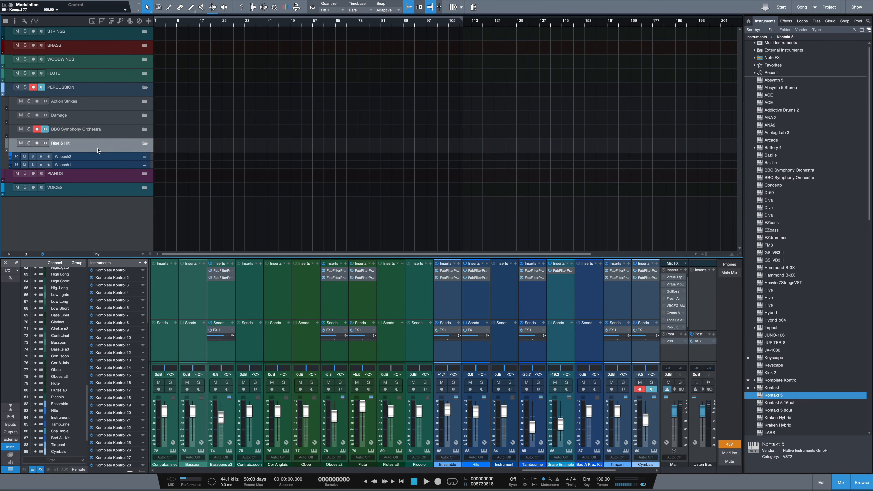
# Audition the Whoosh2 and Whoosh1 tracks individually and record-arm both to hear them layered
pyautogui.click(77, 159)
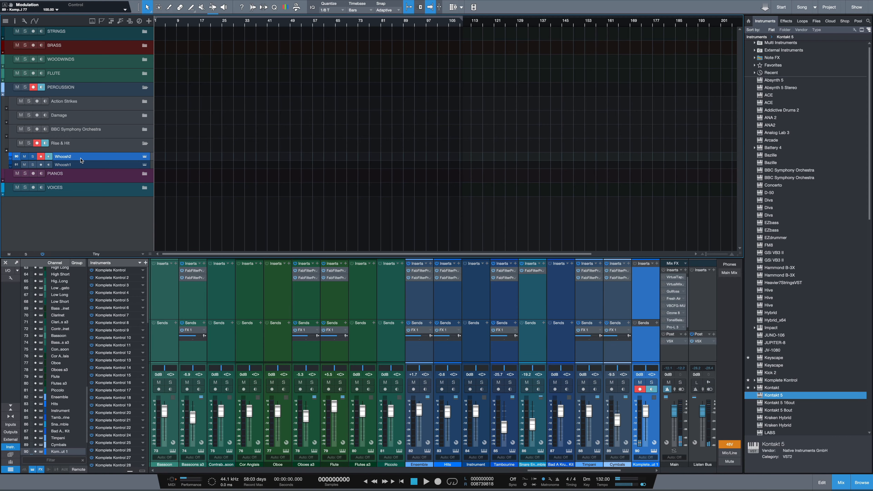
pyautogui.click(137, 168)
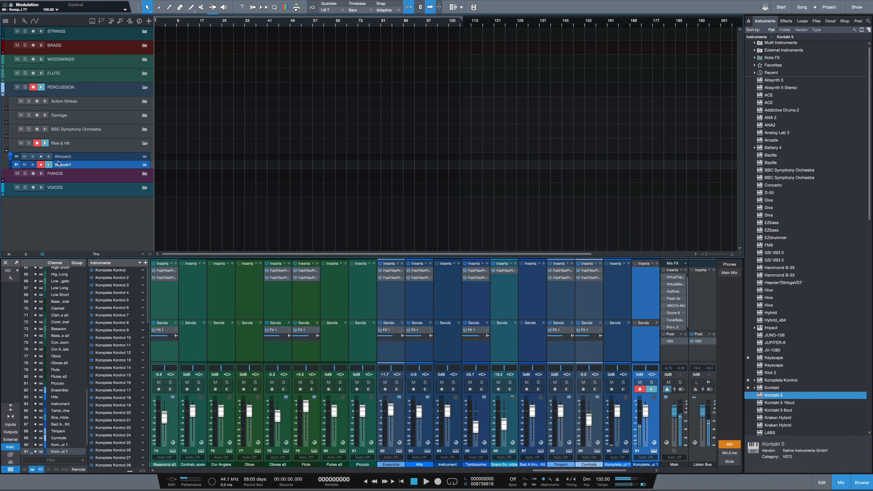
pyautogui.click(41, 156)
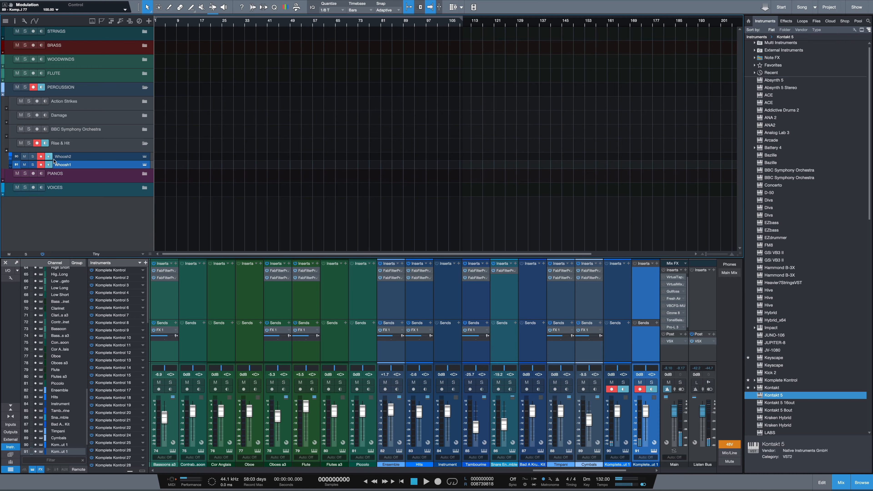
pyautogui.click(94, 154)
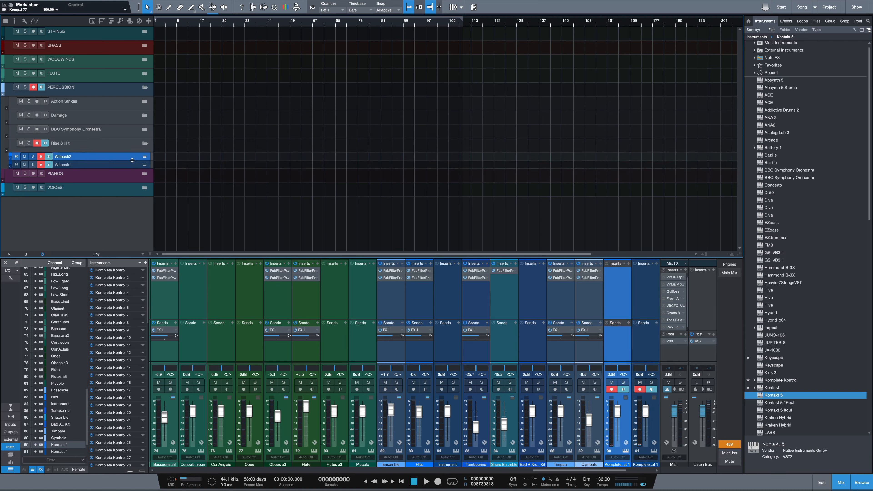
# Collapse the Rise & Hit and PERCUSSION folders and expand the PIANOS folder
pyautogui.click(145, 144)
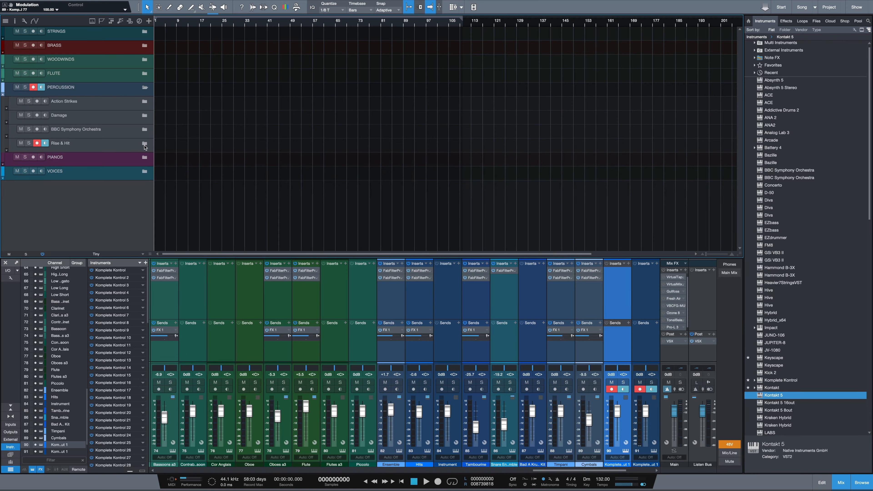
pyautogui.click(146, 89)
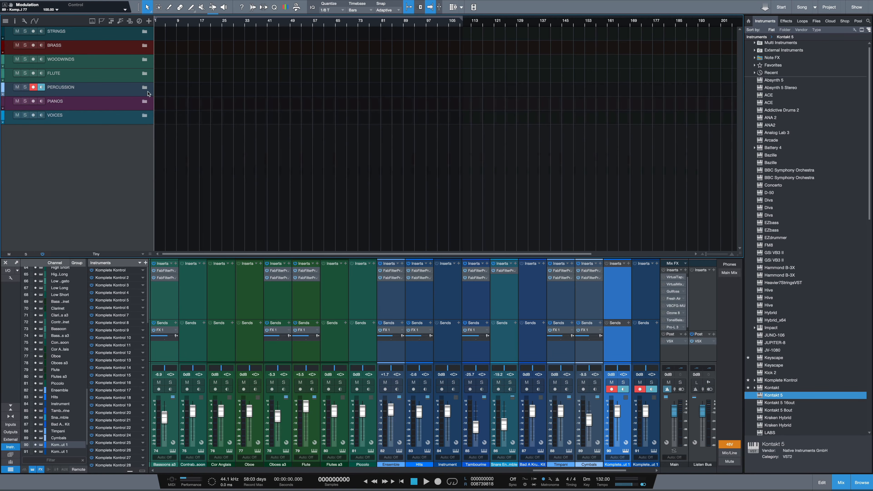
pyautogui.click(145, 103)
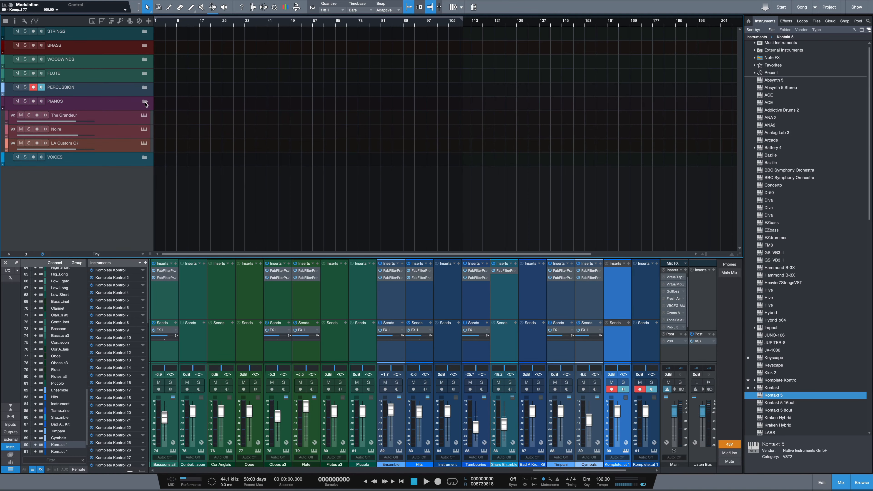
# Audition The Grandeur piano track and view its Komplete Kontrol instrument before closing the window
pyautogui.click(127, 122)
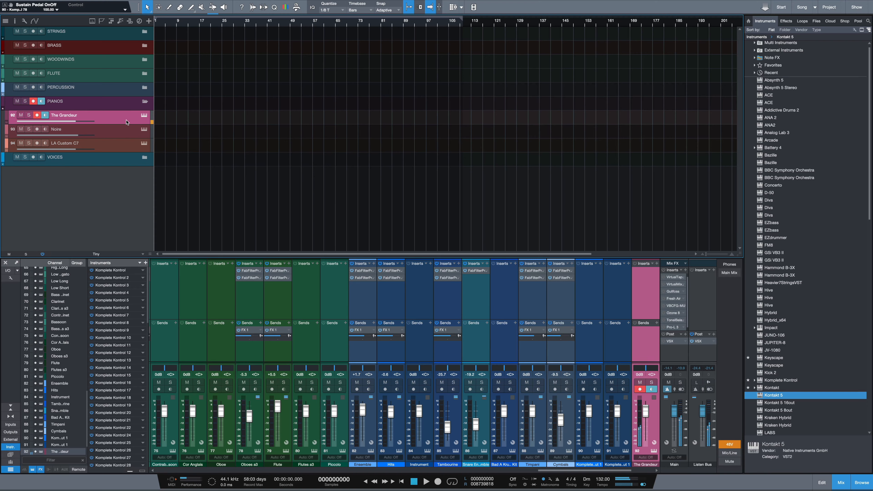
pyautogui.click(144, 116)
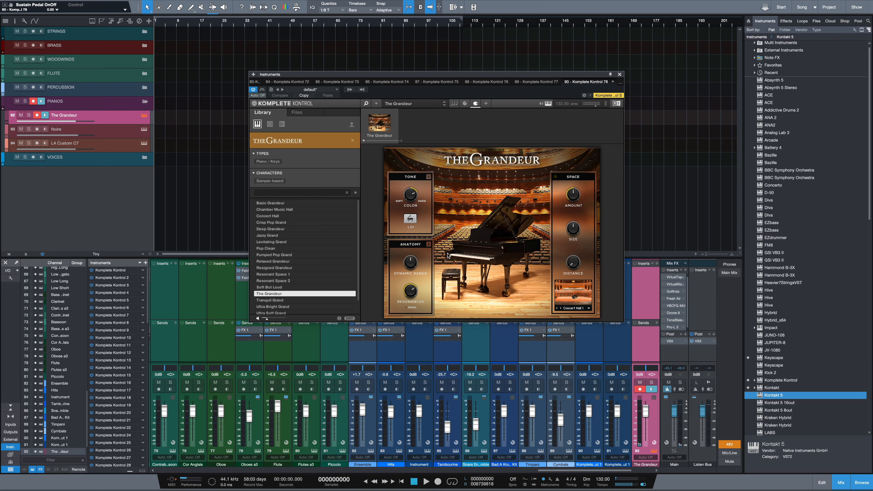
pyautogui.click(620, 75)
# Audition the Noire piano track and view its Noire Pure instrument before closing the window
pyautogui.click(135, 137)
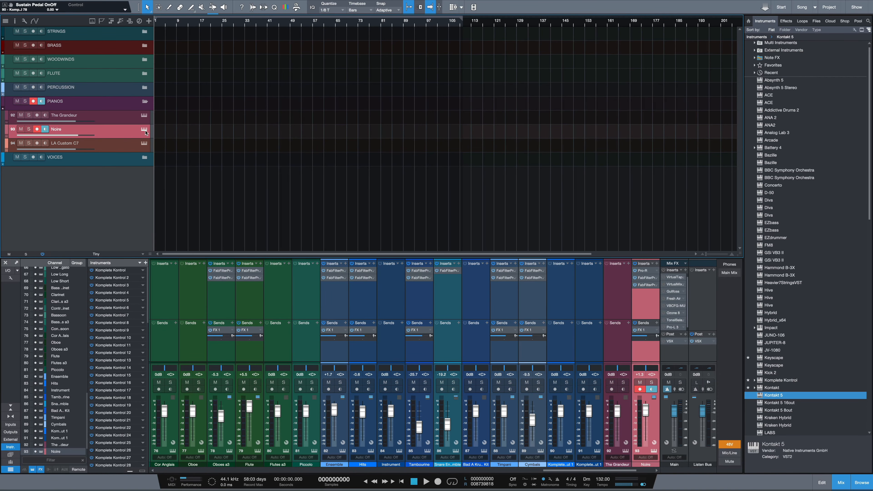
pyautogui.click(144, 130)
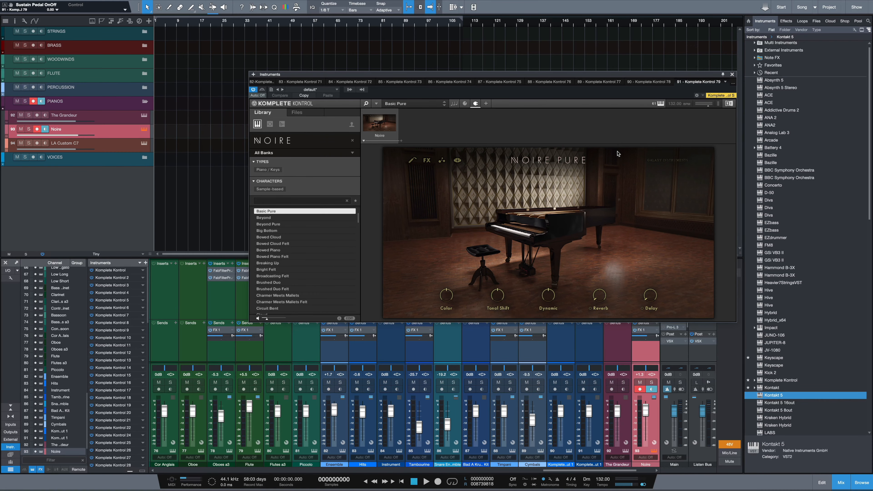
pyautogui.click(732, 75)
# Show the LA Custom C7 track's Keyscape instrument, audition the LA Custom C7 - Softest patch, and browse the patch list
pyautogui.click(119, 149)
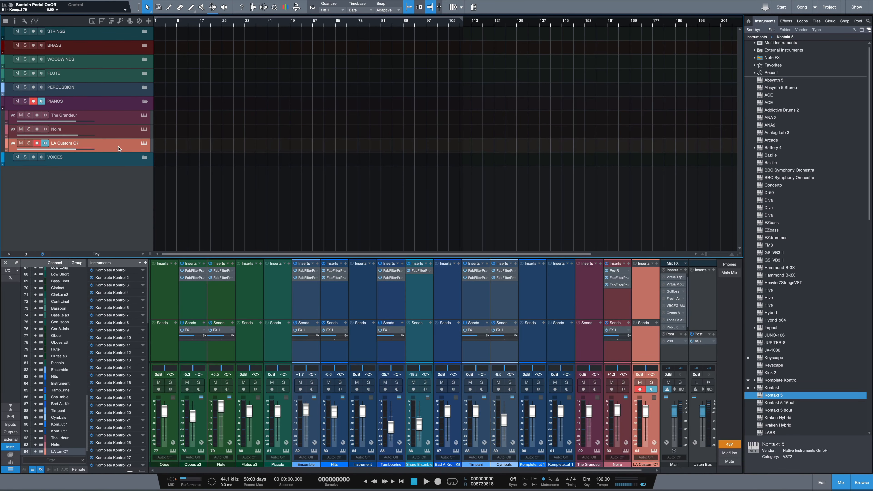
pyautogui.click(145, 145)
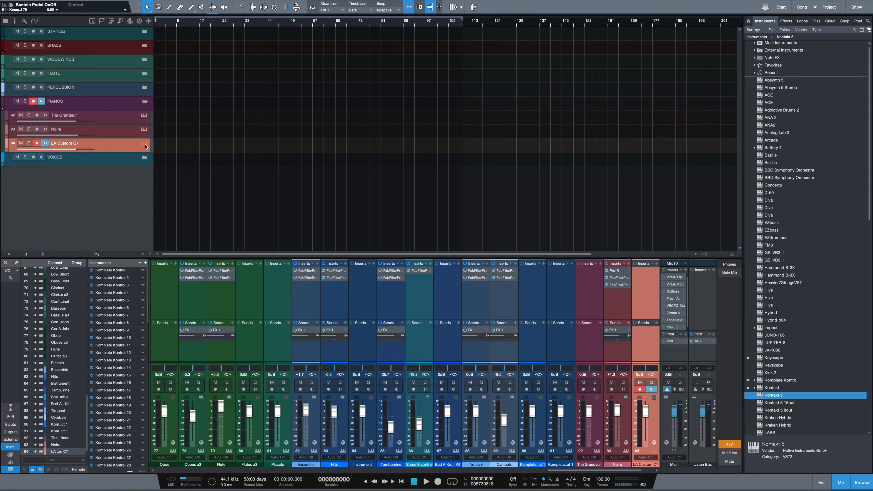
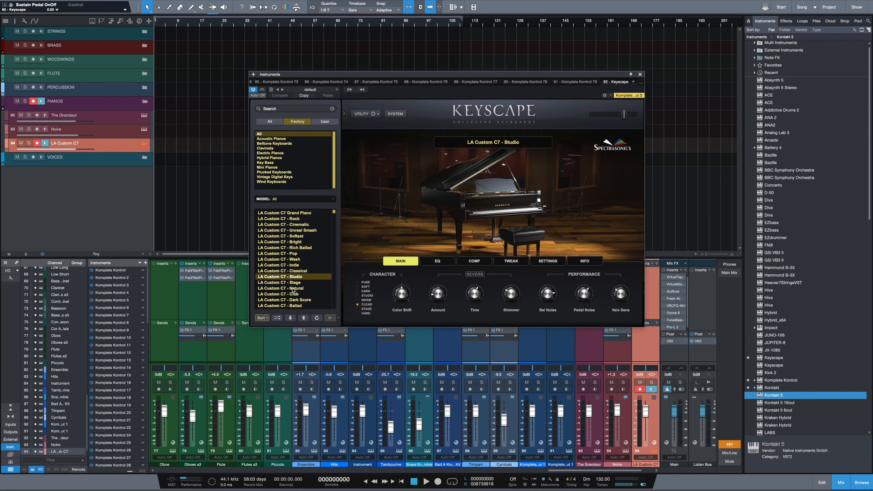
pyautogui.click(301, 237)
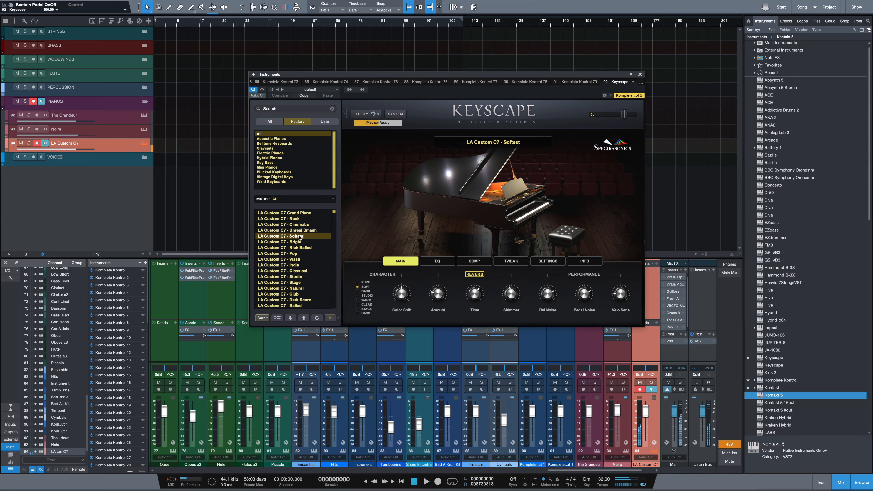
pyautogui.scroll(-3, 300, 237)
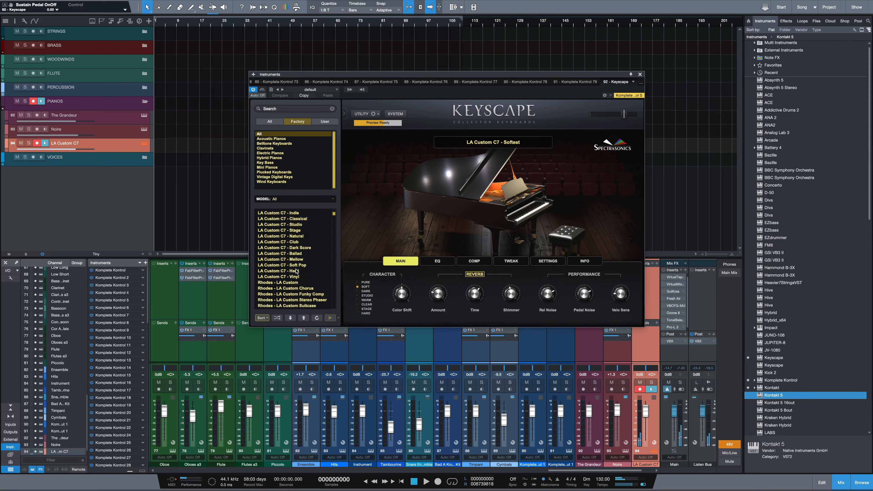
pyautogui.scroll(3, 294, 274)
# Load and audition the LA Custom C7 - Cinematic patch in Keyscape, check the release noise control, and close the instrument window
pyautogui.click(294, 225)
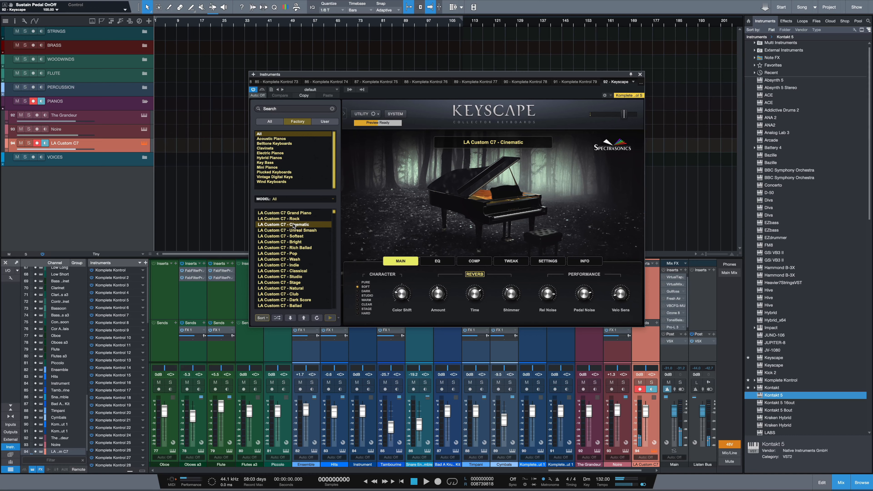
pyautogui.scroll(-1, 294, 226)
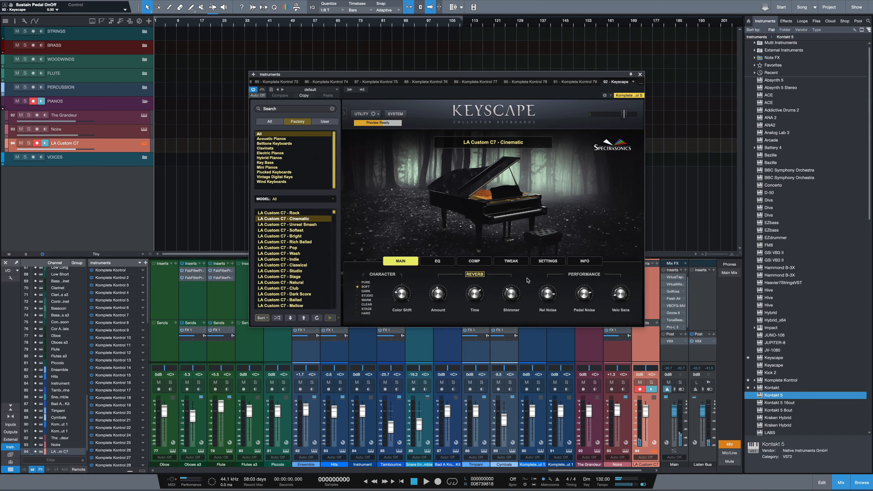
pyautogui.moveTo(543, 292)
pyautogui.mouseDown()
pyautogui.moveTo(544, 304)
pyautogui.moveTo(545, 293)
pyautogui.mouseUp()
pyautogui.click(640, 75)
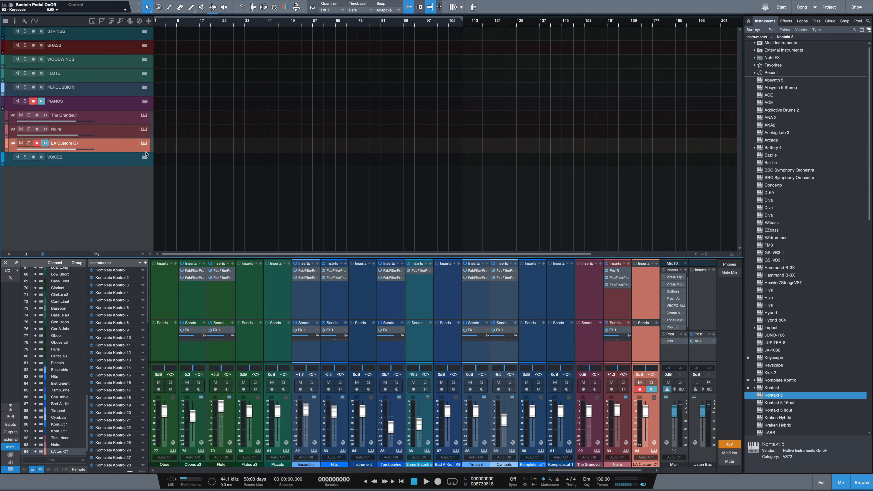
# Collapse the PIANOS folder and expand the VOICES folder
pyautogui.click(145, 101)
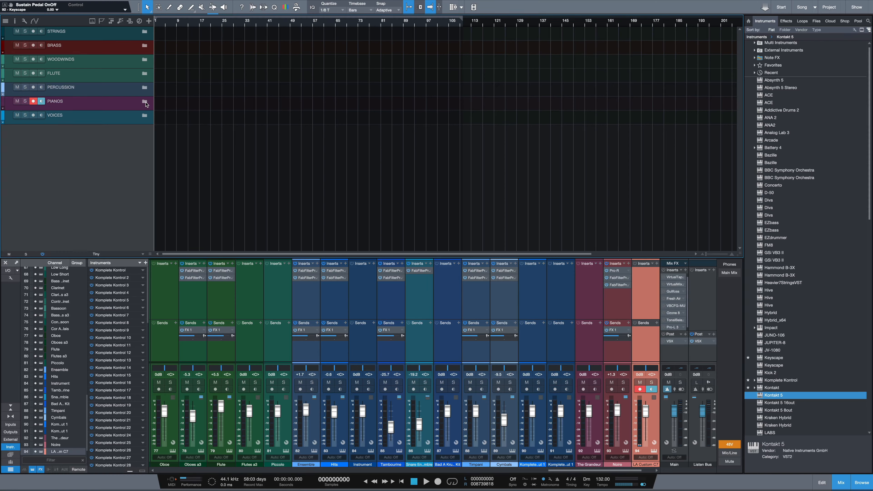
pyautogui.click(128, 117)
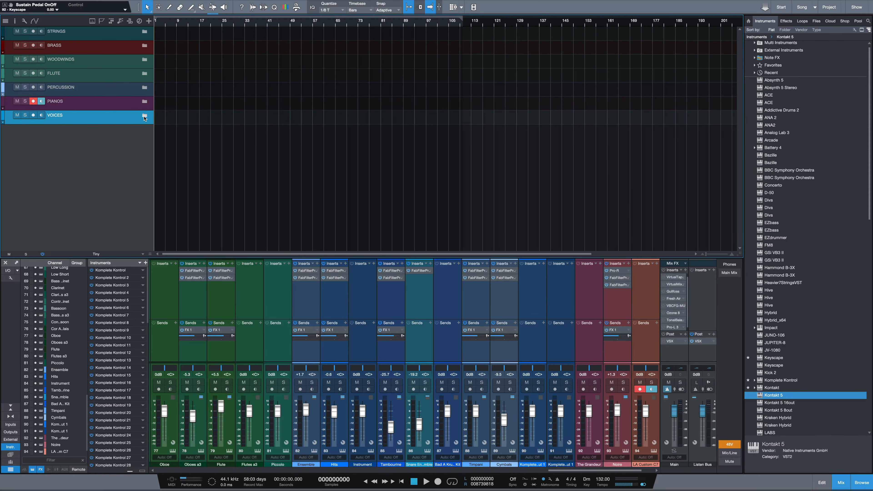
pyautogui.click(145, 116)
# Audition the Omnisphere choir track with its volume set to about -3.6 dB, and view its Dynamic Choir Wheel patch before closing the instrument
pyautogui.click(110, 132)
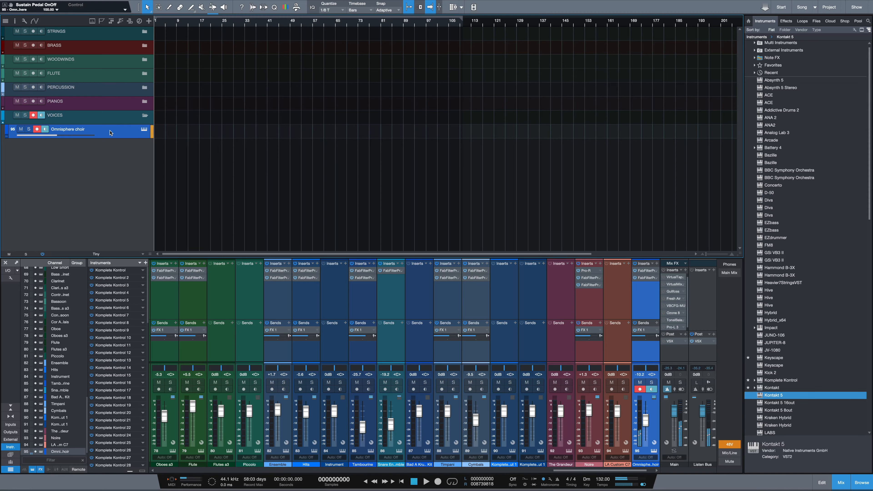
pyautogui.moveTo(646, 421); pyautogui.dragTo(646, 415)
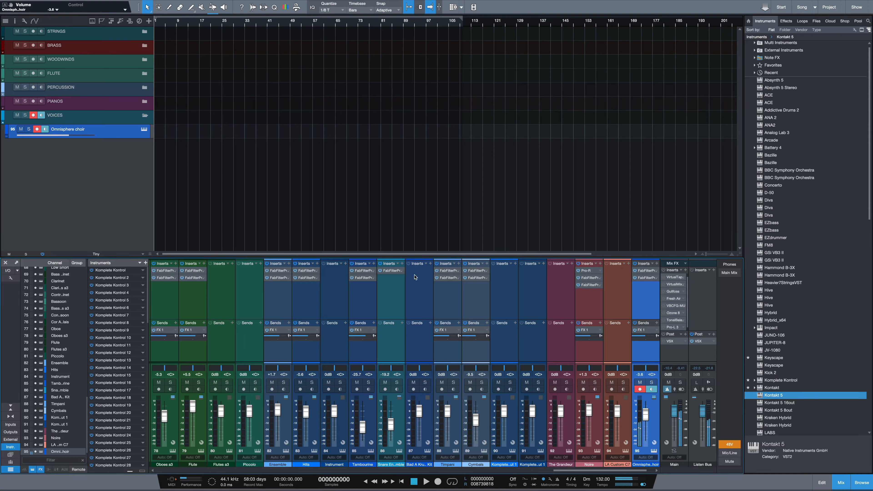
pyautogui.click(144, 129)
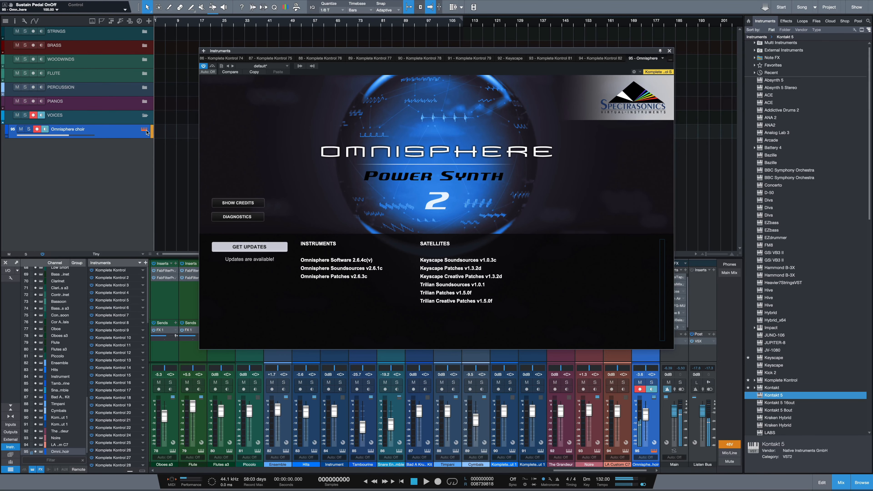
pyautogui.click(401, 153)
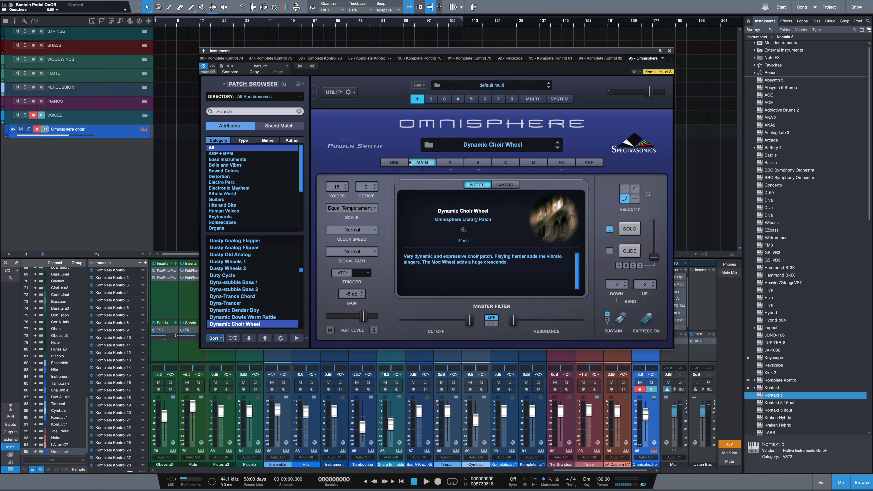
pyautogui.click(669, 52)
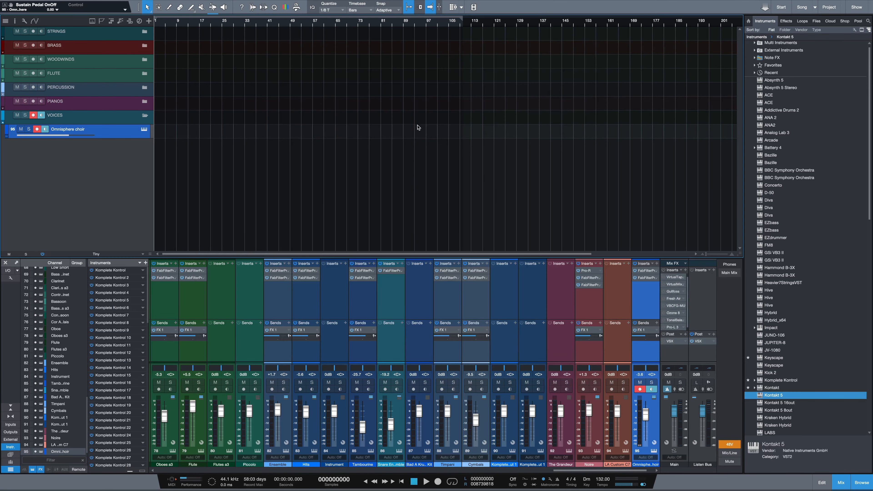
# Collapse the VOICES folder, hide the browser to widen the mixer, and look through the console's instrument list
pyautogui.click(145, 116)
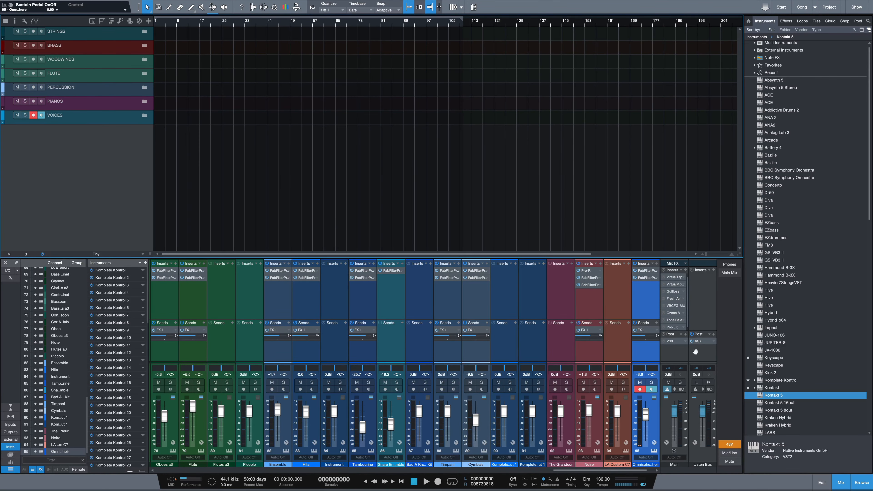
pyautogui.click(857, 482)
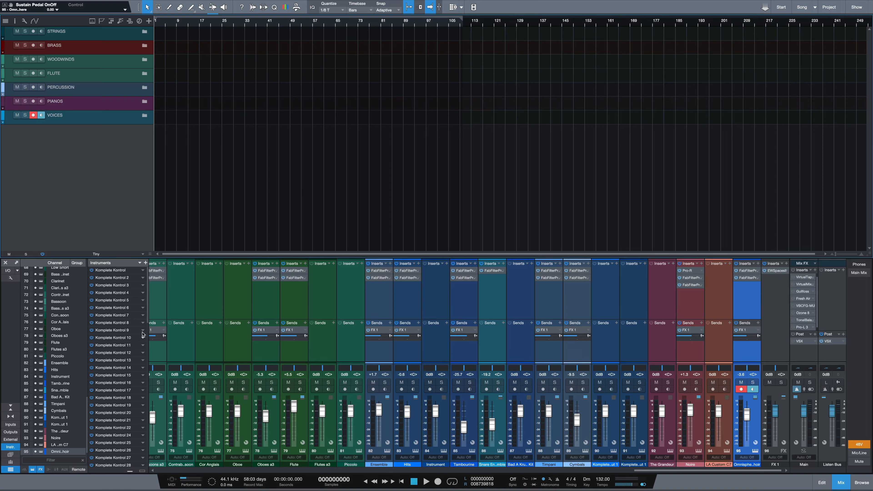
pyautogui.moveTo(148, 315); pyautogui.dragTo(144, 470)
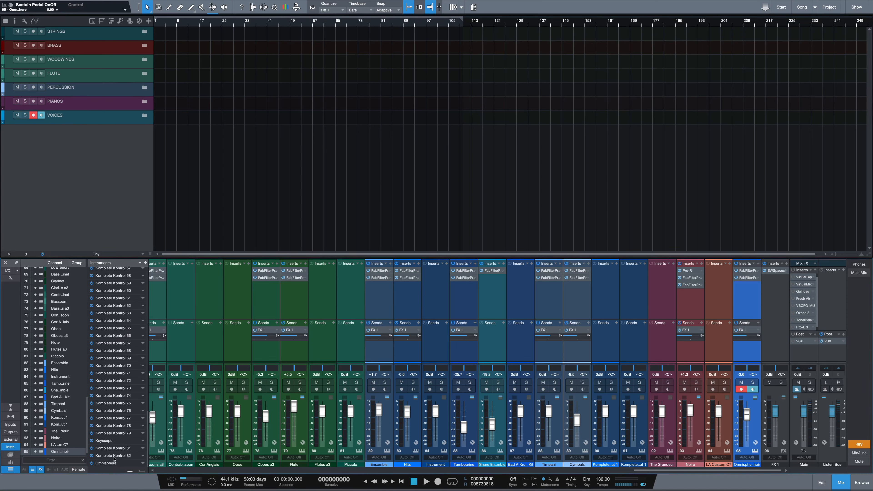
pyautogui.moveTo(148, 419); pyautogui.dragTo(158, 342)
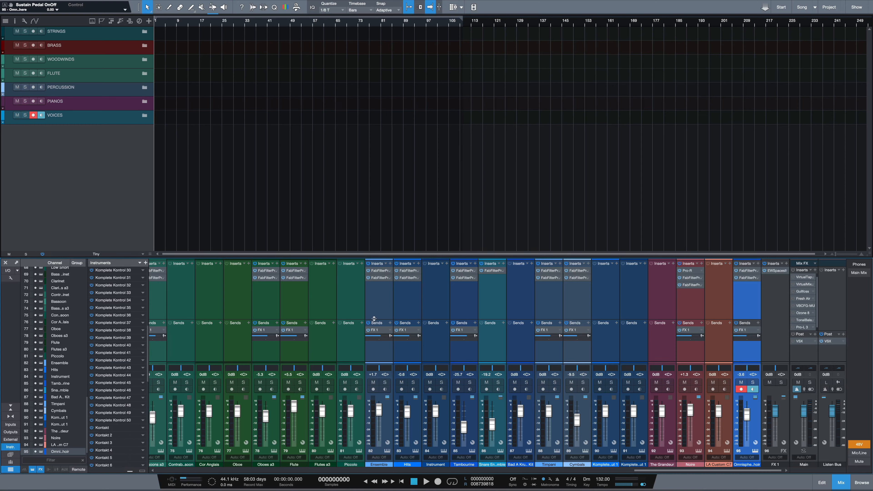
# Select the Oboes a3 mixer channel and view the Spaces II reverb behind the Ensemble channel's FX 1 send before closing it
pyautogui.click(270, 308)
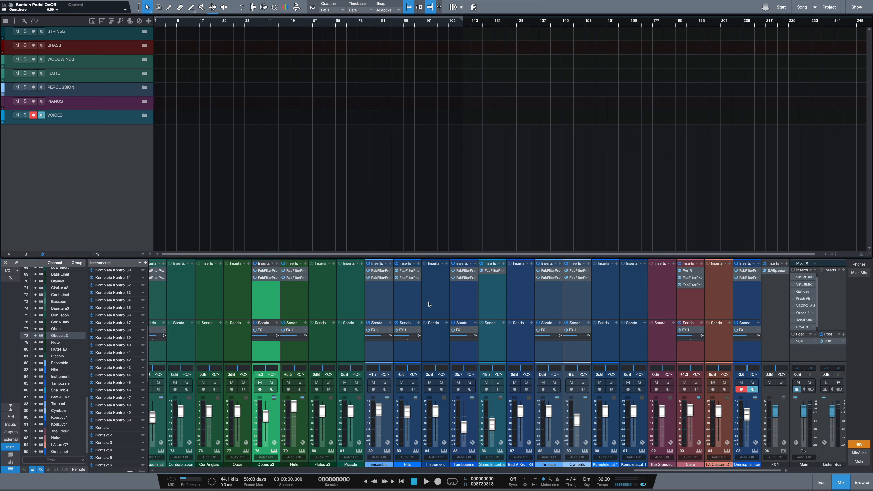
pyautogui.click(384, 279)
pyautogui.click(336, 213)
pyautogui.doubleClick(375, 330)
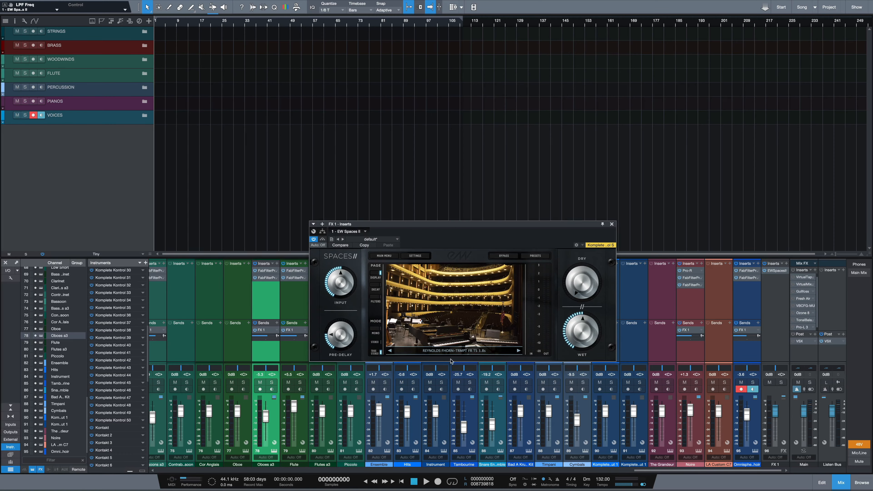
pyautogui.click(612, 224)
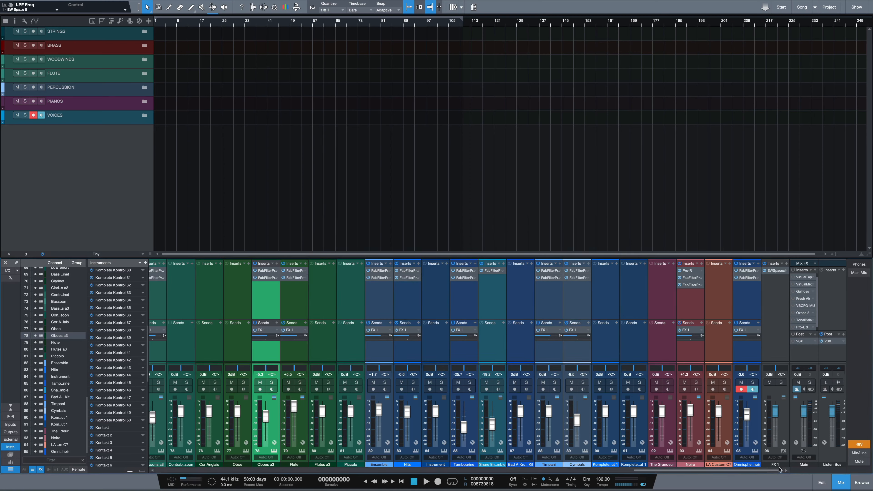
# Select the FX 1 and Tambourine mixer channels, and view the plug-in list for Tambourine's inserts before closing it
pyautogui.click(785, 417)
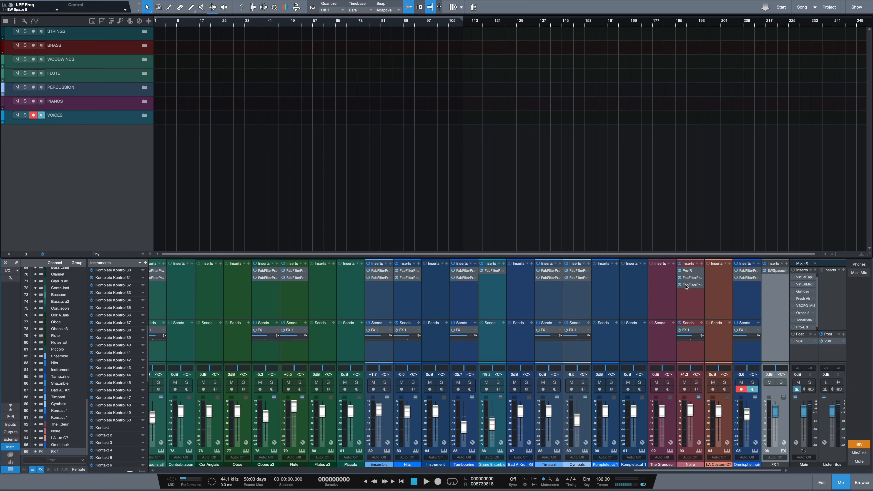
pyautogui.click(467, 310)
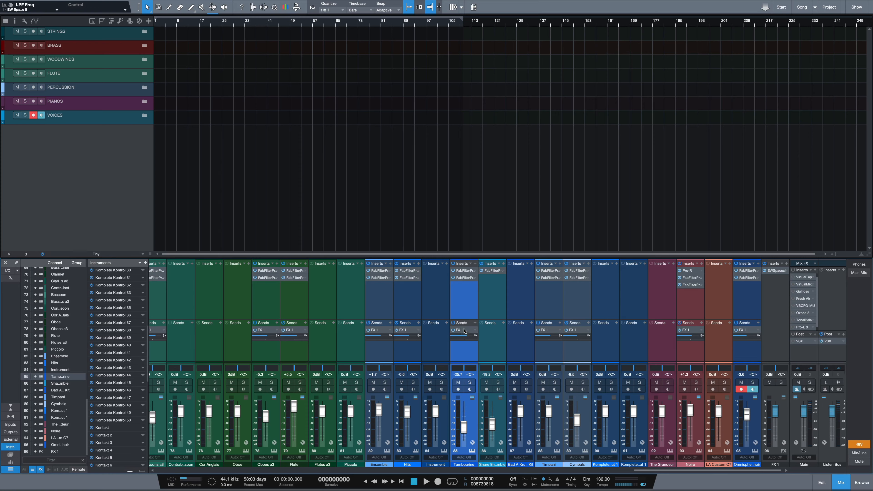
pyautogui.click(476, 264)
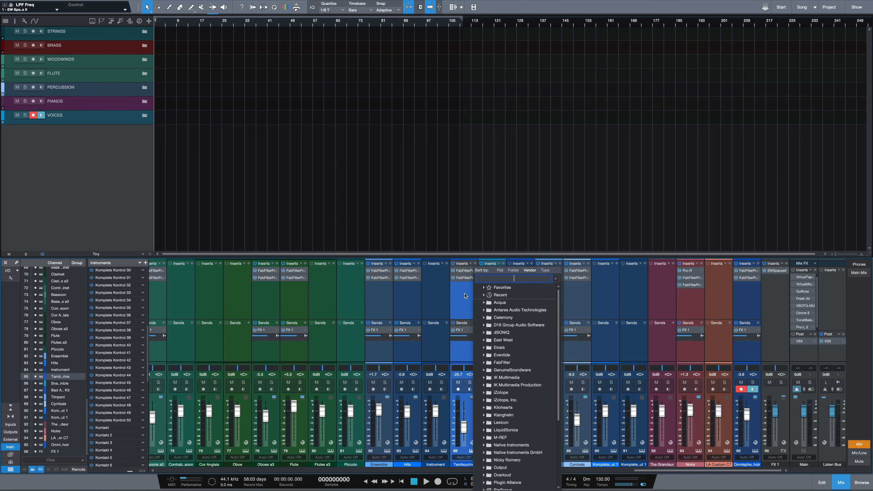
pyautogui.click(465, 295)
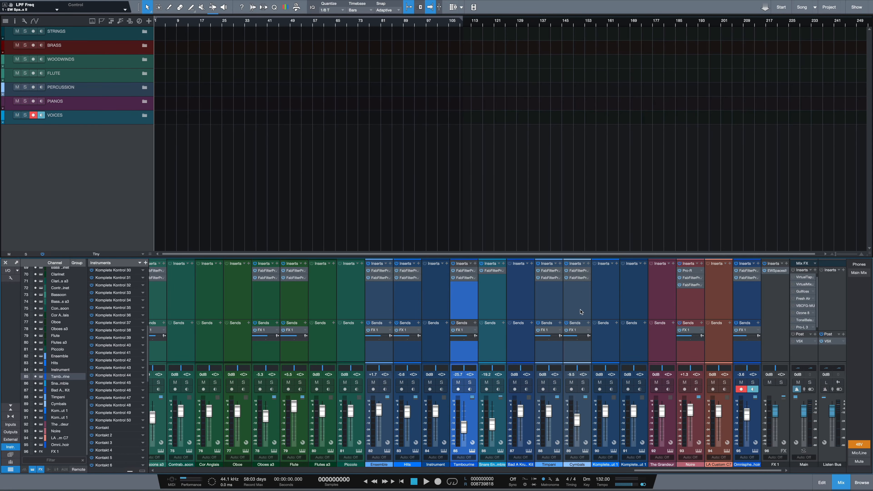
# Move the low cut in channel 13's FabFilter Pro-Q 3 insert up to about 1.4 kHz and close the plug-in
pyautogui.moveTo(668, 471); pyautogui.dragTo(120, 456)
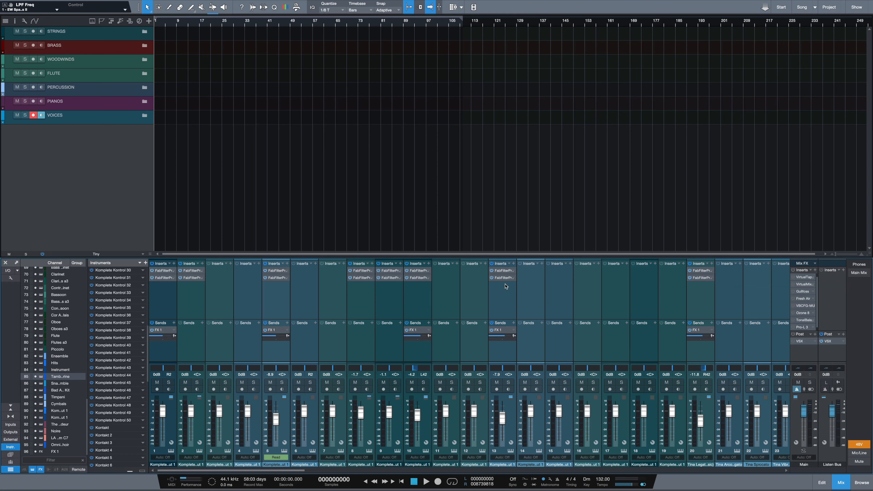
pyautogui.click(474, 285)
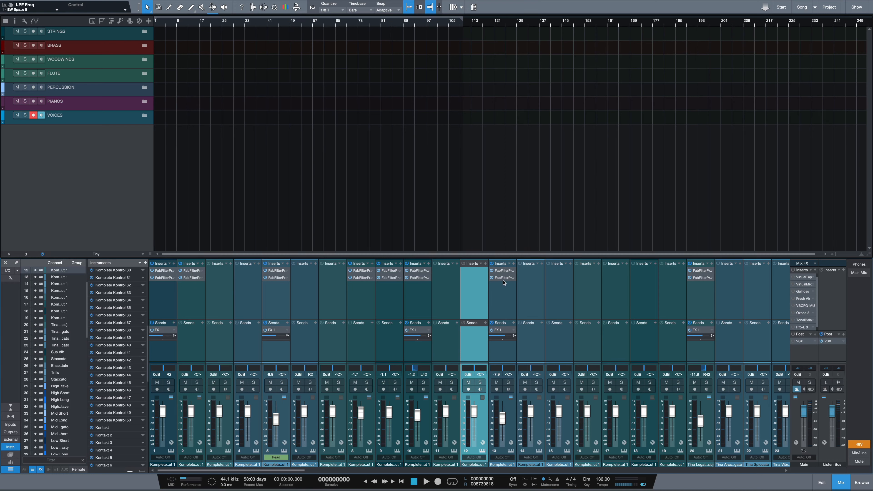
pyautogui.click(506, 272)
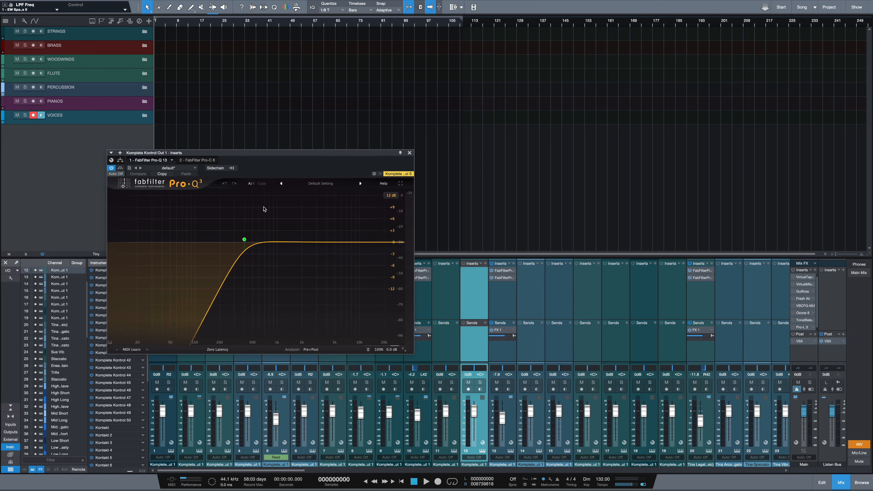
pyautogui.moveTo(245, 240); pyautogui.dragTo(290, 242)
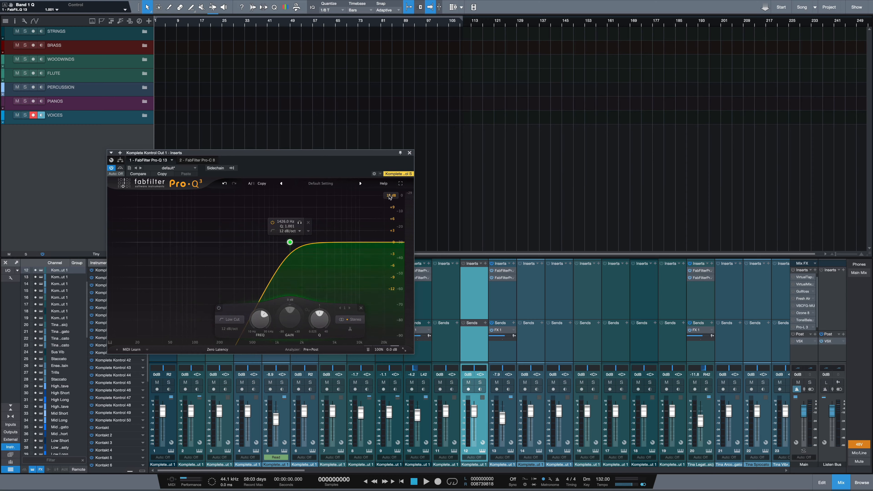
pyautogui.click(410, 153)
# Add the same insert chain of VirtualMixRack, Pro-Q and Pro-C to mixer channels 14, 15 and 16
pyautogui.click(525, 289)
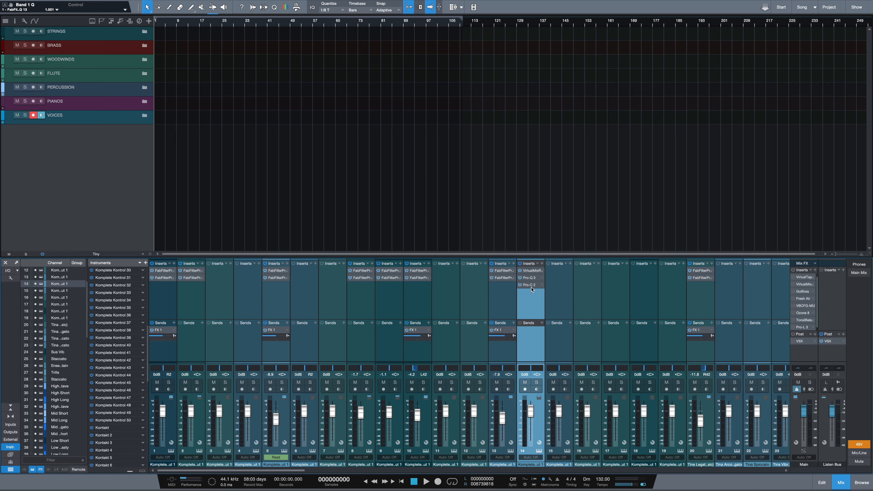
pyautogui.click(560, 286)
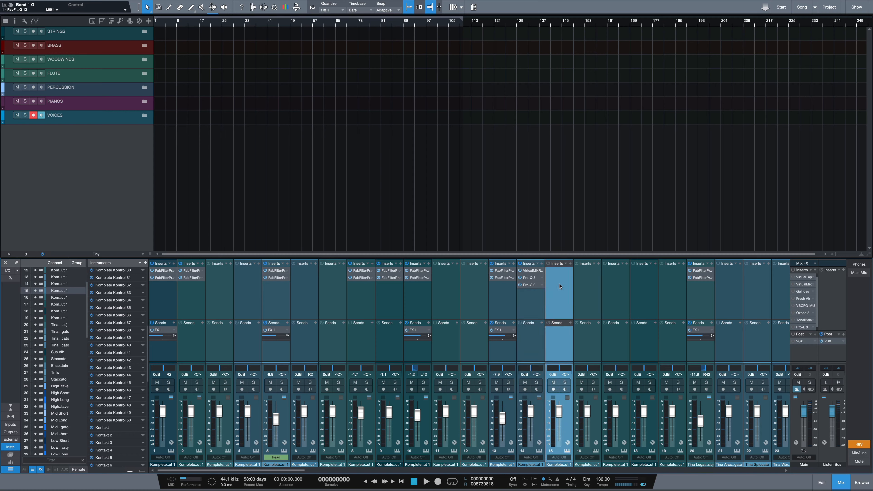
pyautogui.click(592, 289)
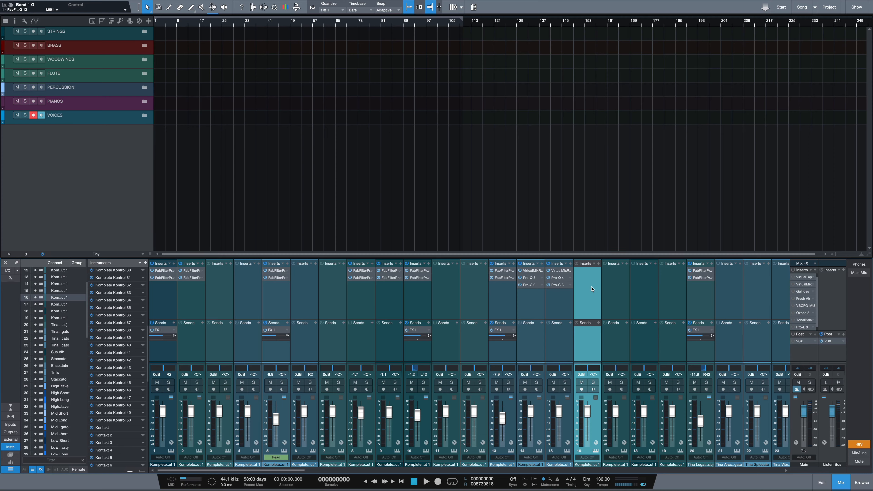
pyautogui.press('super+v')
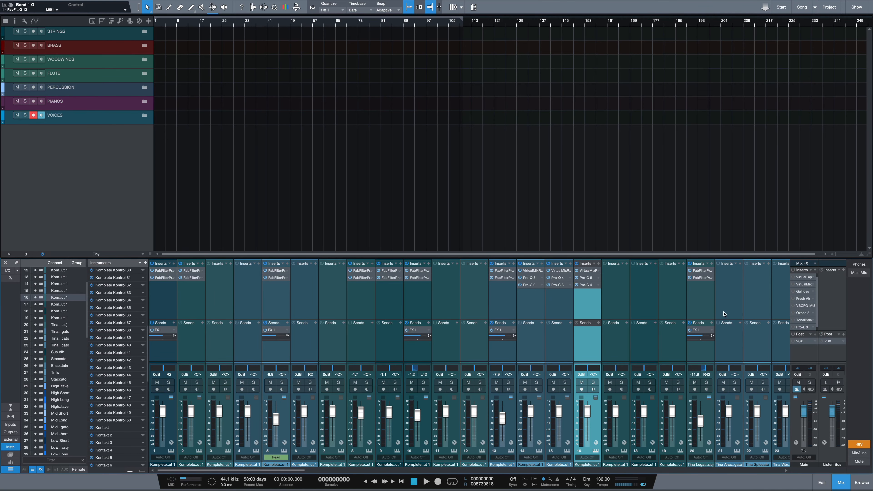
# Toggle the Main channel's whole insert chain and return it to its original state
pyautogui.hscroll(5, 725, 313)
pyautogui.hscroll(15, 724, 310)
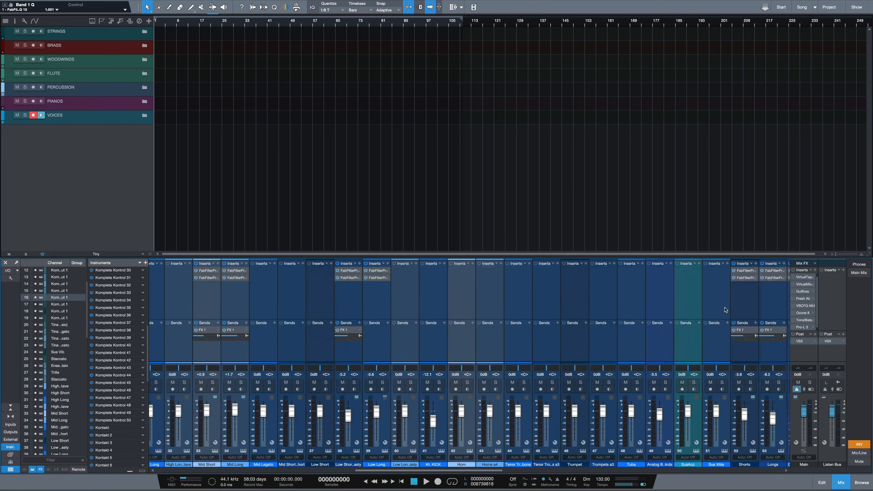
pyautogui.click(794, 271)
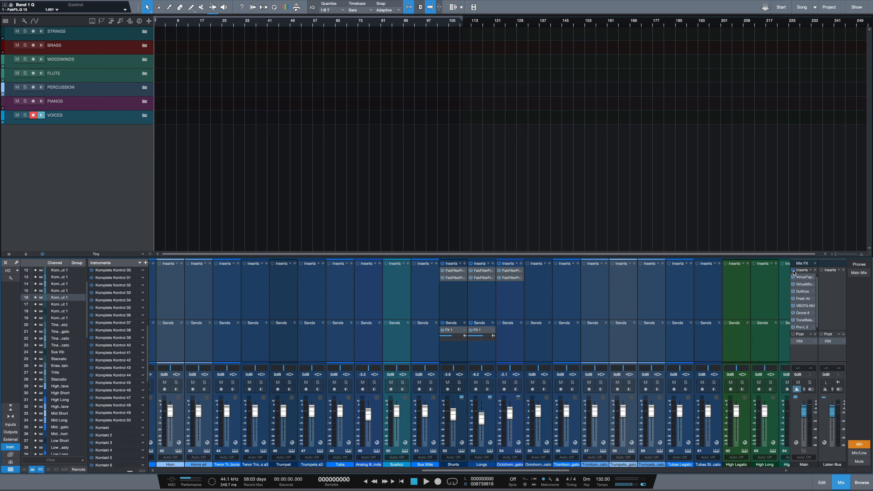
pyautogui.click(794, 271)
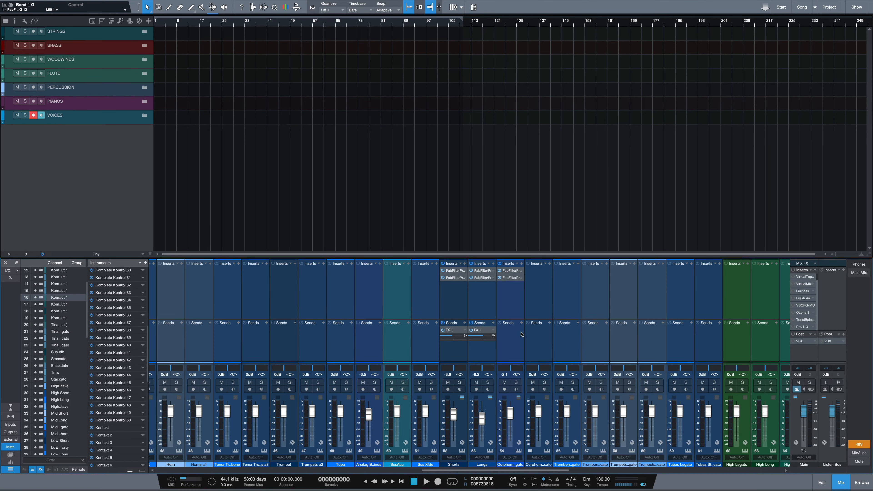
# Set the track height to Normal, and expand the STRINGS folder to select its Albion One subfolder
pyautogui.moveTo(149, 255); pyautogui.dragTo(149, 264)
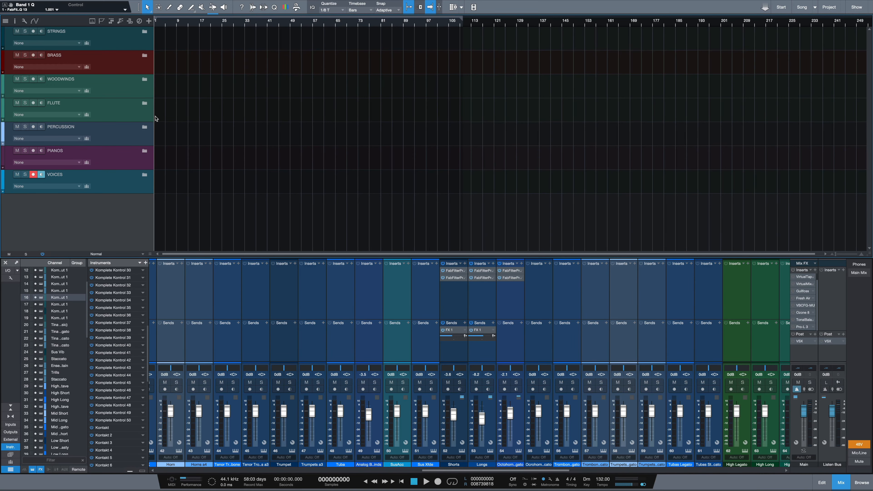
pyautogui.click(128, 45)
pyautogui.click(145, 32)
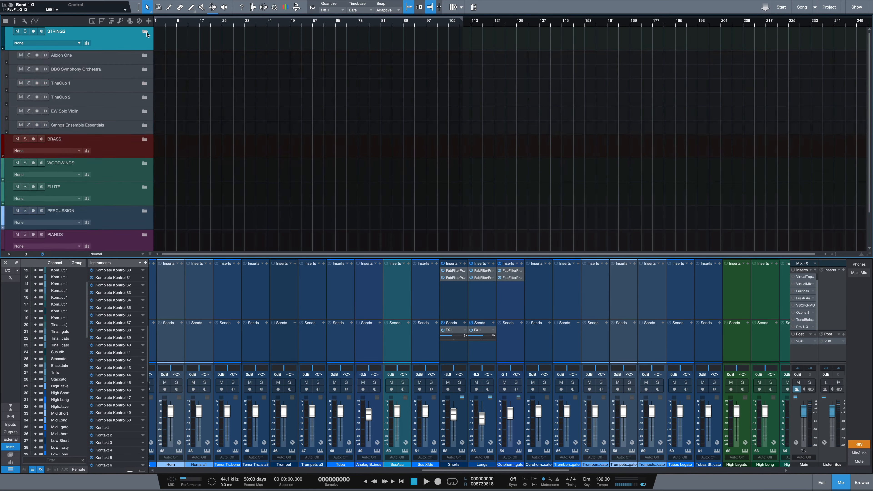
pyautogui.click(129, 61)
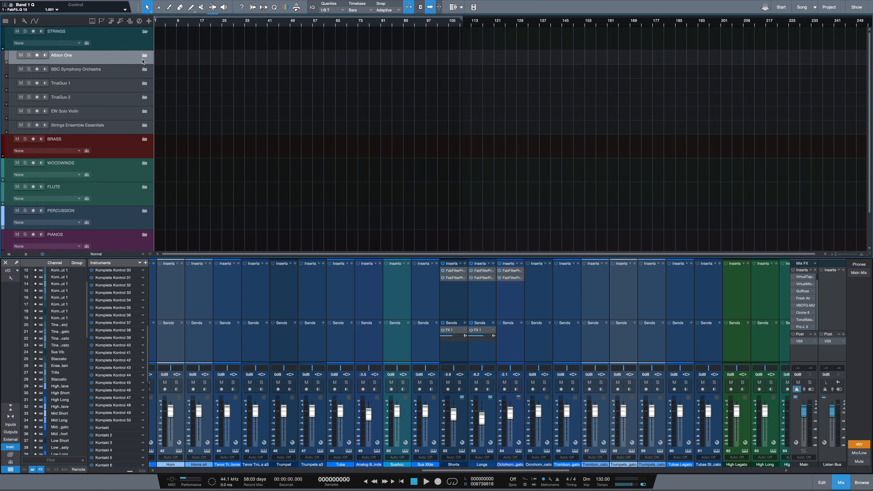